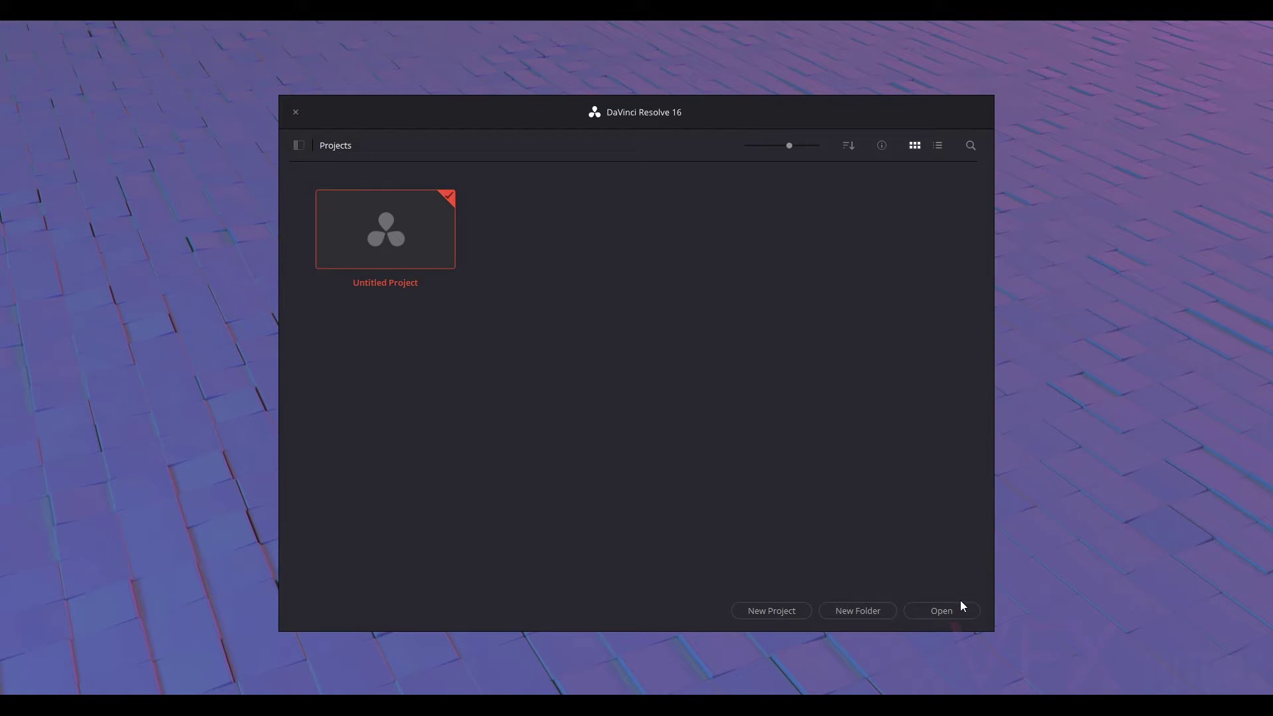
Step: Create a new project named MobilePhone and maximize its window
{"action": "left_click", "coordinate": [775, 610]}
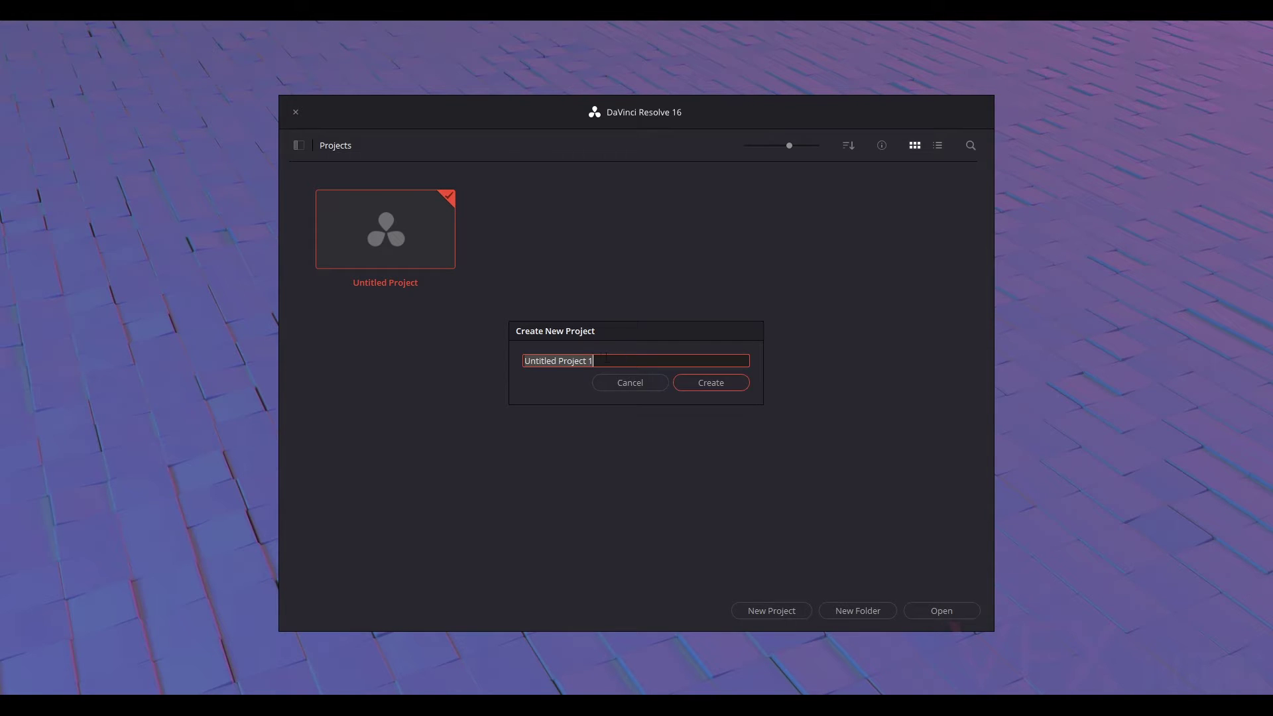
{"action": "type", "text": "MobilePhone"}
{"action": "left_click", "coordinate": [704, 384]}
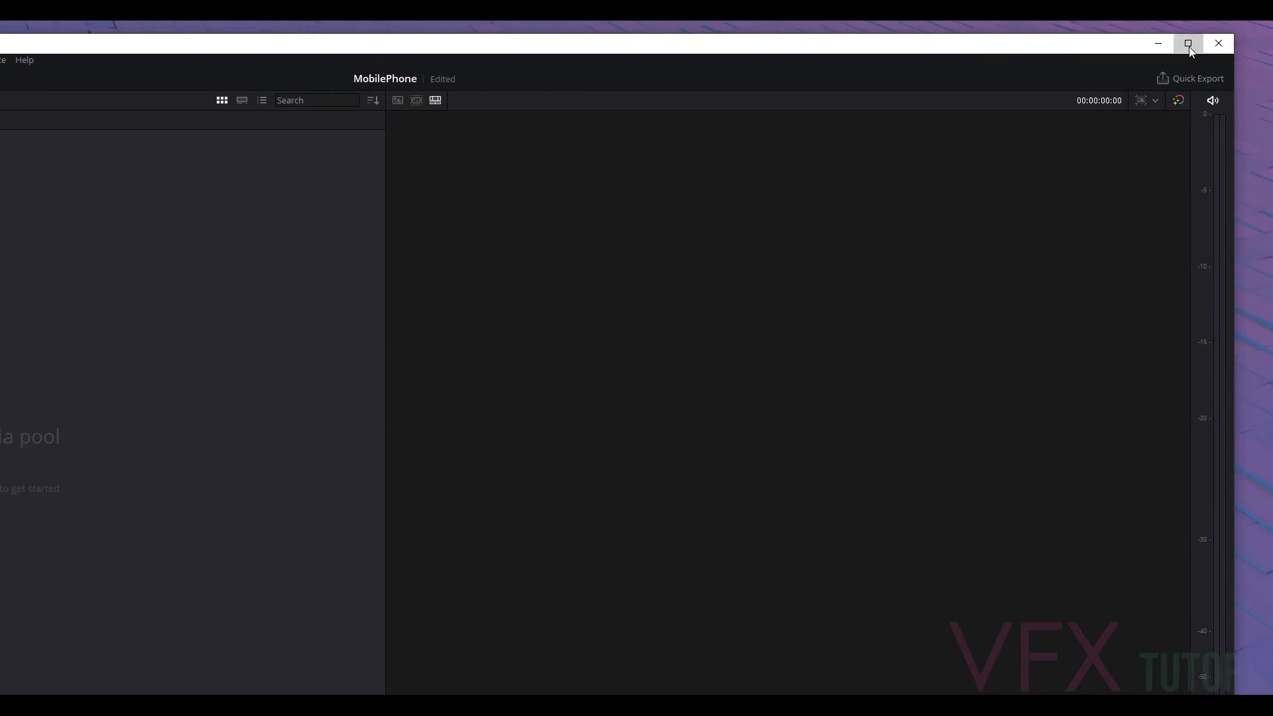
{"action": "left_click", "coordinate": [1188, 44]}
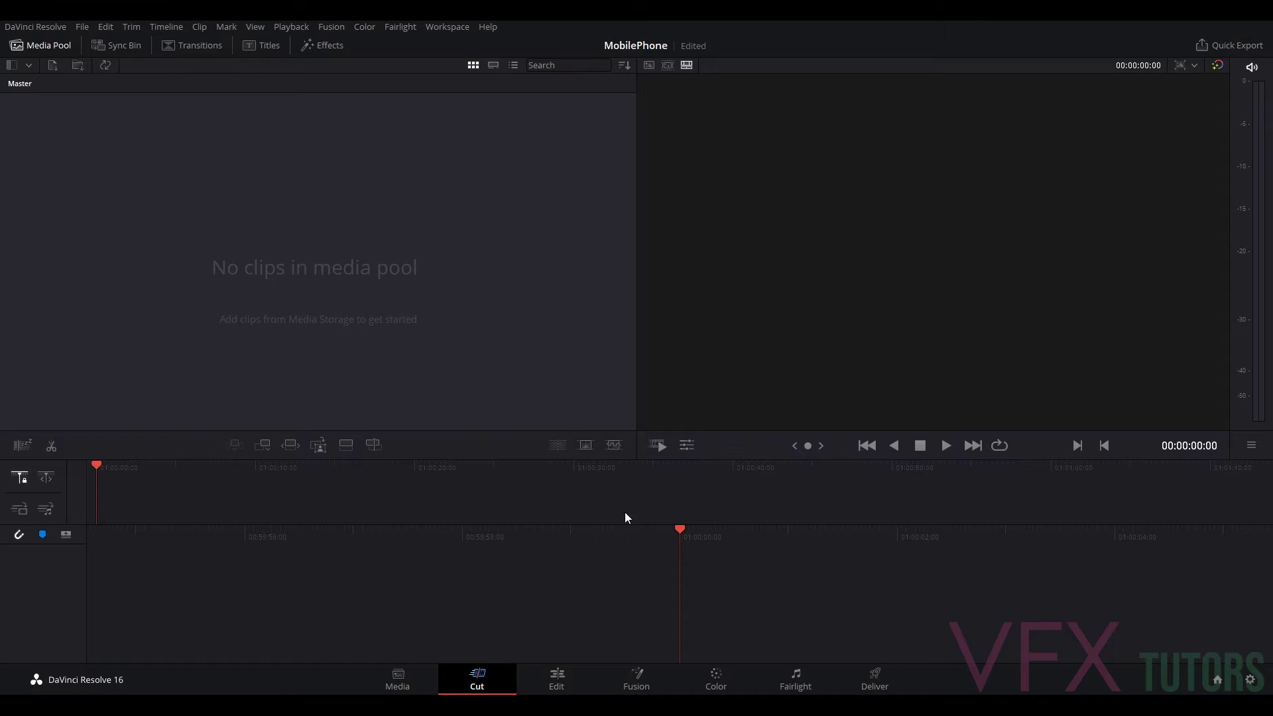
Step: On the Media page, browse the New Volume (G:) drive to VFXtutors and expand its Matchmove folder
{"action": "left_click", "coordinate": [553, 679]}
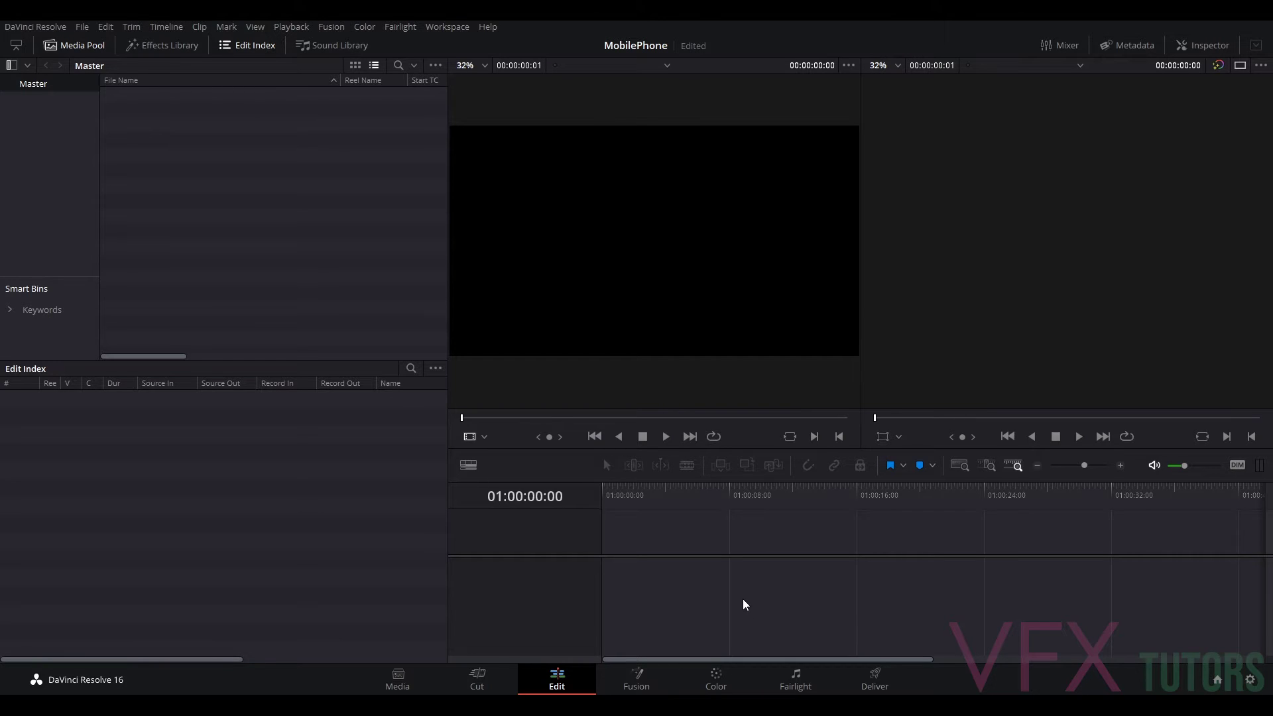
{"action": "left_click", "coordinate": [414, 681]}
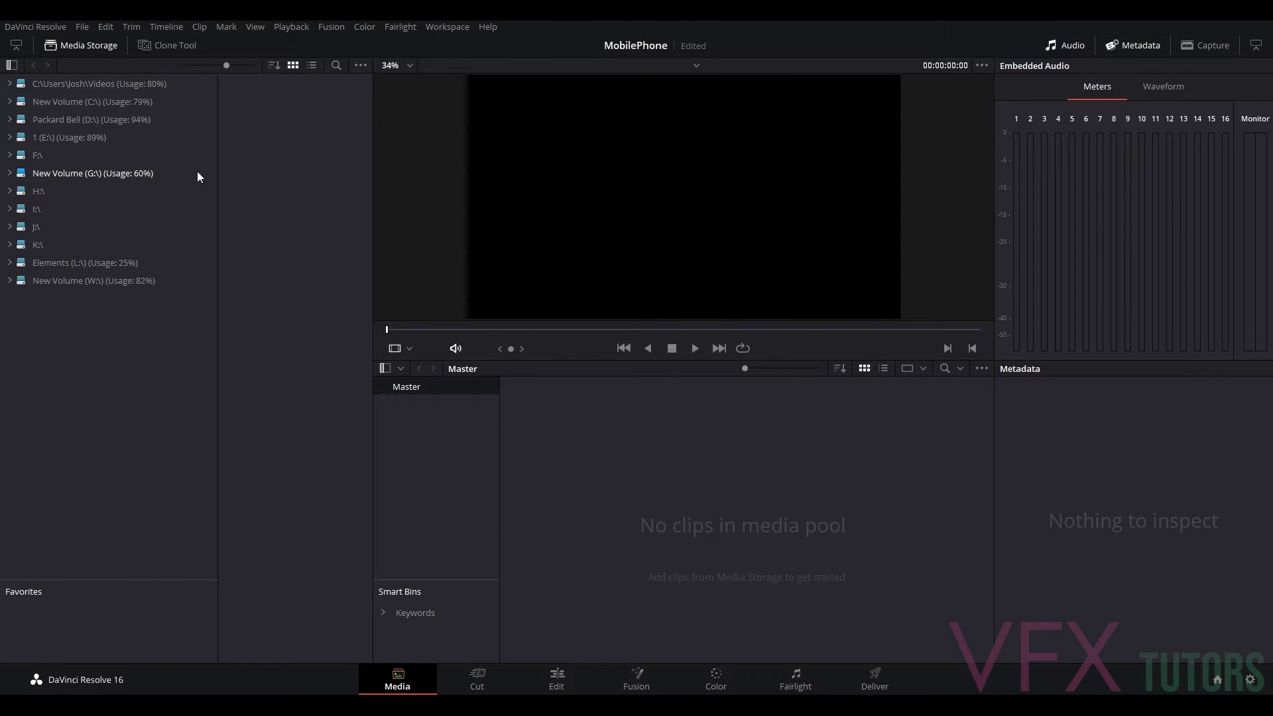
{"action": "double_click", "coordinate": [53, 173]}
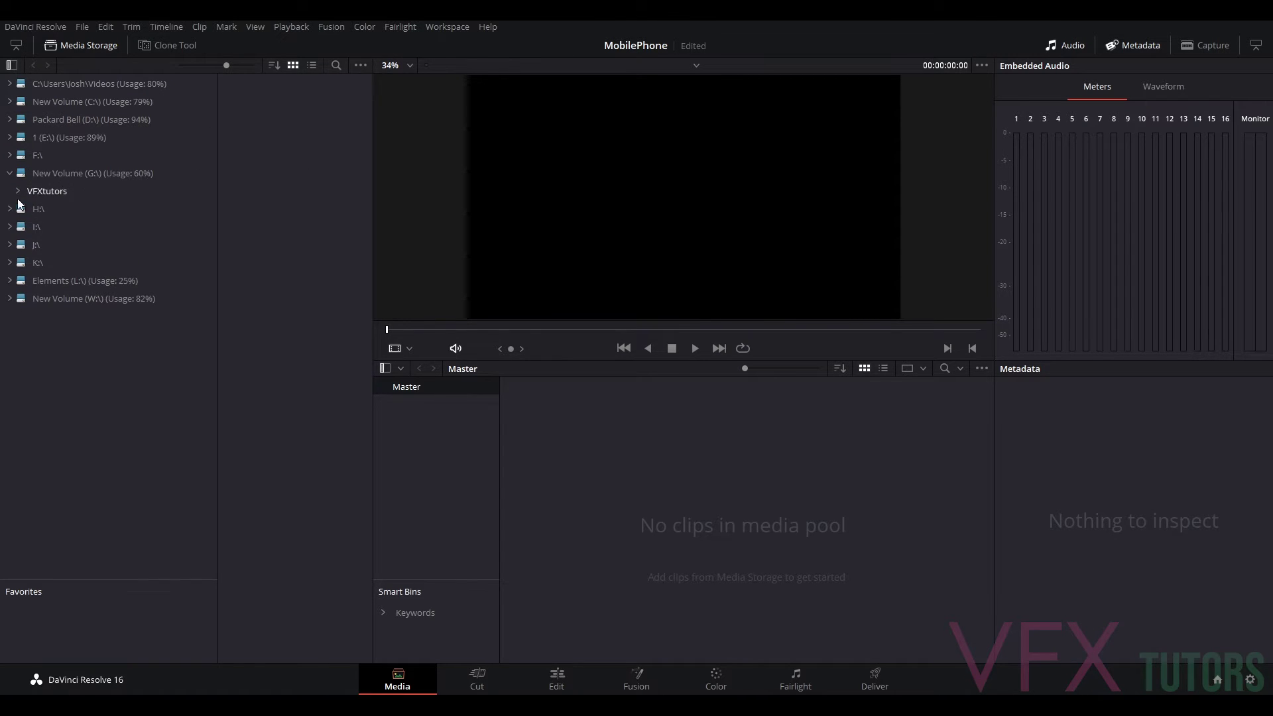
{"action": "double_click", "coordinate": [31, 192]}
{"action": "left_click", "coordinate": [58, 244]}
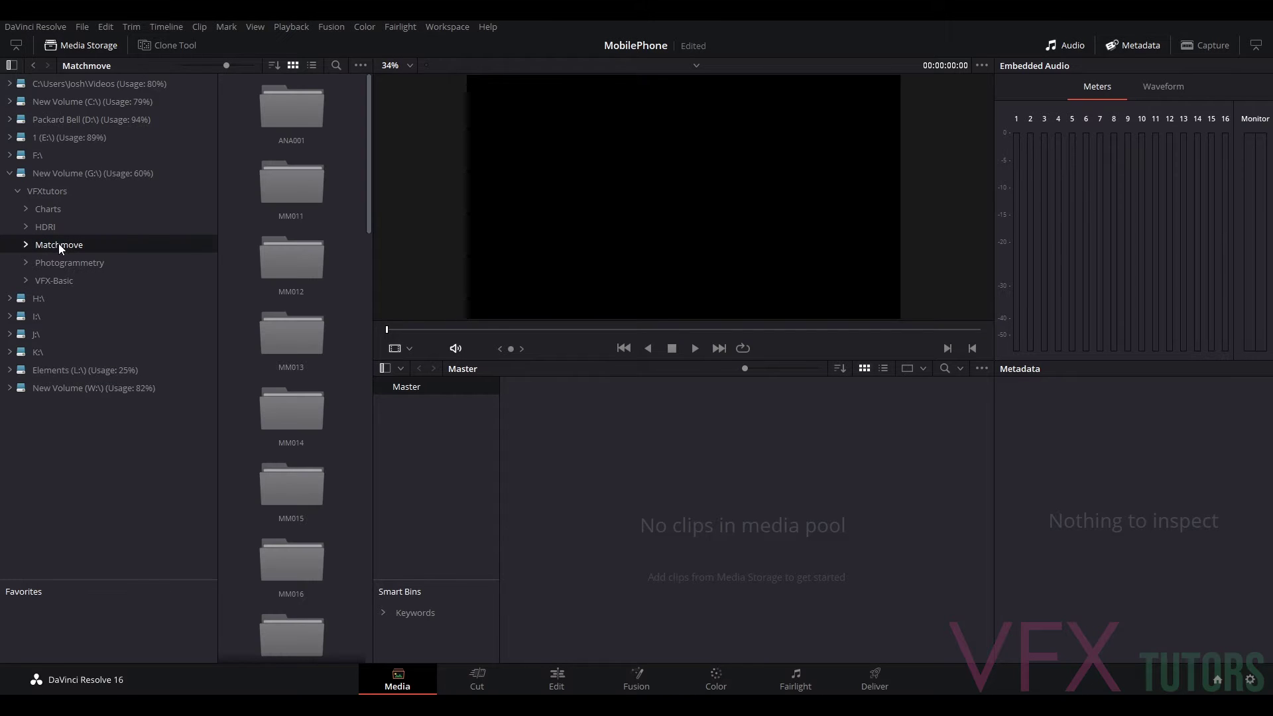
{"action": "left_click", "coordinate": [25, 246]}
{"action": "scroll", "coordinate": [106, 298], "scroll_direction": "down", "scroll_amount": 5}
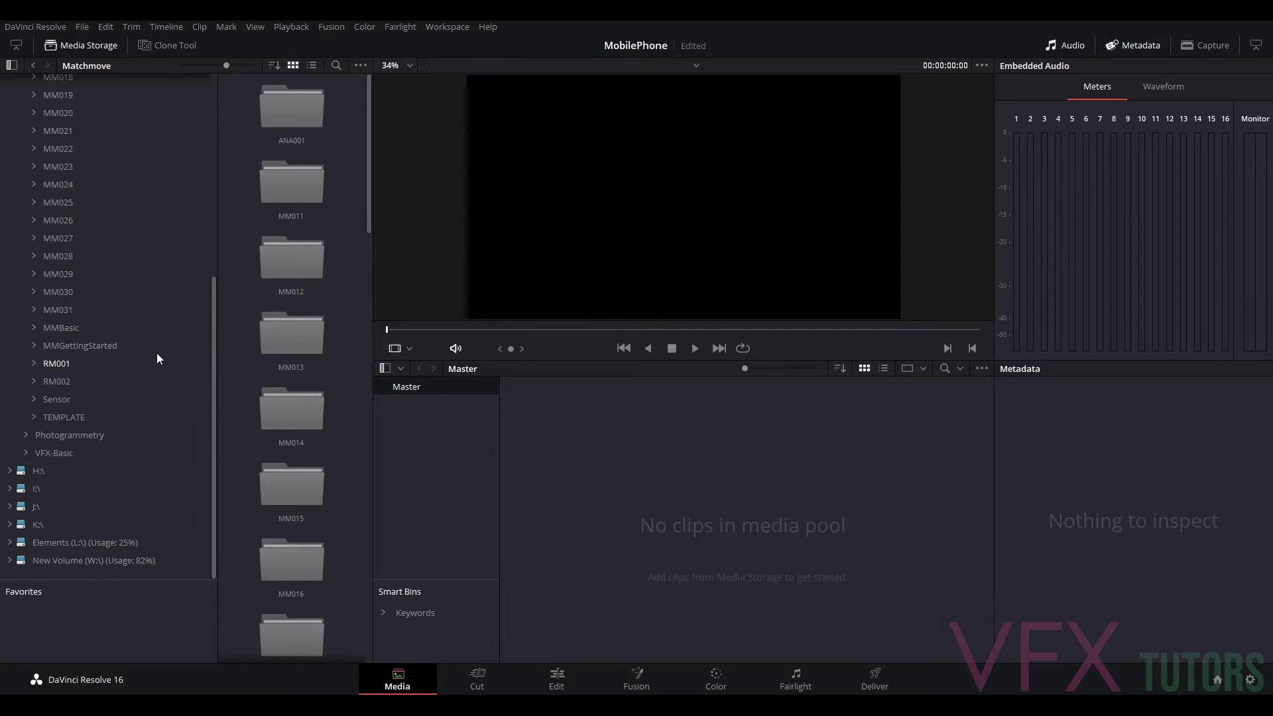
Step: Open the Footage folder inside MM031, MobilePhone, Data in the media storage
{"action": "left_click", "coordinate": [82, 309]}
{"action": "left_click", "coordinate": [33, 309]}
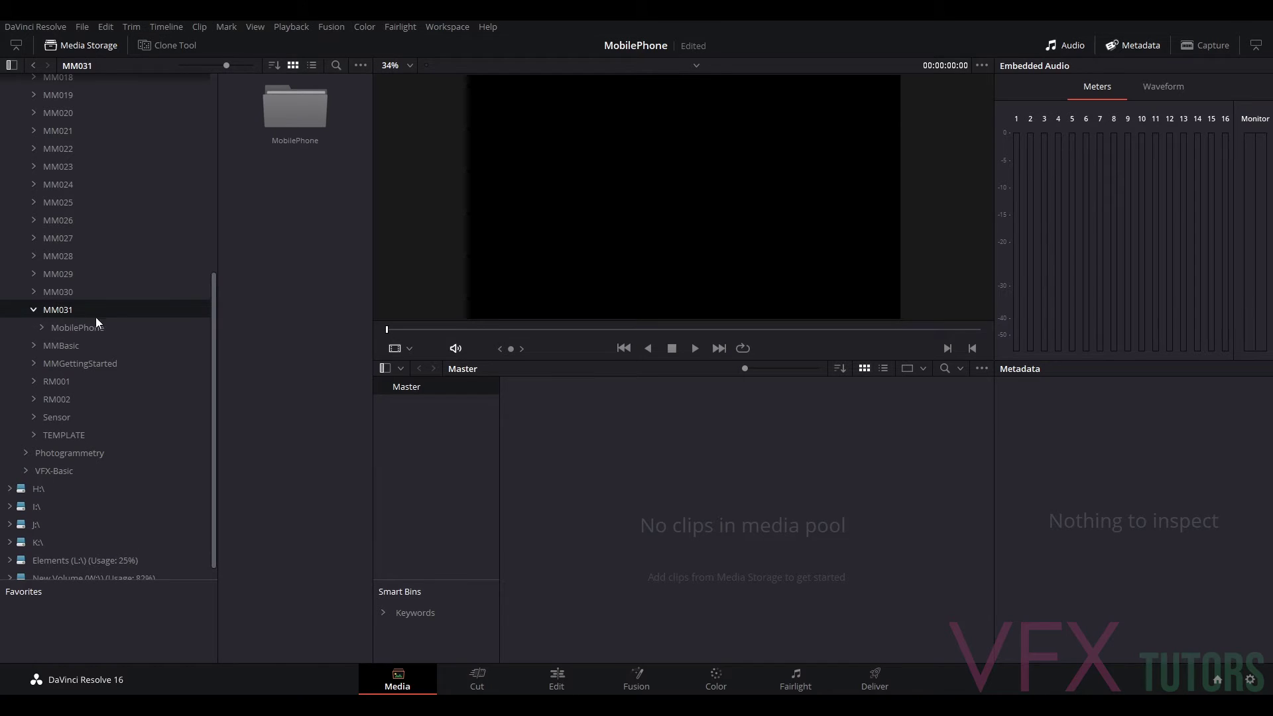
{"action": "left_click", "coordinate": [78, 329]}
{"action": "left_click", "coordinate": [41, 328]}
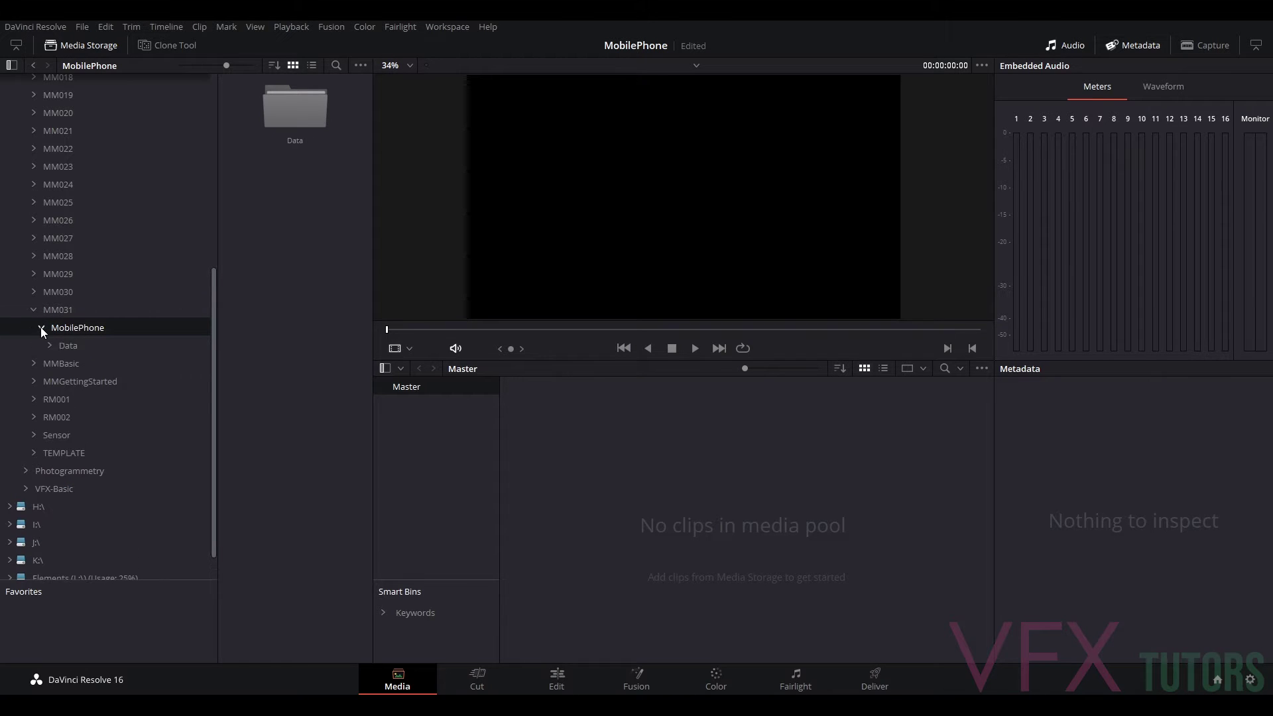
{"action": "left_click", "coordinate": [66, 343]}
{"action": "left_click", "coordinate": [50, 345]}
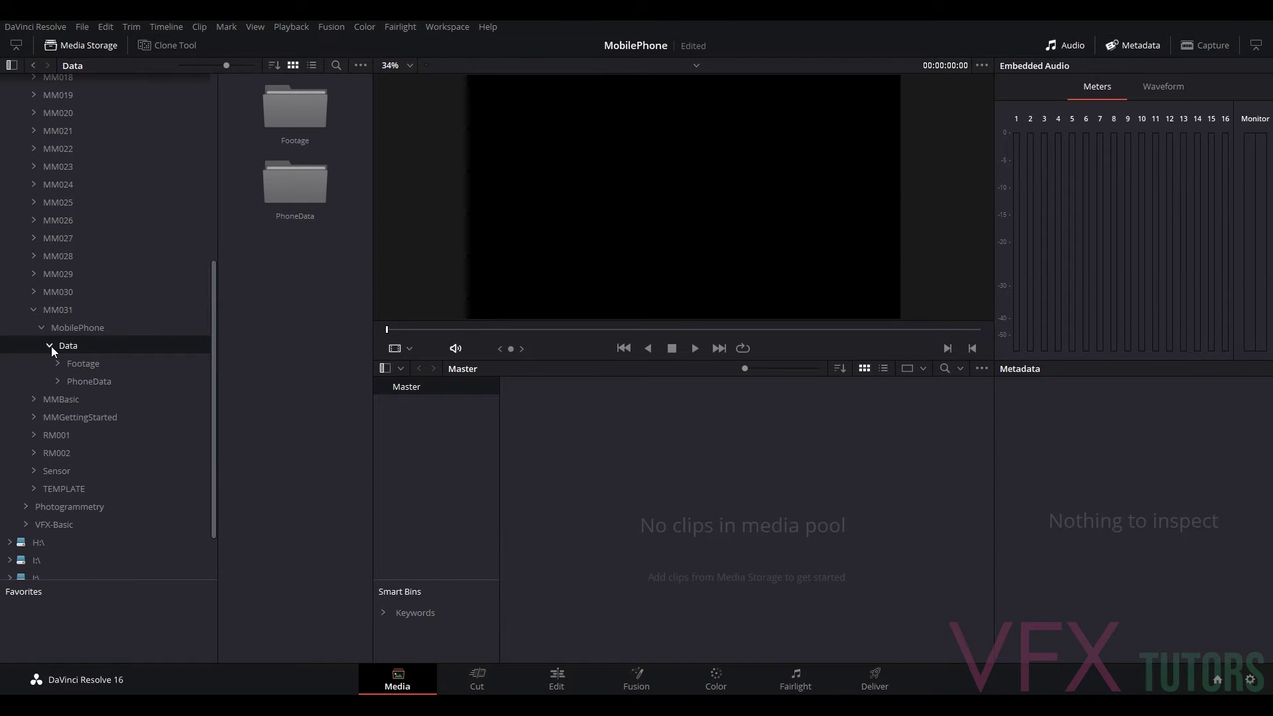
{"action": "left_click", "coordinate": [86, 363]}
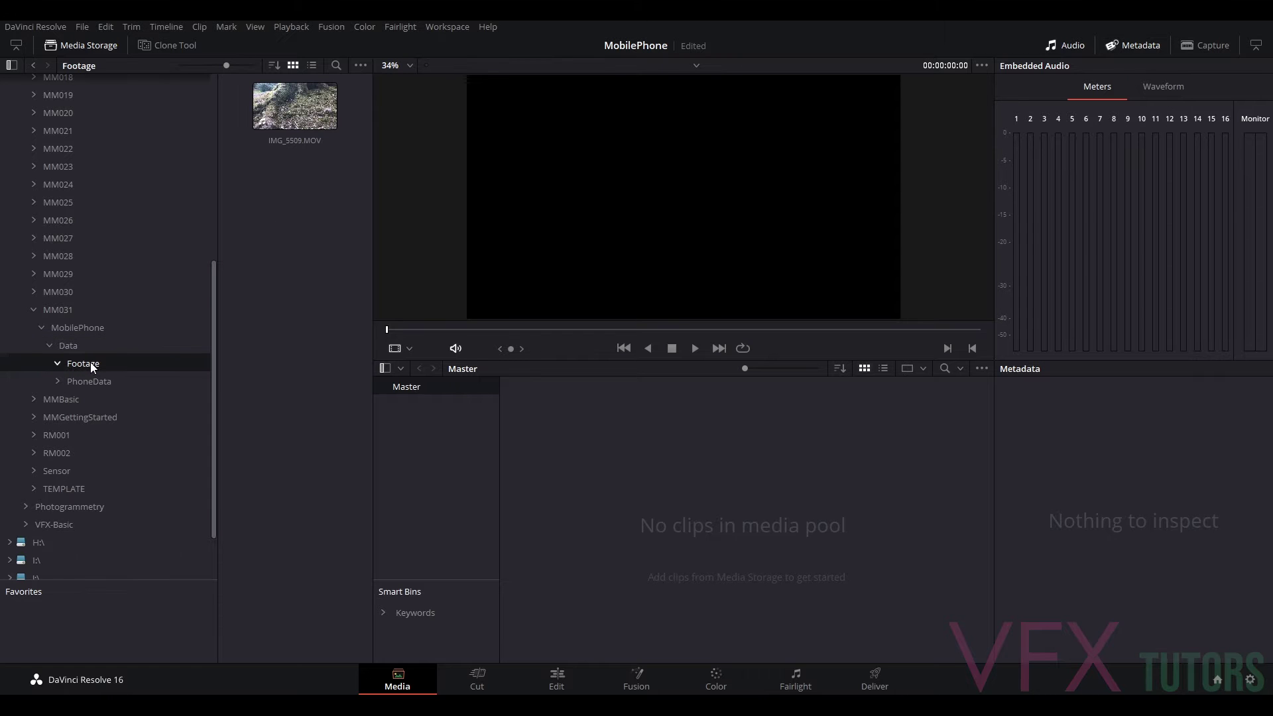
Step: Preview IMG_5509.MOV by playing it and scrubbing through its middle section
{"action": "left_click", "coordinate": [297, 113]}
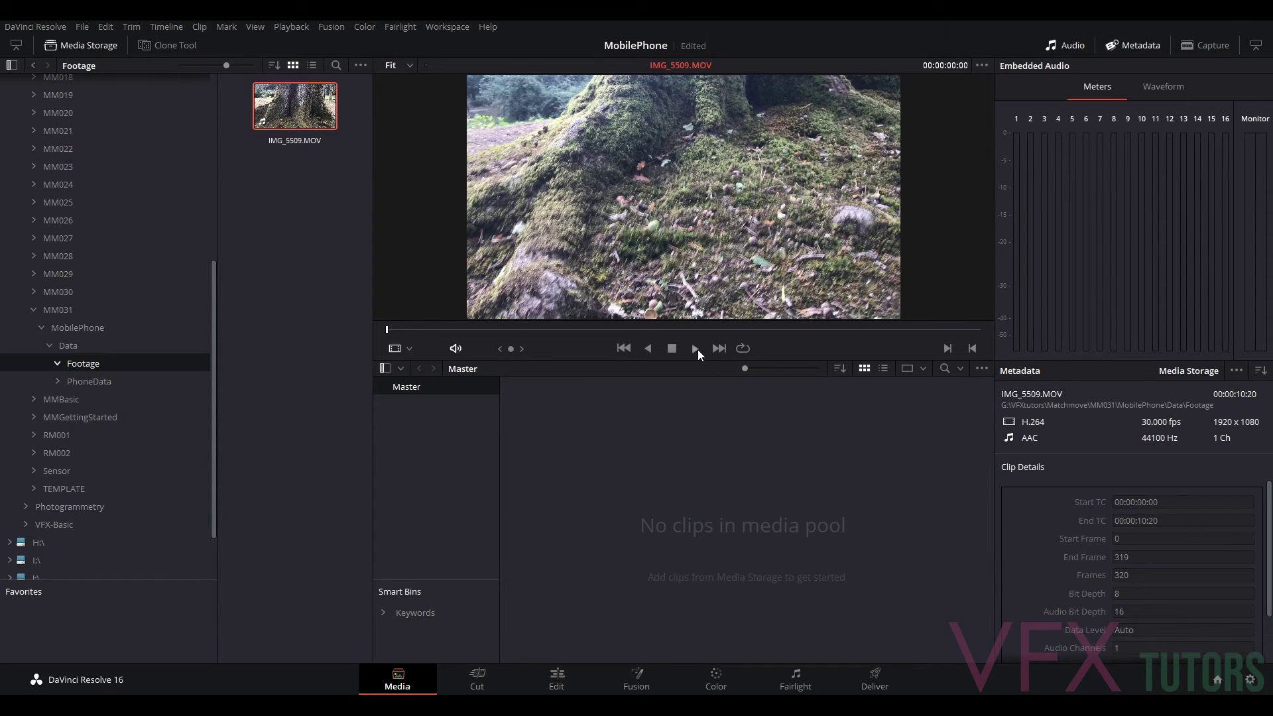
{"action": "left_click", "coordinate": [697, 349]}
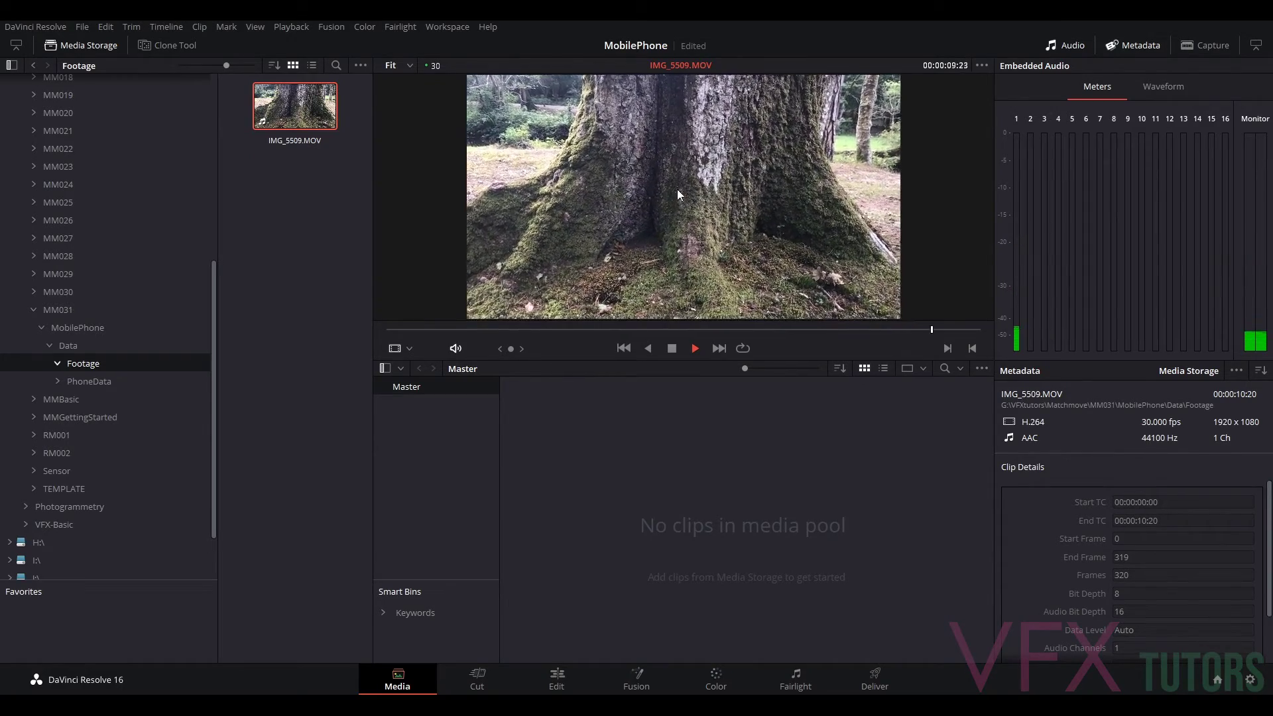
{"action": "mouse_move", "coordinate": [734, 330]}
{"action": "left_mouse_down"}
{"action": "mouse_move", "coordinate": [582, 335]}
{"action": "mouse_move", "coordinate": [844, 324]}
{"action": "mouse_move", "coordinate": [559, 318]}
{"action": "mouse_move", "coordinate": [761, 320]}
{"action": "mouse_move", "coordinate": [744, 323]}
{"action": "left_mouse_up"}
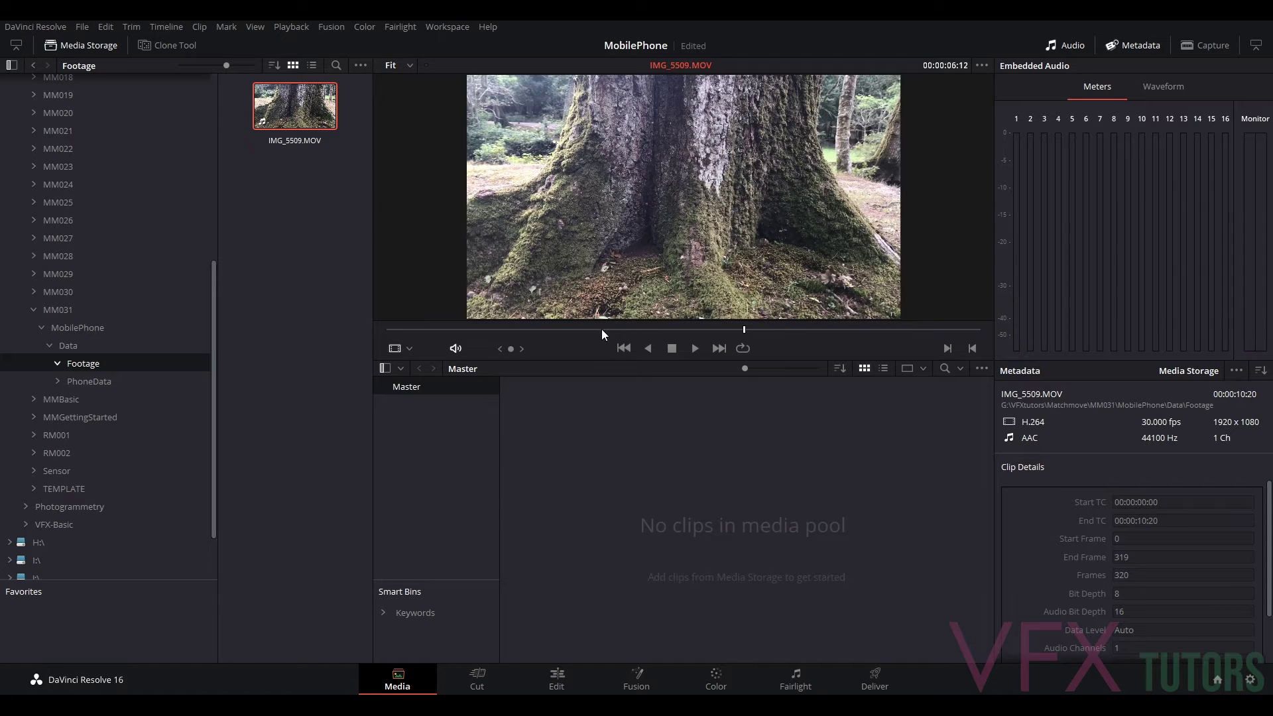
{"action": "left_click_drag", "start_coordinate": [602, 329], "coordinate": [682, 330]}
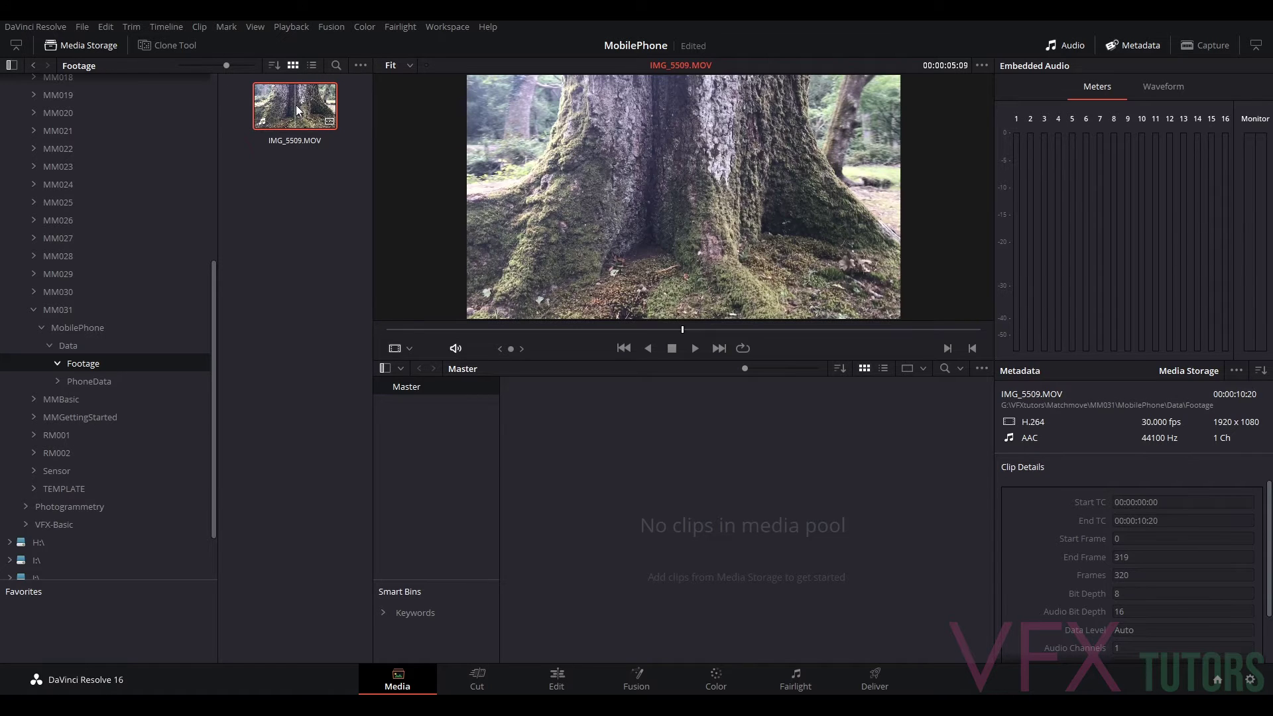
Step: Add IMG_5509.MOV to the media pool, change the project frame rate to match it, and select the imported clip
{"action": "left_click_drag", "start_coordinate": [296, 109], "coordinate": [633, 474]}
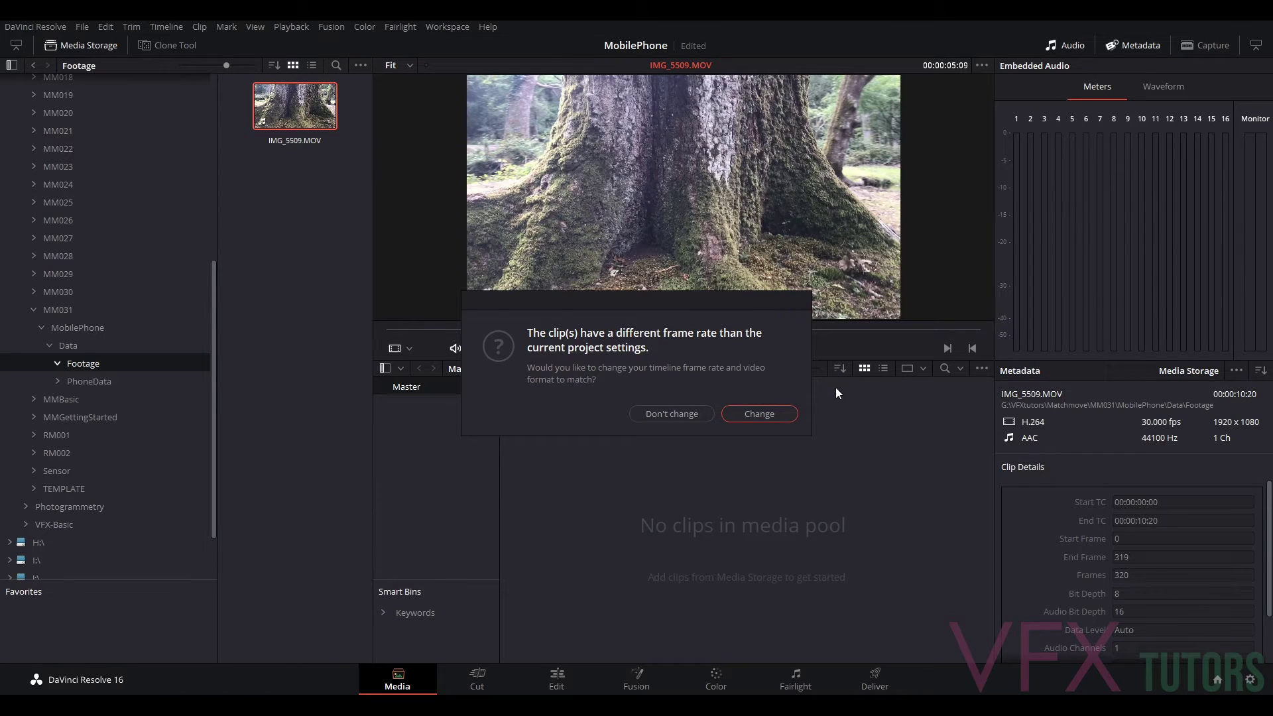
{"action": "left_click", "coordinate": [761, 418]}
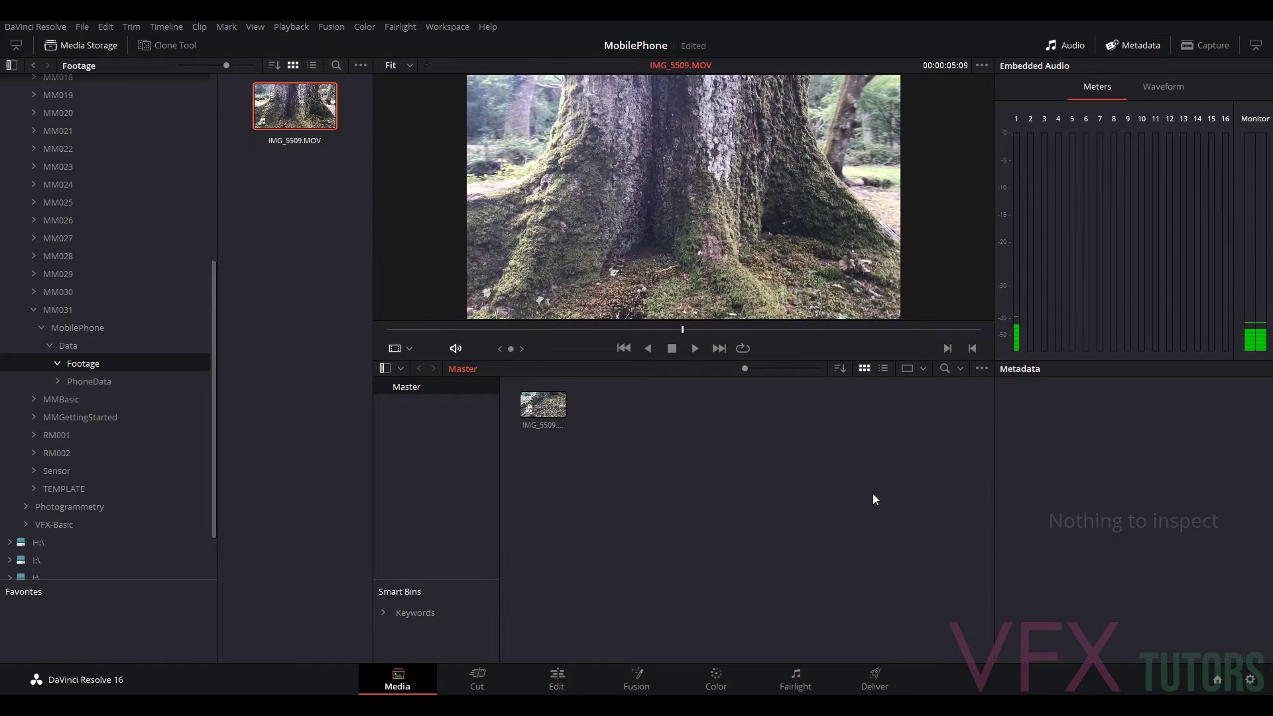
{"action": "left_click", "coordinate": [542, 404]}
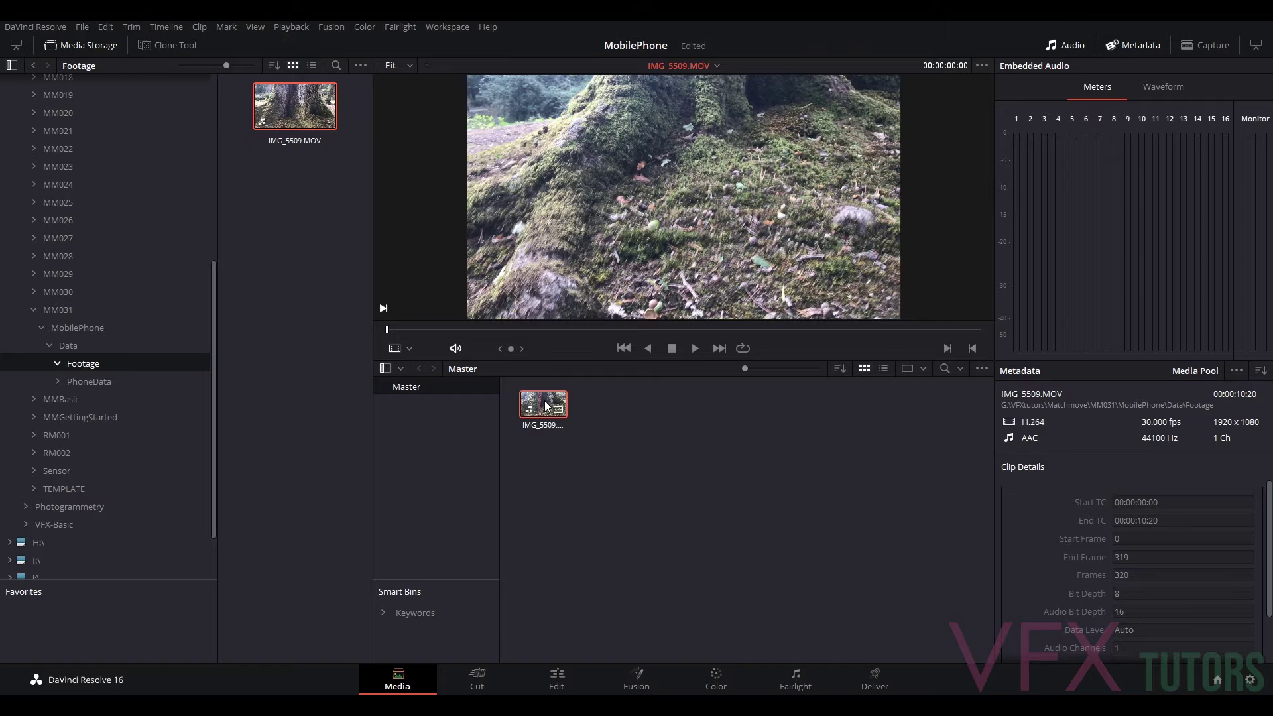
Step: Check the timeline format and frame rate in the project settings, and stop the source clip's playback
{"action": "left_click", "coordinate": [82, 28]}
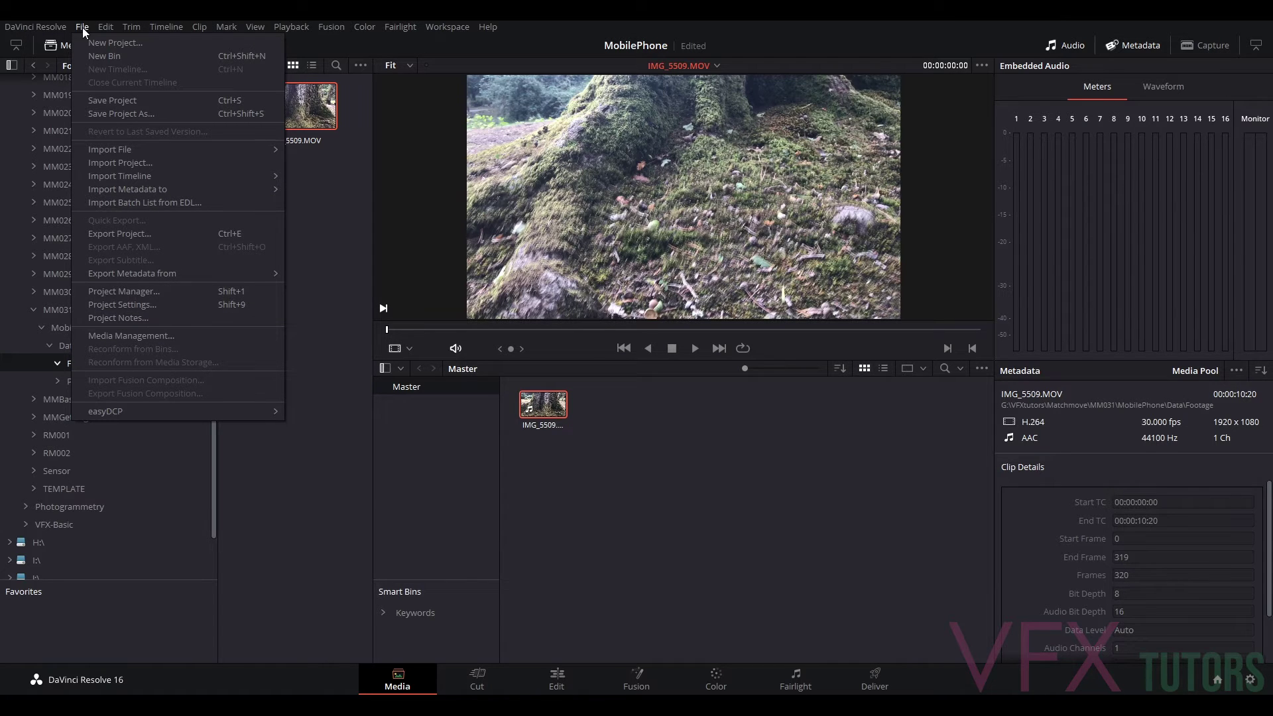
{"action": "left_click", "coordinate": [125, 307]}
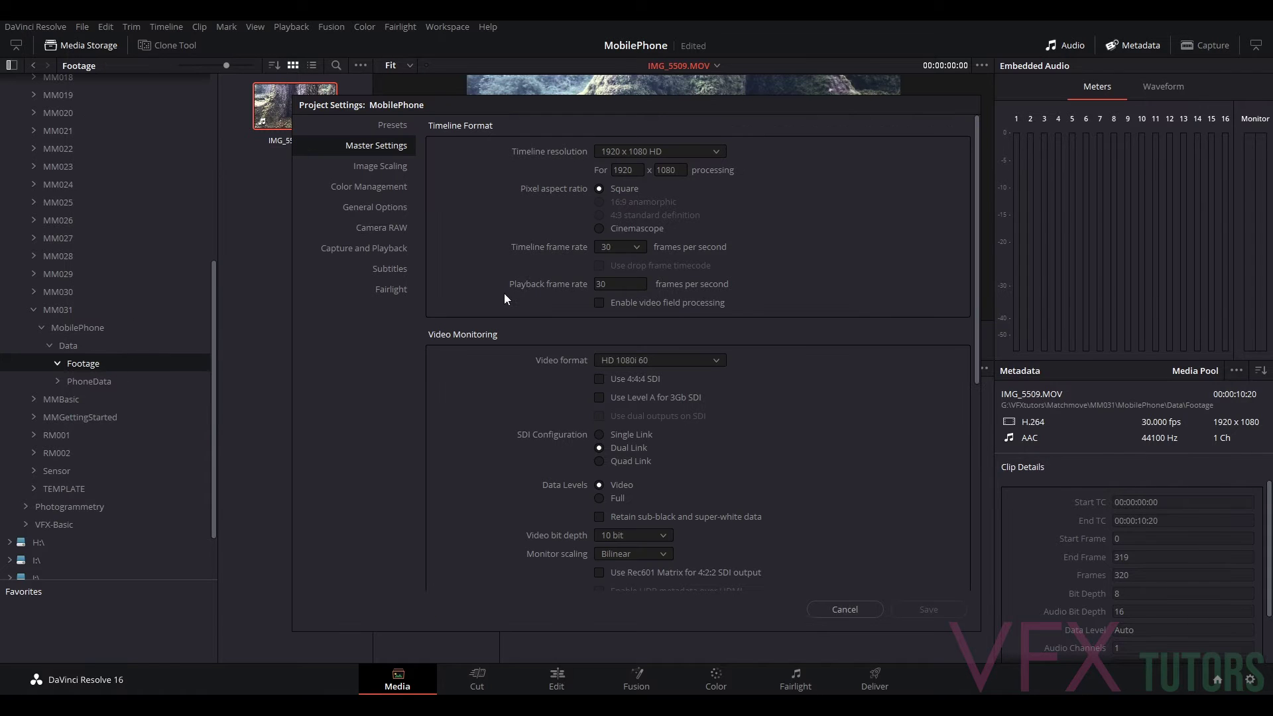
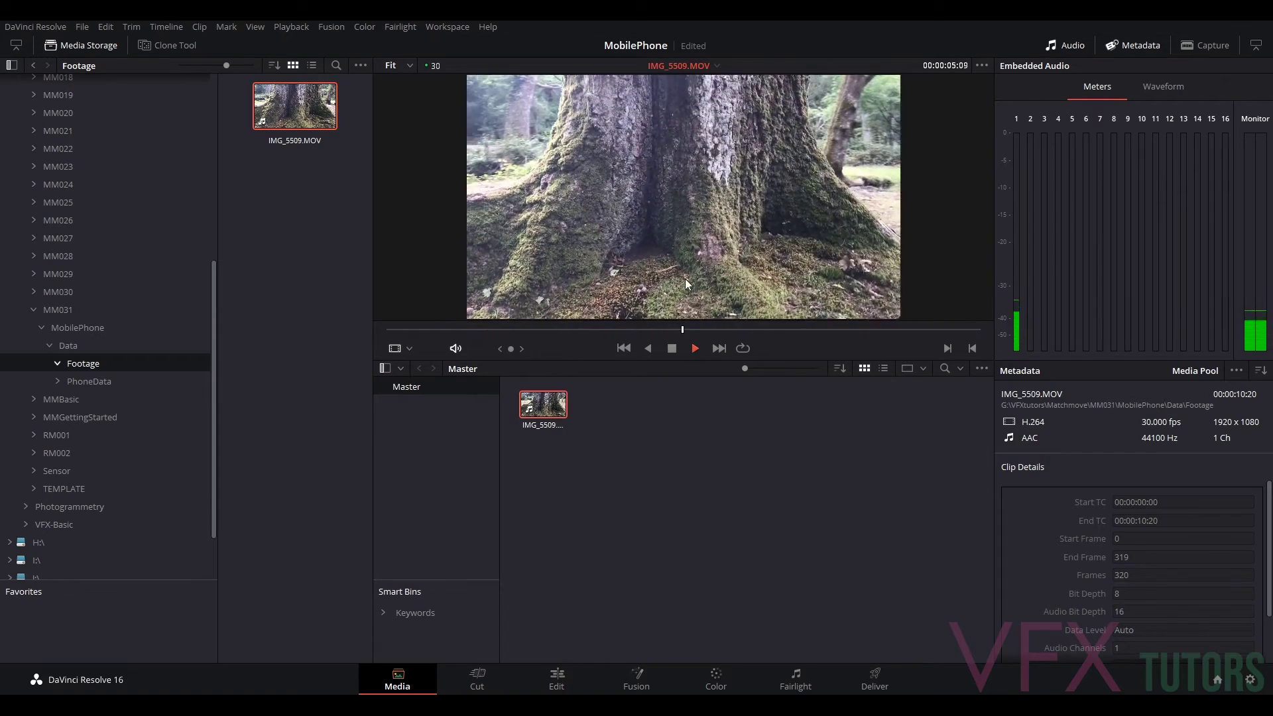
{"action": "key", "text": "space"}
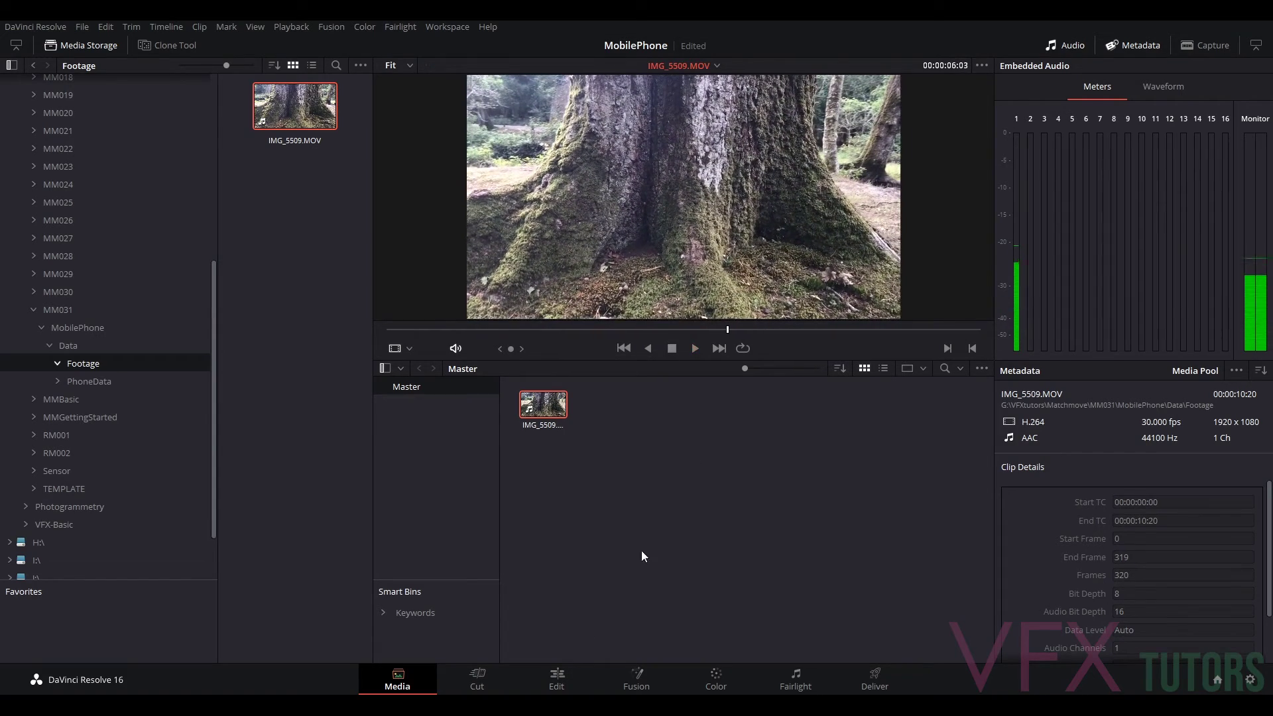
Step: Create a timeline from IMG_5509.MOV on the Edit page, with the whole clip in view
{"action": "left_click", "coordinate": [566, 675]}
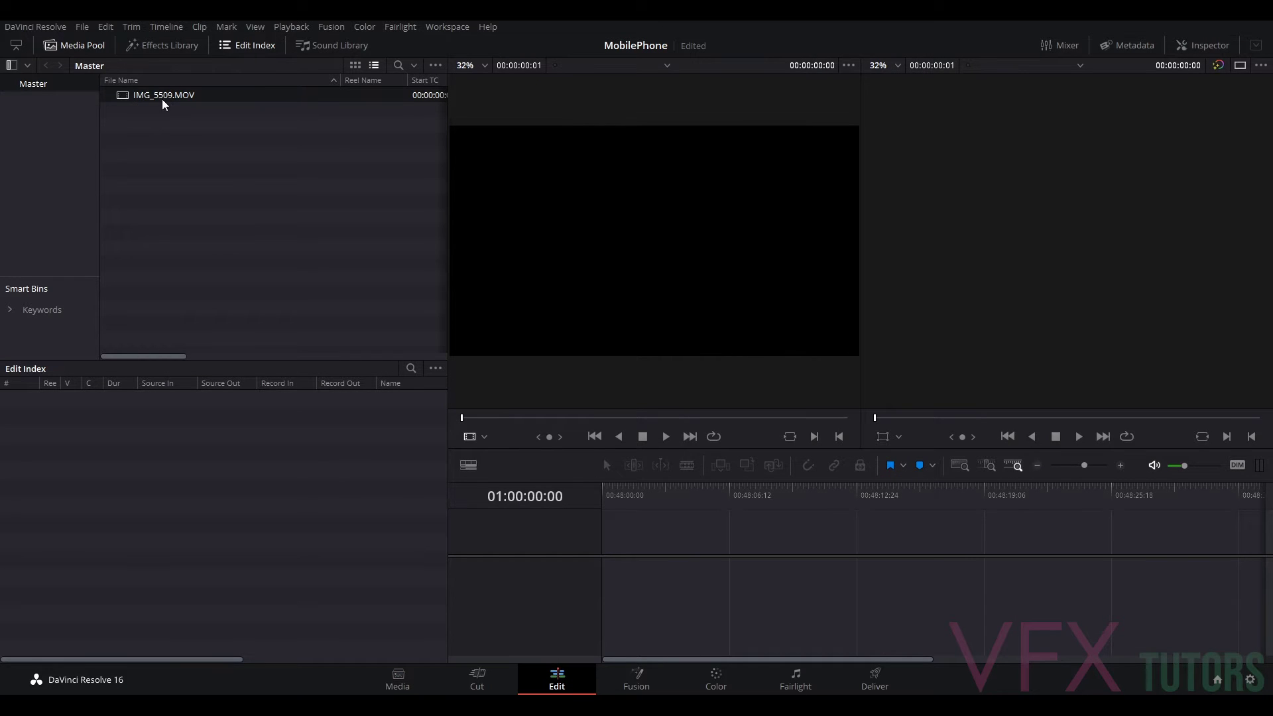
{"action": "left_click_drag", "start_coordinate": [145, 93], "coordinate": [623, 556]}
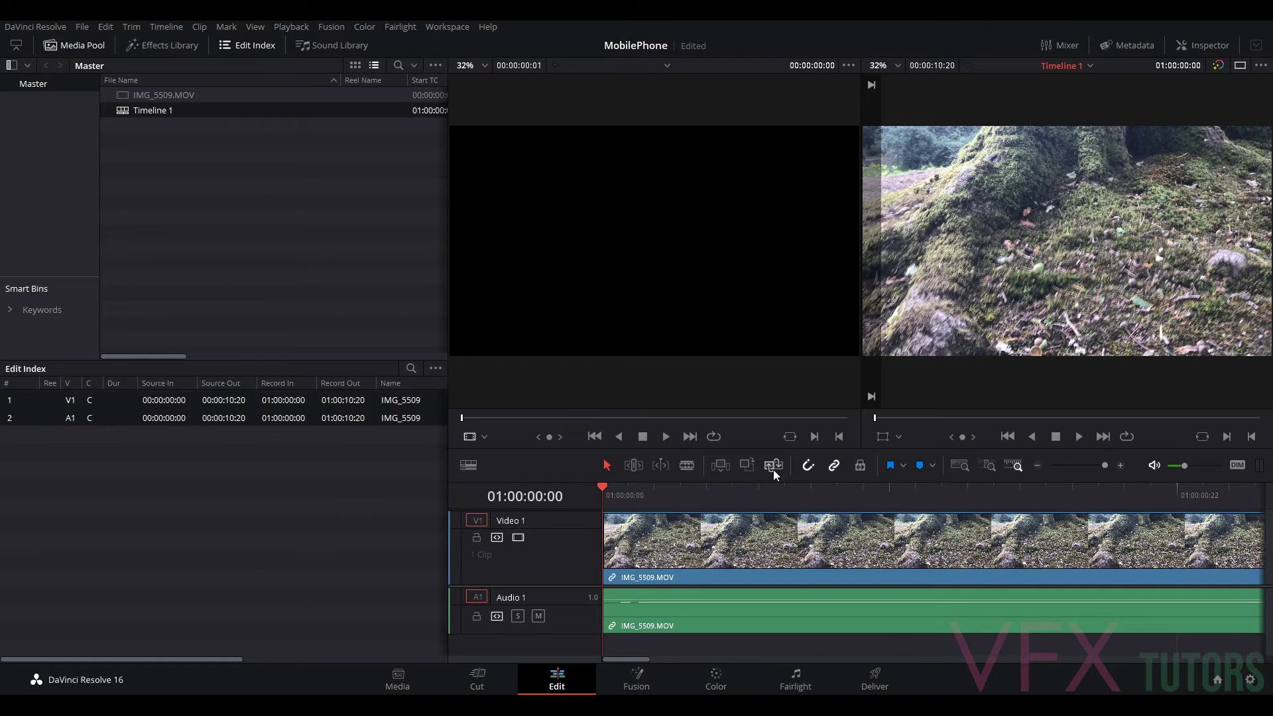
{"action": "left_click_drag", "start_coordinate": [1104, 465], "coordinate": [1089, 466]}
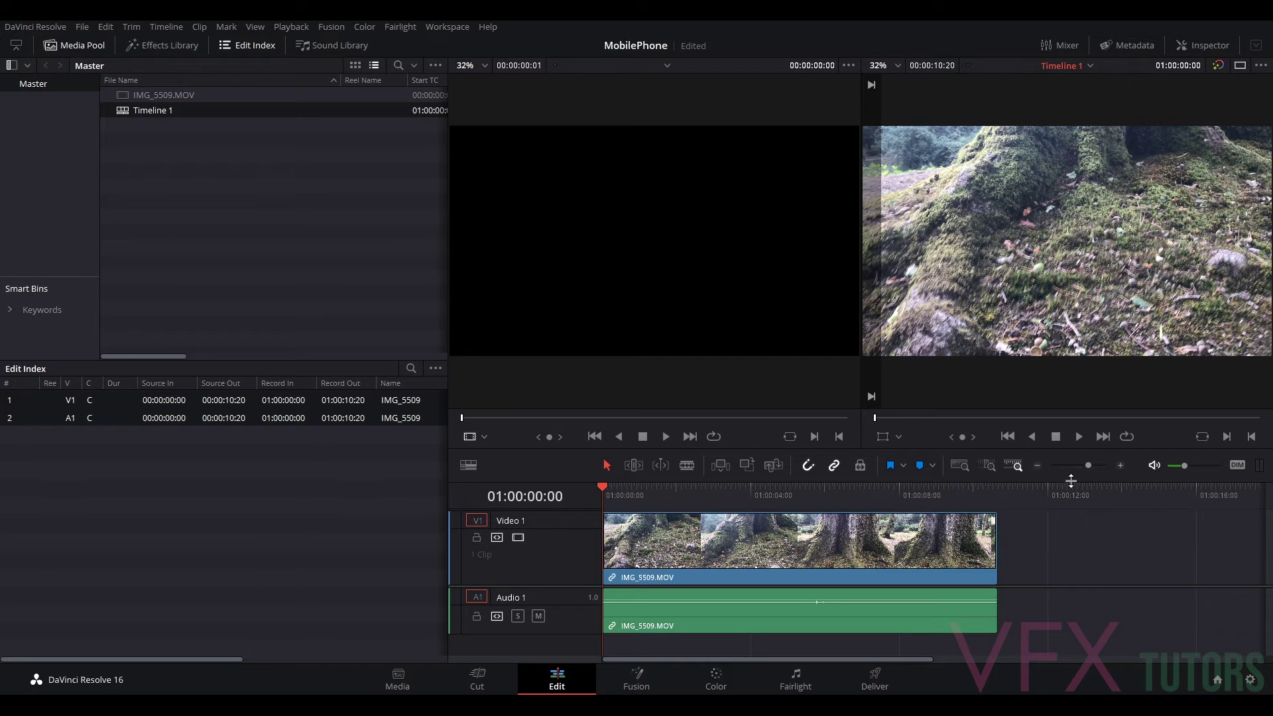
Step: Trim the start of the video and linked audio at 01:00:01:27 and move the clip to the timeline's beginning
{"action": "mouse_move", "coordinate": [604, 486]}
{"action": "left_mouse_down"}
{"action": "mouse_move", "coordinate": [687, 501]}
{"action": "mouse_move", "coordinate": [619, 499]}
{"action": "left_mouse_up"}
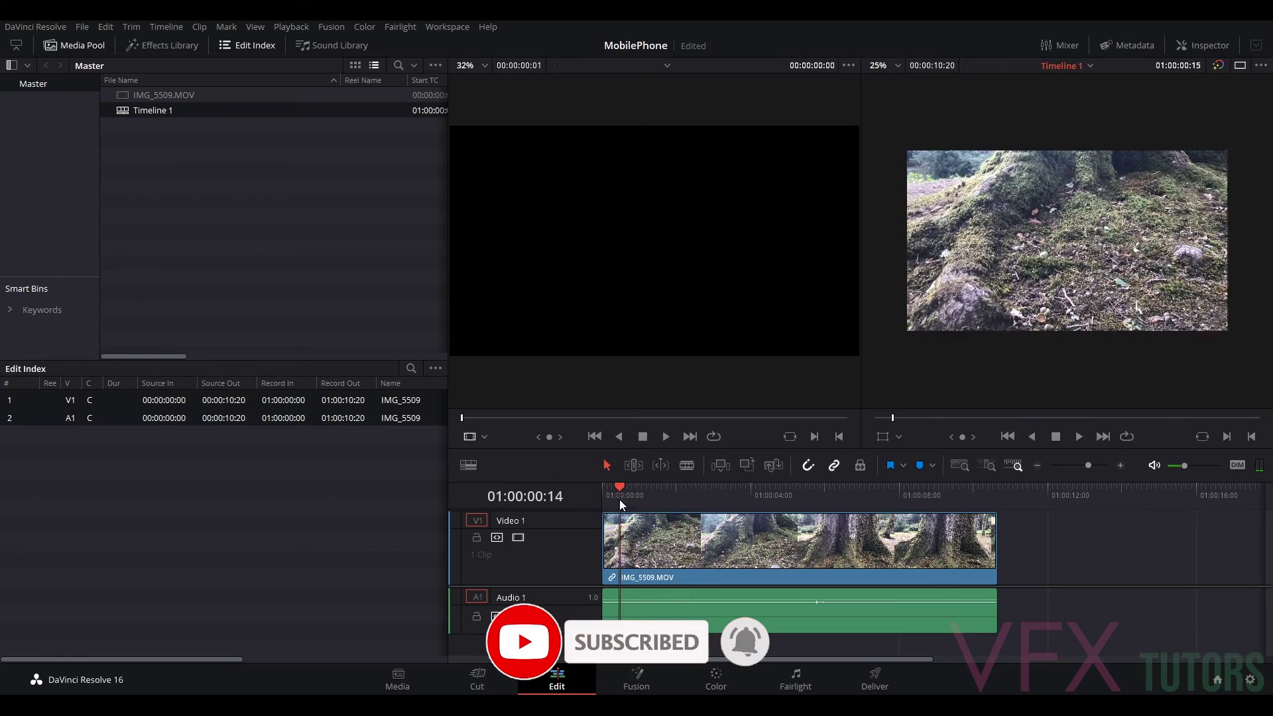
{"action": "left_click", "coordinate": [1076, 435]}
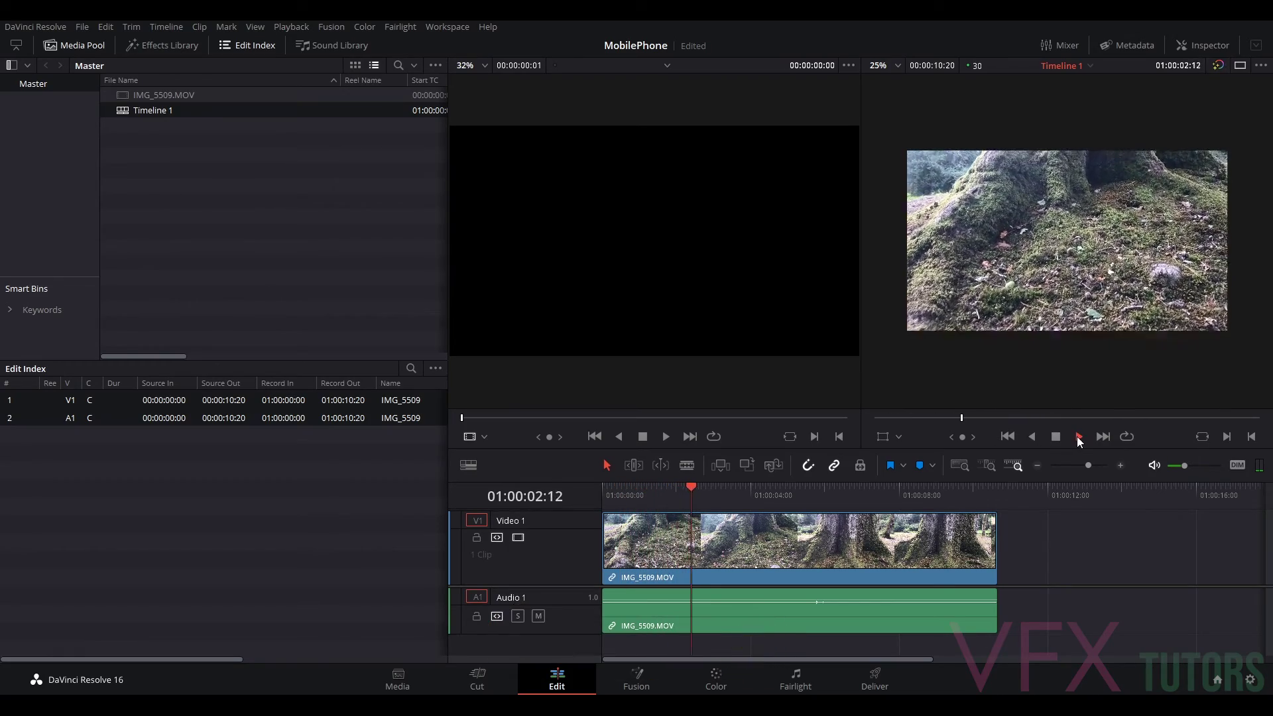
{"action": "left_click", "coordinate": [1057, 437]}
{"action": "left_click_drag", "start_coordinate": [716, 487], "coordinate": [673, 502]}
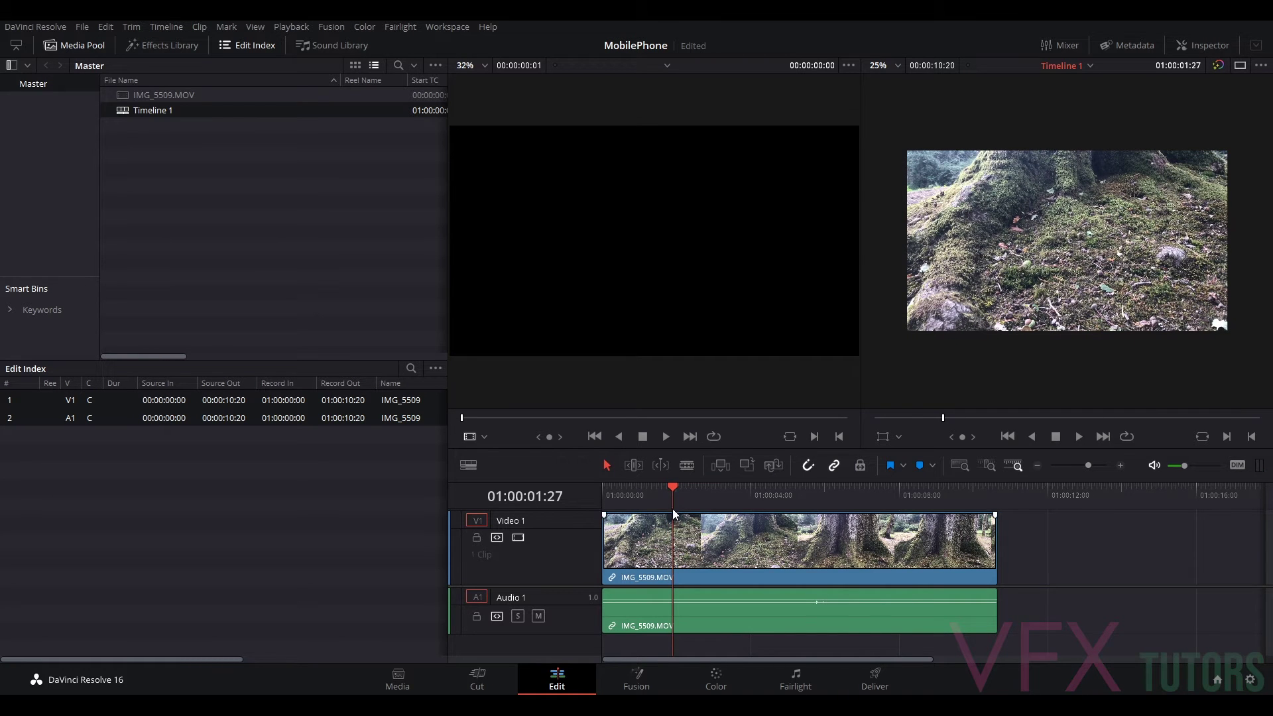
{"action": "left_click", "coordinate": [602, 546]}
{"action": "left_click_drag", "start_coordinate": [601, 546], "coordinate": [672, 547]}
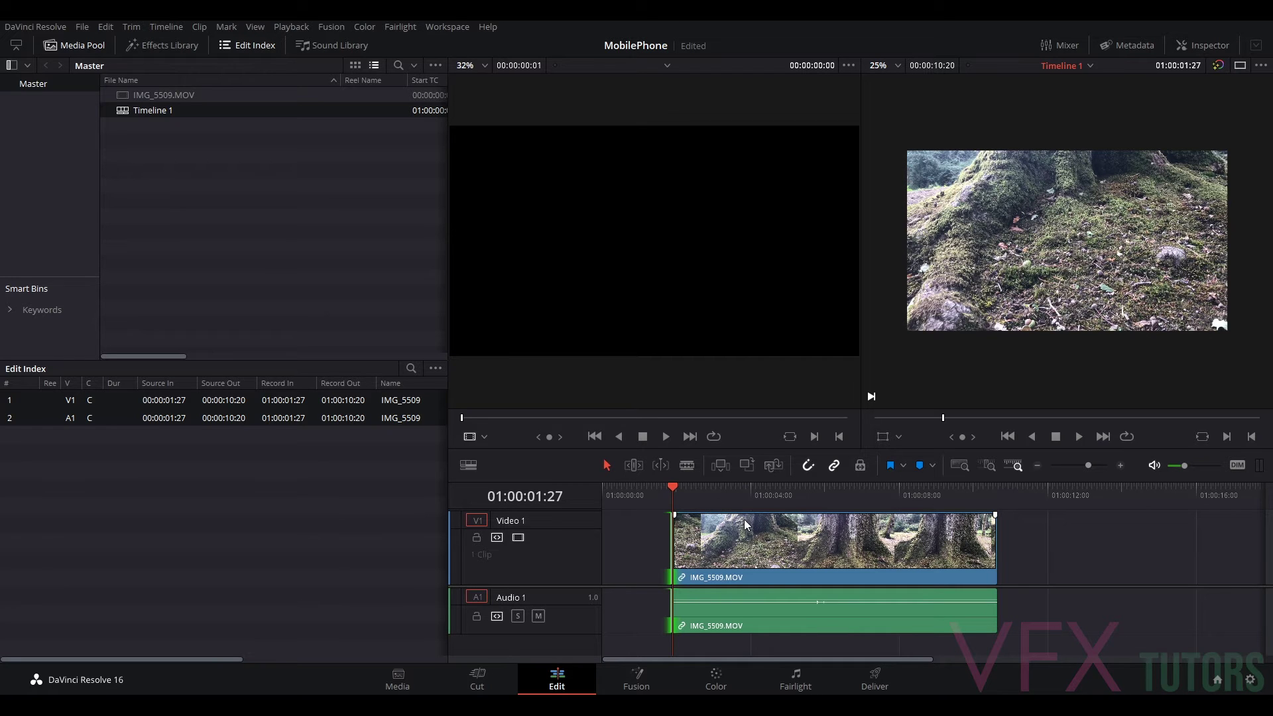
{"action": "left_click_drag", "start_coordinate": [787, 548], "coordinate": [721, 544]}
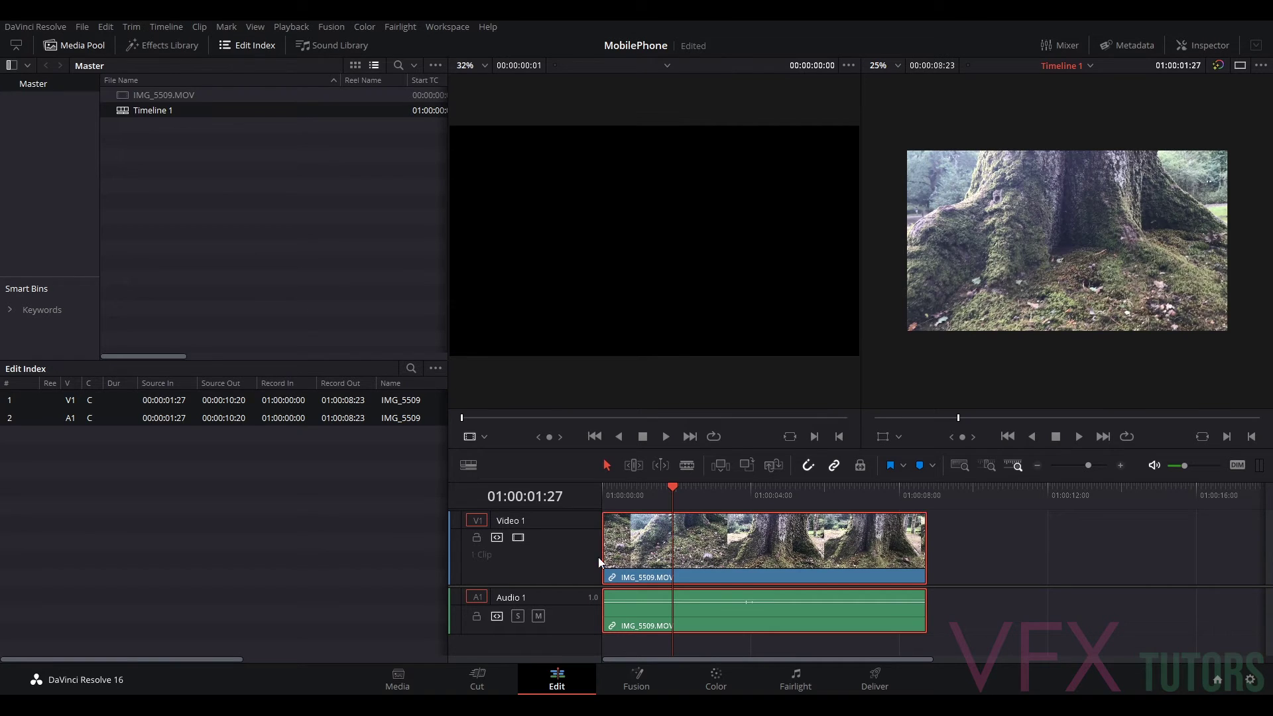
Step: Play the trimmed clip from the start of the timeline to review the shot, and stop playback
{"action": "left_click_drag", "start_coordinate": [670, 486], "coordinate": [559, 484]}
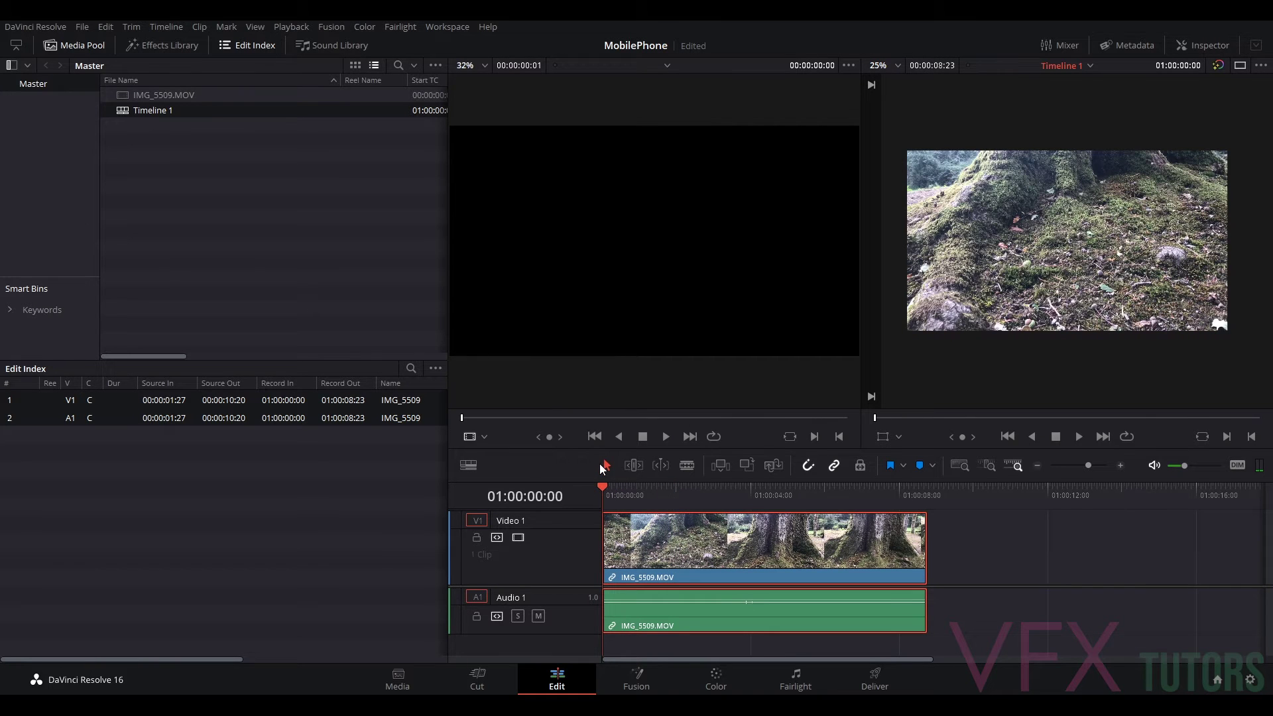
{"action": "left_click", "coordinate": [1078, 436]}
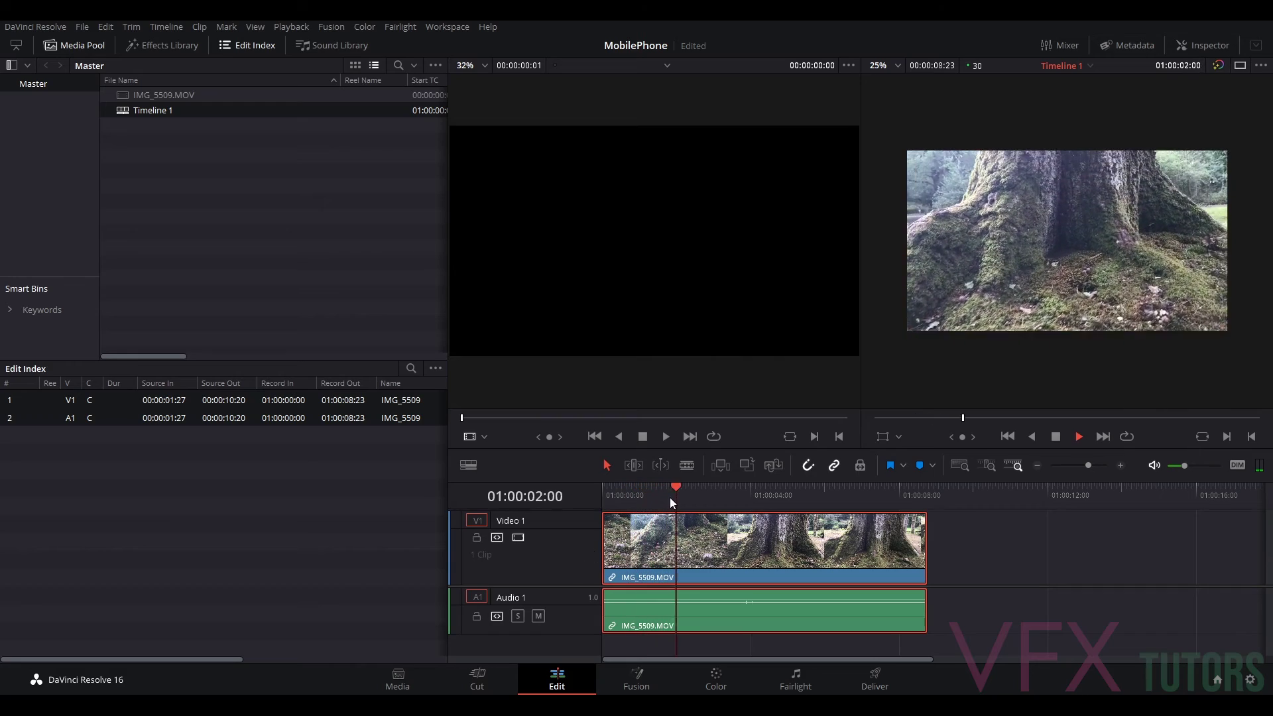
{"action": "left_click_drag", "start_coordinate": [700, 491], "coordinate": [635, 549]}
{"action": "key", "text": "space"}
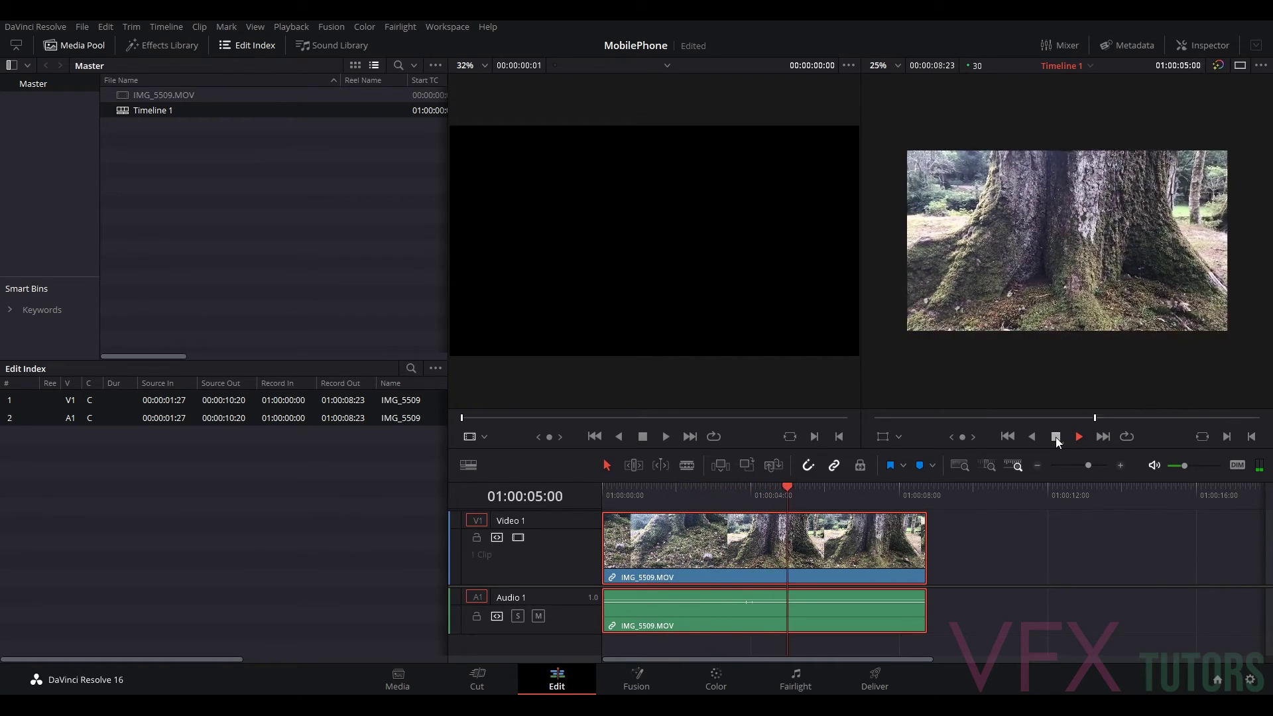
{"action": "left_click", "coordinate": [1055, 436]}
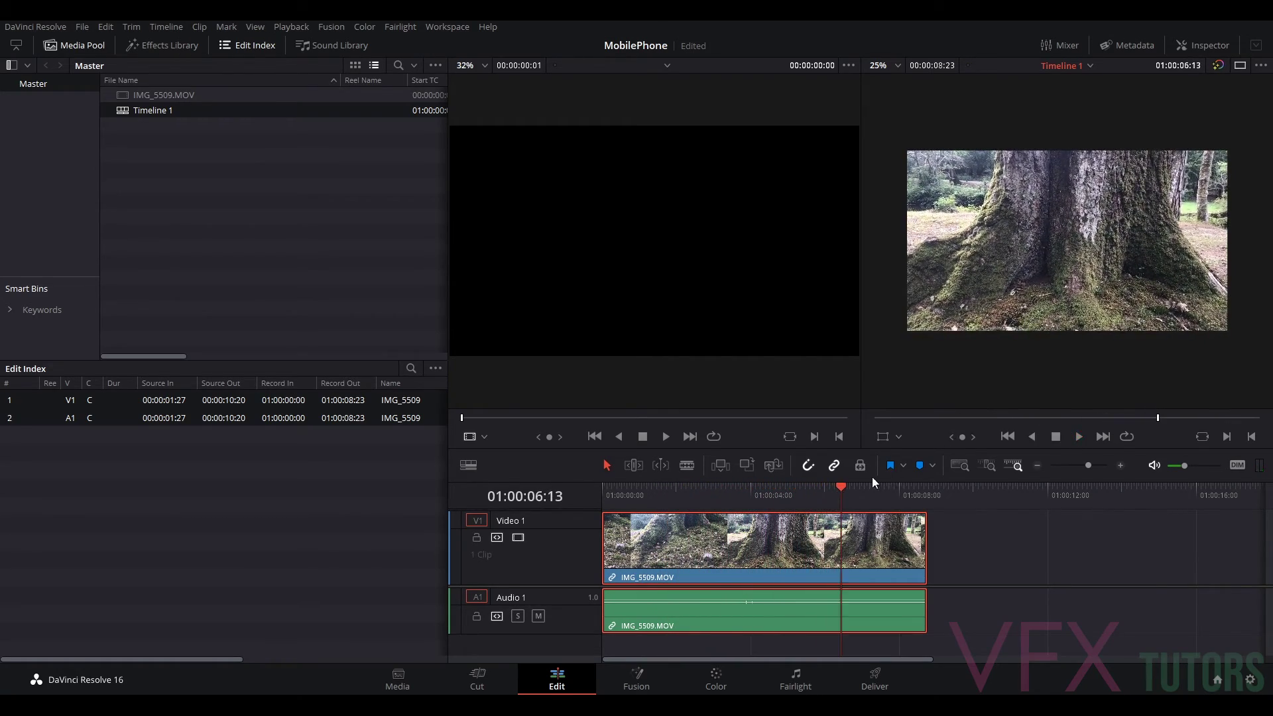
Step: Trim the end of the video and linked audio to 01:00:06:13 and play the clip from the timeline's start
{"action": "left_click_drag", "start_coordinate": [839, 488], "coordinate": [841, 487]}
{"action": "left_click_drag", "start_coordinate": [927, 547], "coordinate": [841, 547]}
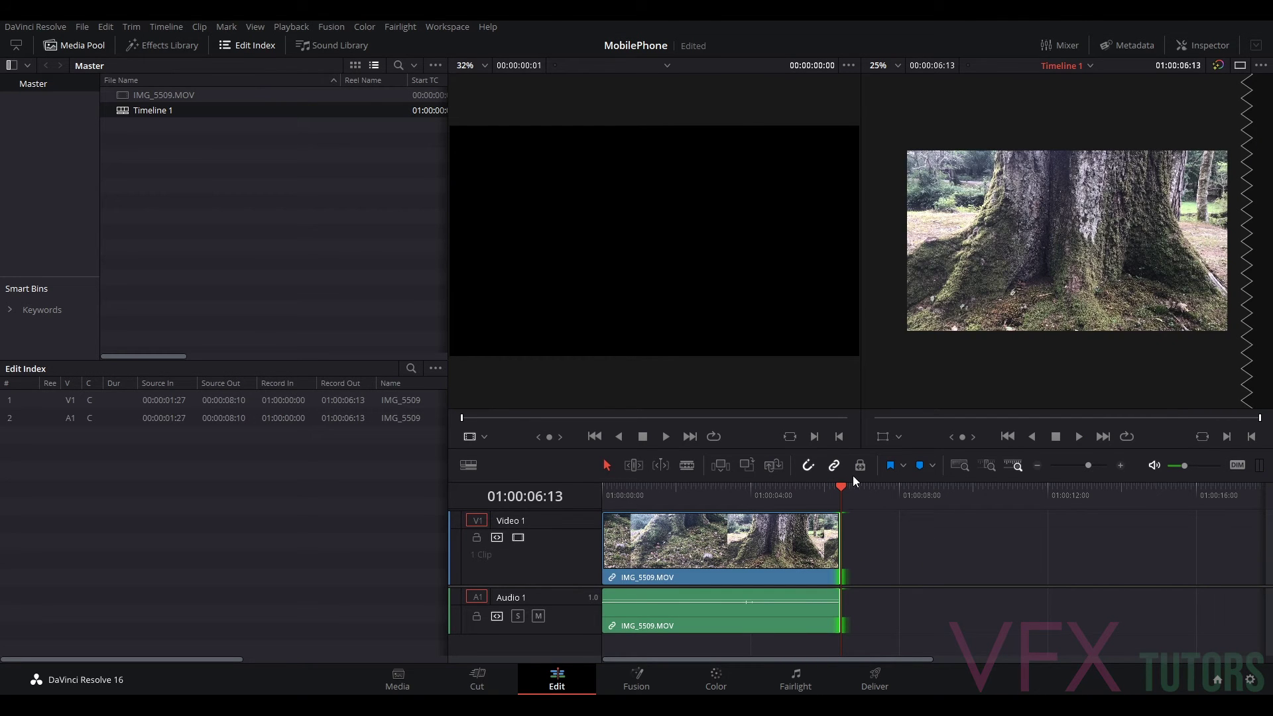
{"action": "left_click_drag", "start_coordinate": [842, 487], "coordinate": [522, 495]}
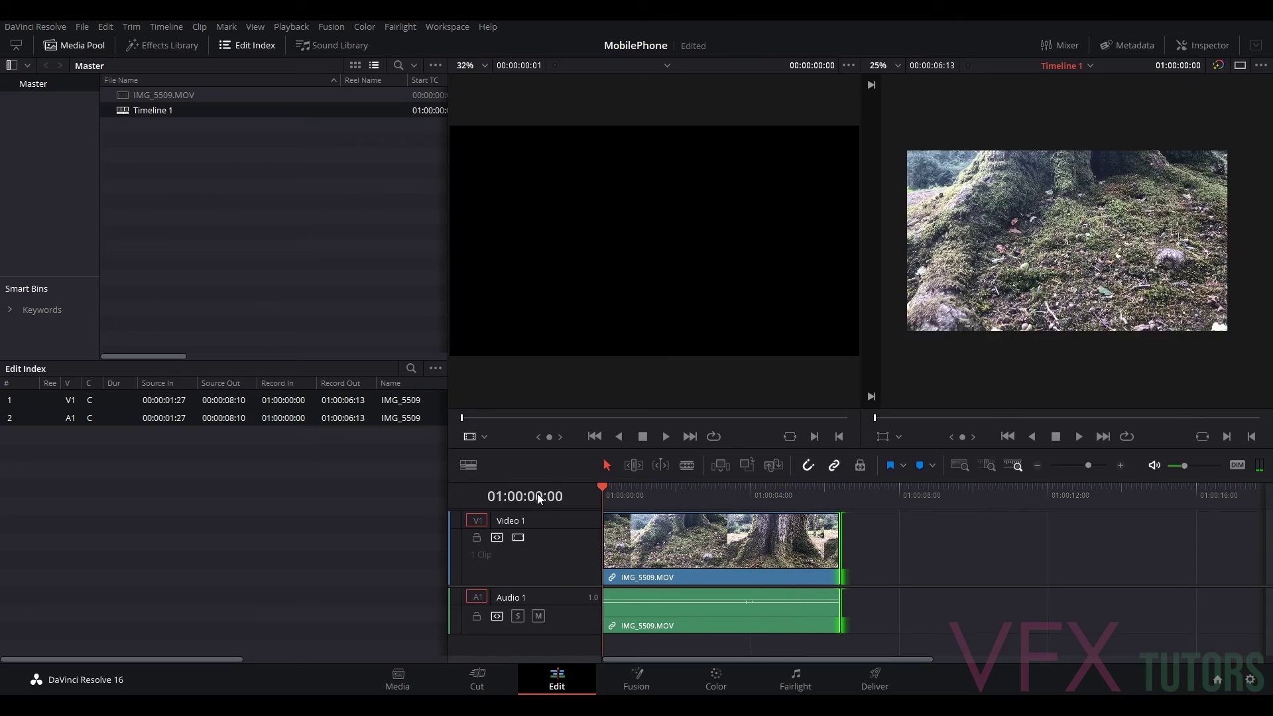
{"action": "left_click", "coordinate": [1077, 437]}
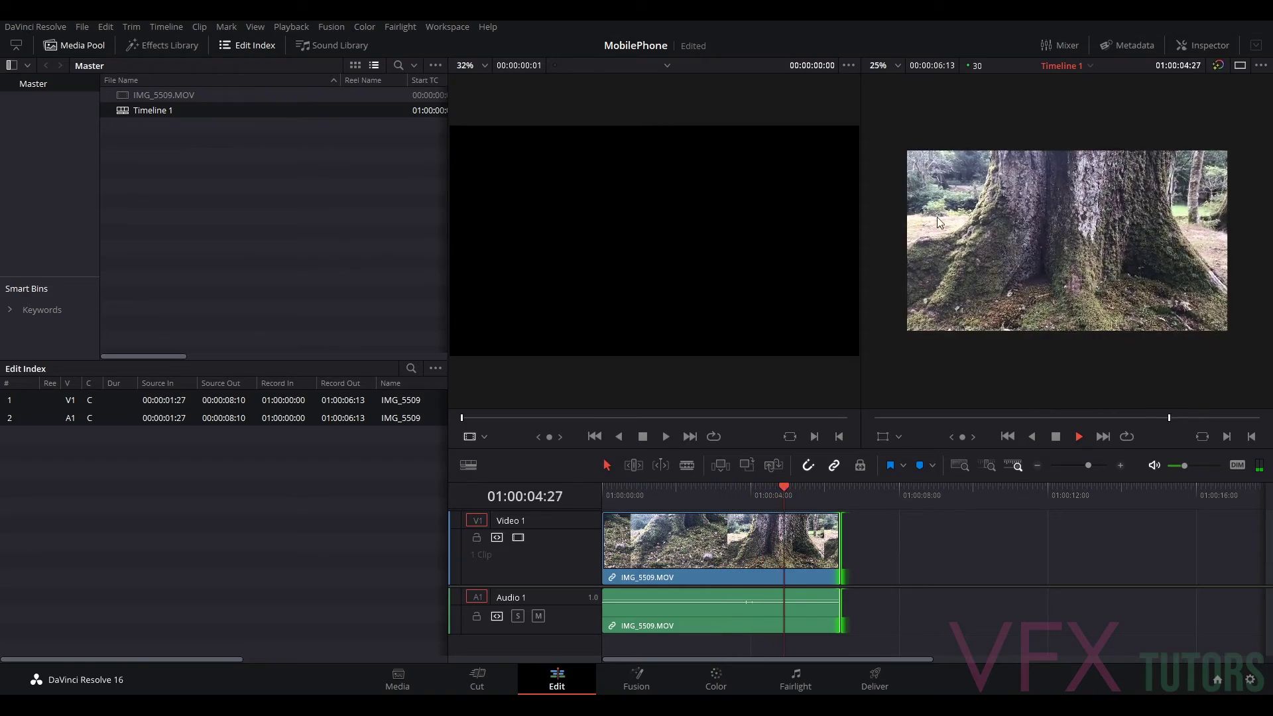
Step: Replay the shot from 01:00:01:09 in a closer view, stop playback, and park the playhead at 01:00:02:21
{"action": "scroll", "coordinate": [1060, 258], "scroll_direction": "up", "scroll_amount": 4}
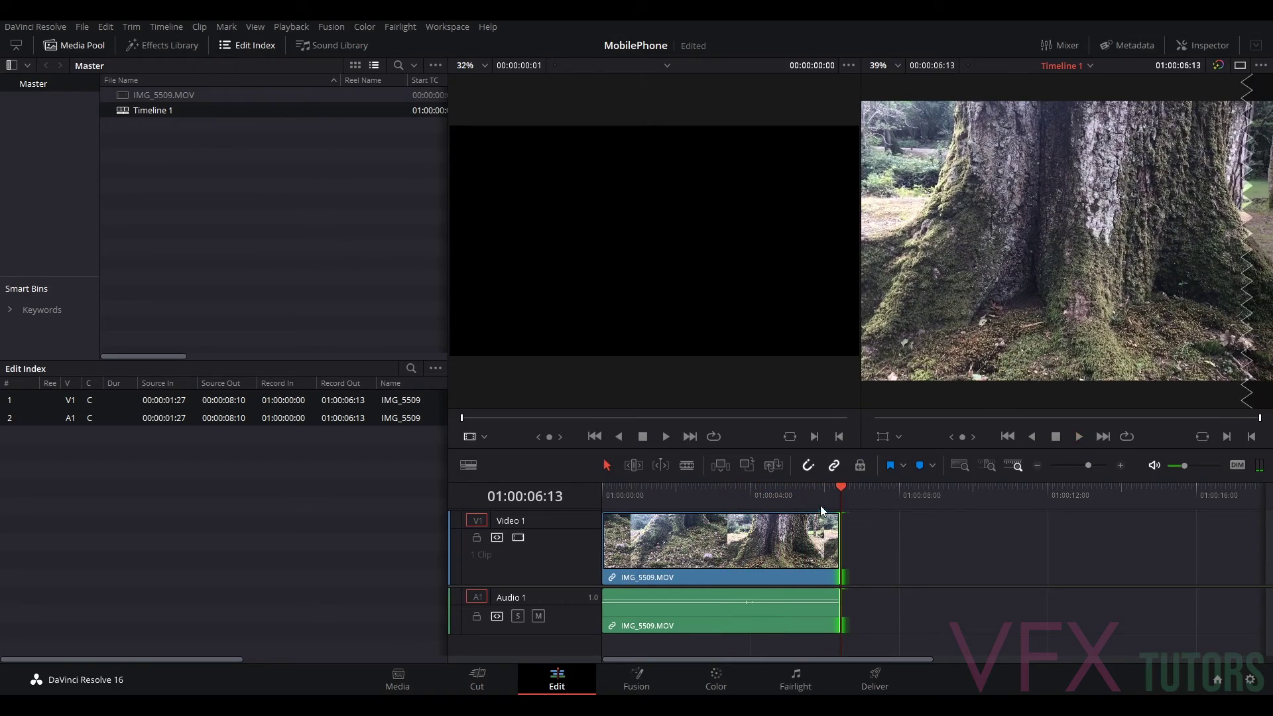
{"action": "left_click_drag", "start_coordinate": [841, 487], "coordinate": [652, 499]}
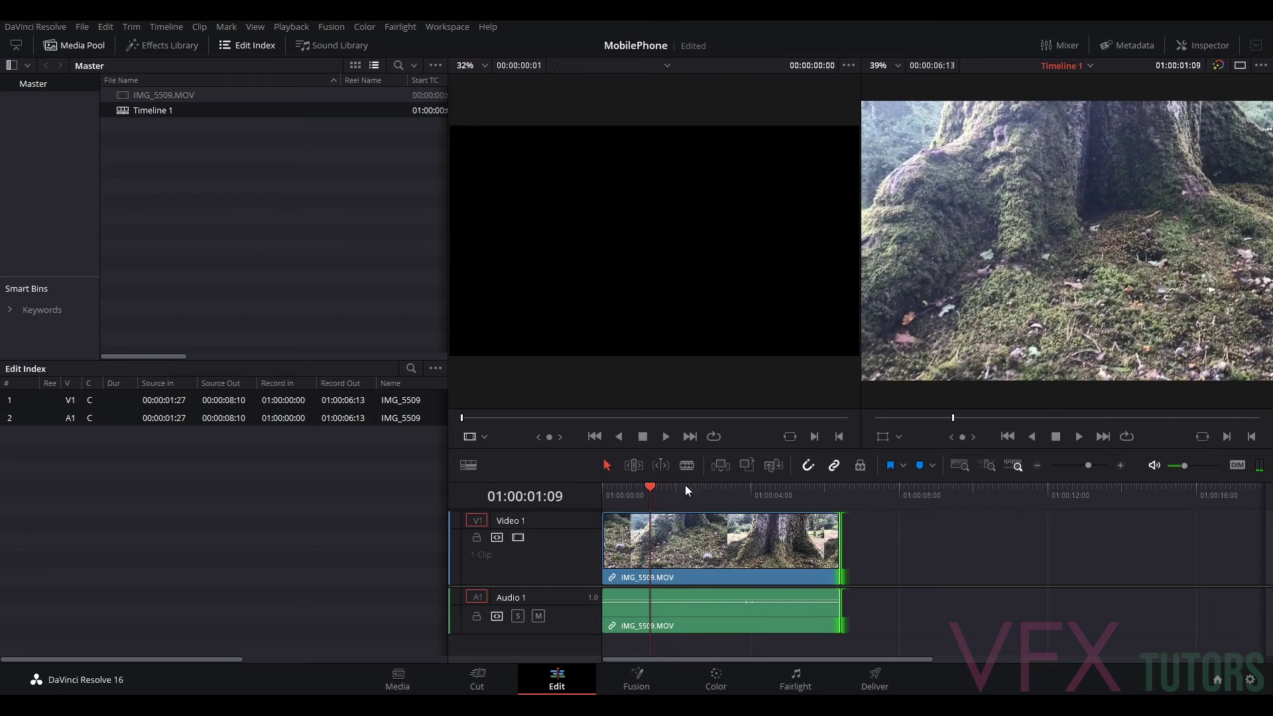
{"action": "left_click", "coordinate": [1080, 435]}
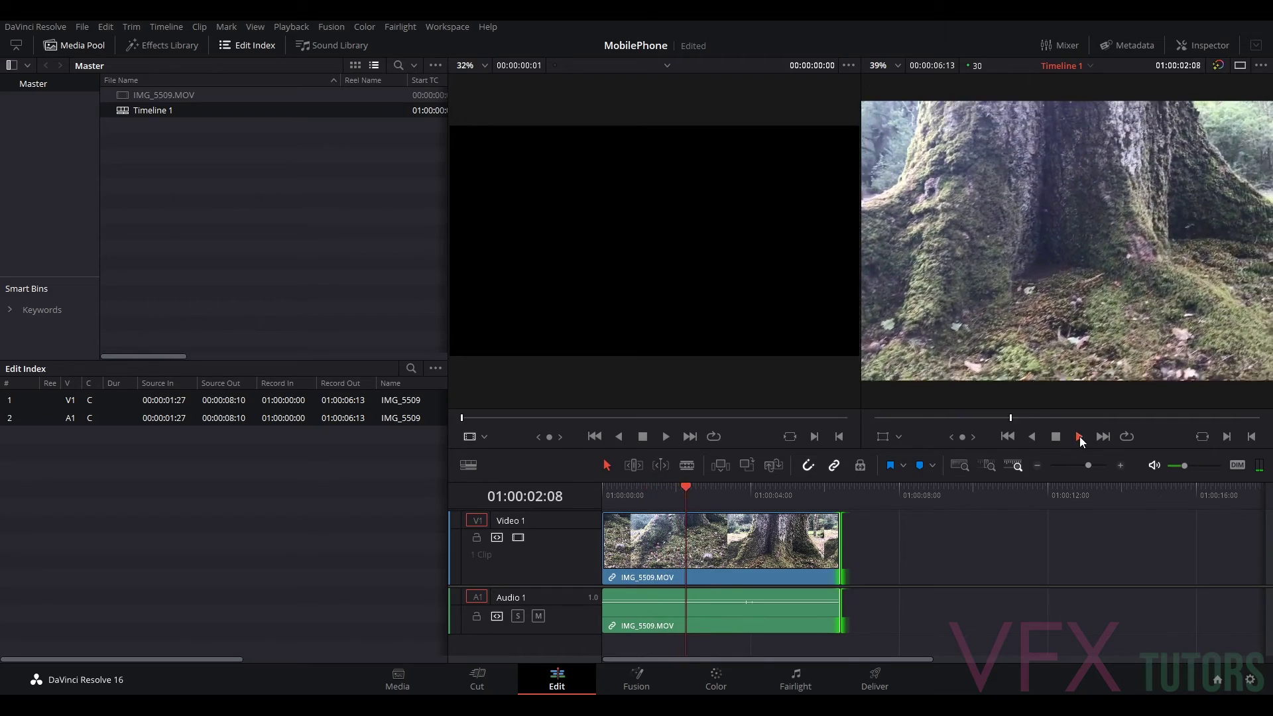
{"action": "left_click", "coordinate": [1055, 436]}
{"action": "left_click_drag", "start_coordinate": [763, 490], "coordinate": [703, 509]}
{"action": "scroll", "coordinate": [1094, 272], "scroll_direction": "down", "scroll_amount": 2}
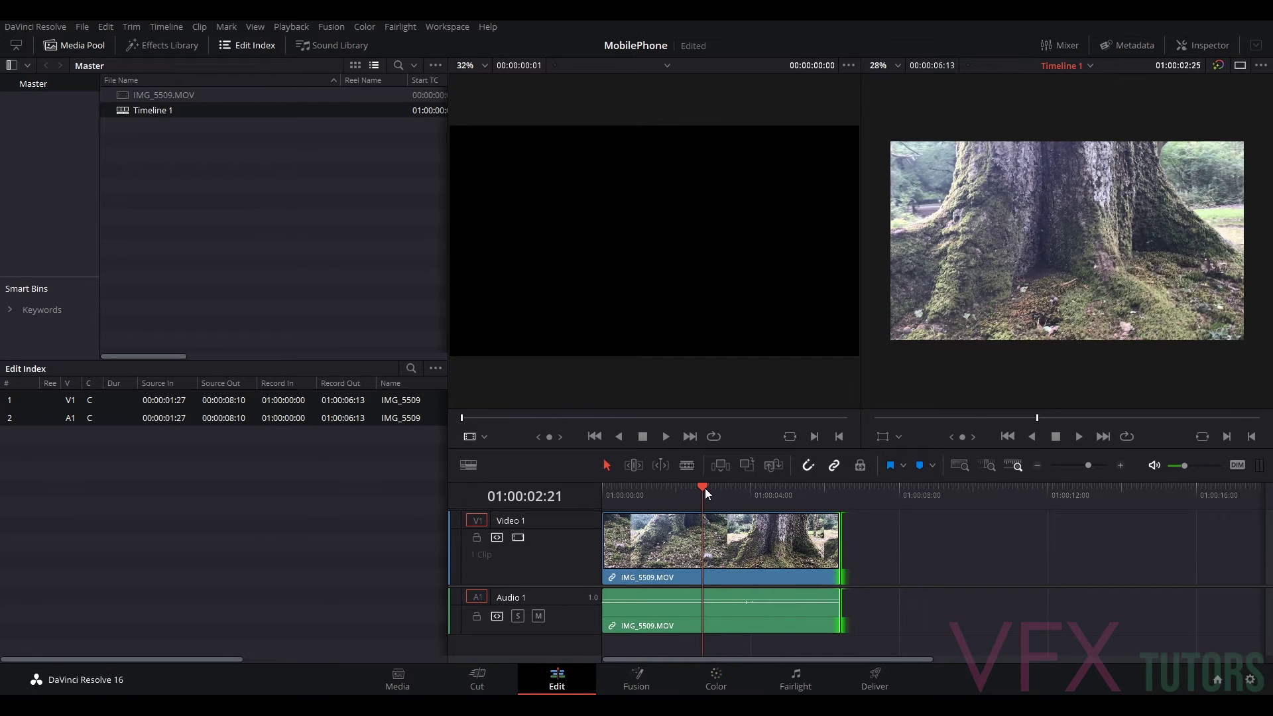
Step: Switch to the Color page and reposition node 01 slightly in the node graph
{"action": "left_click", "coordinate": [715, 683]}
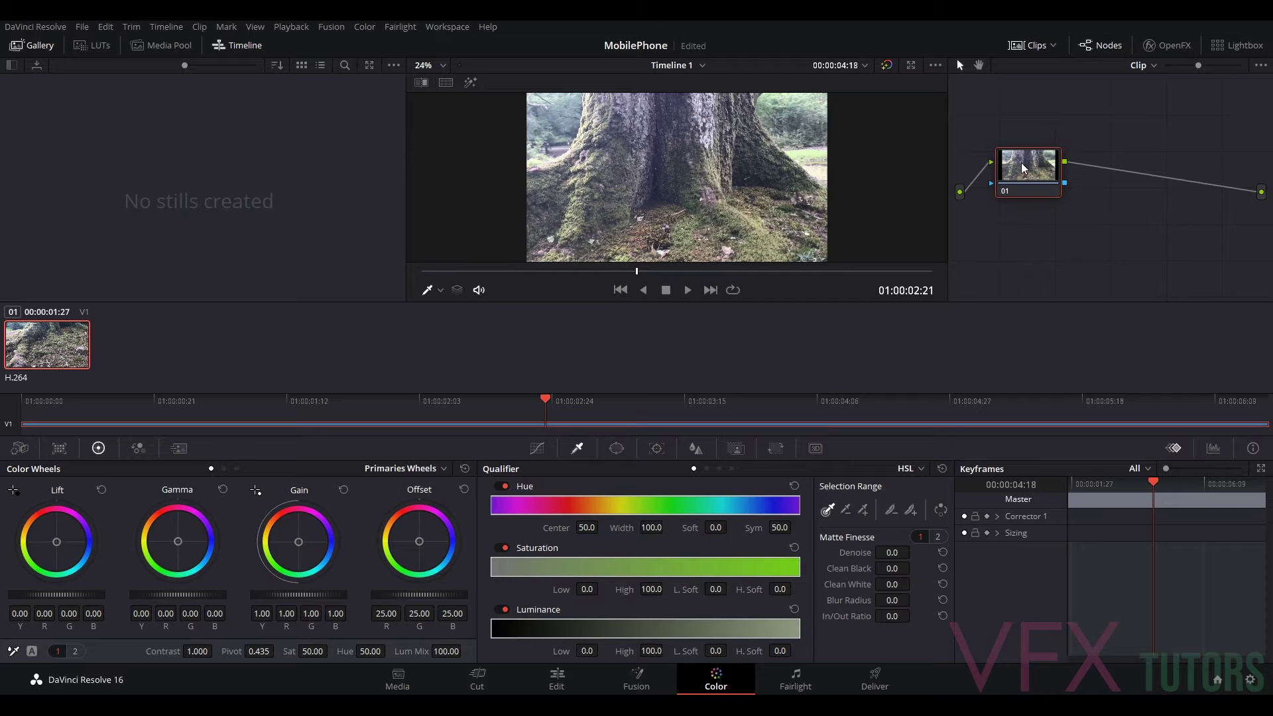
{"action": "left_click_drag", "start_coordinate": [1019, 169], "coordinate": [1028, 180]}
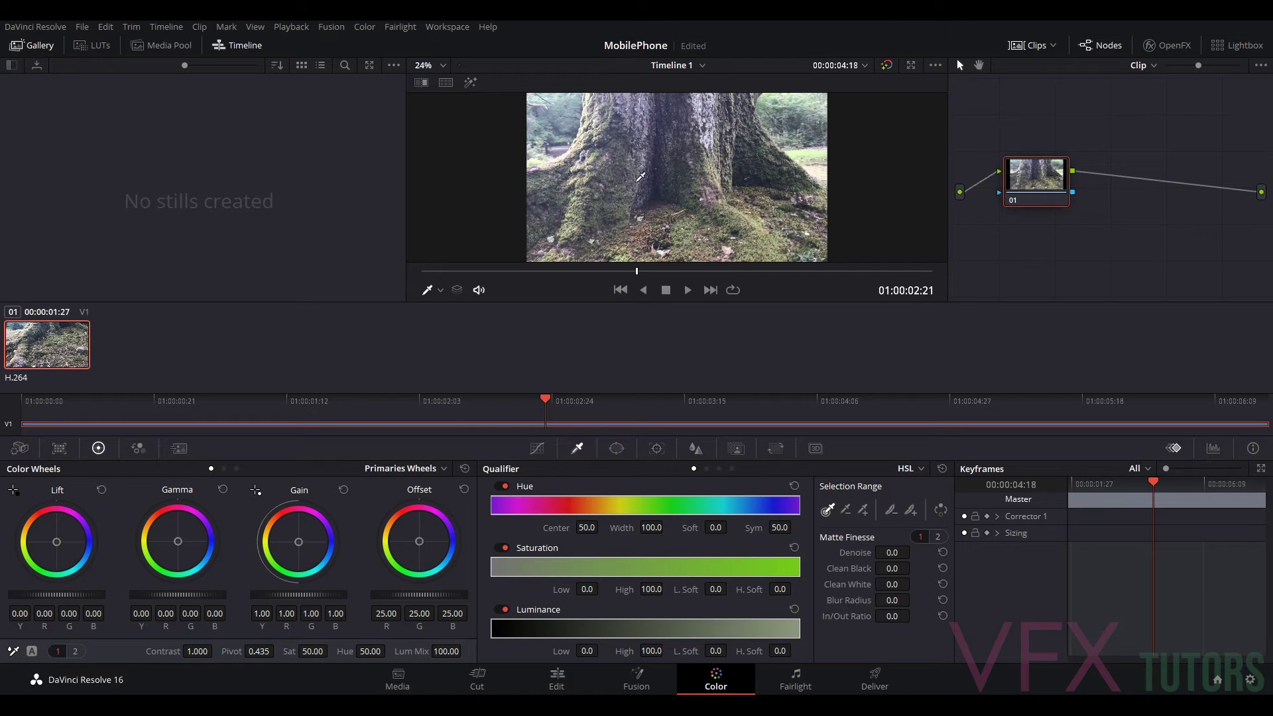
Step: Try darkening the shot with gain 0.82, gamma -0.02 and lift -0.68, and reset all three color wheels
{"action": "left_click_drag", "start_coordinate": [306, 596], "coordinate": [275, 595]}
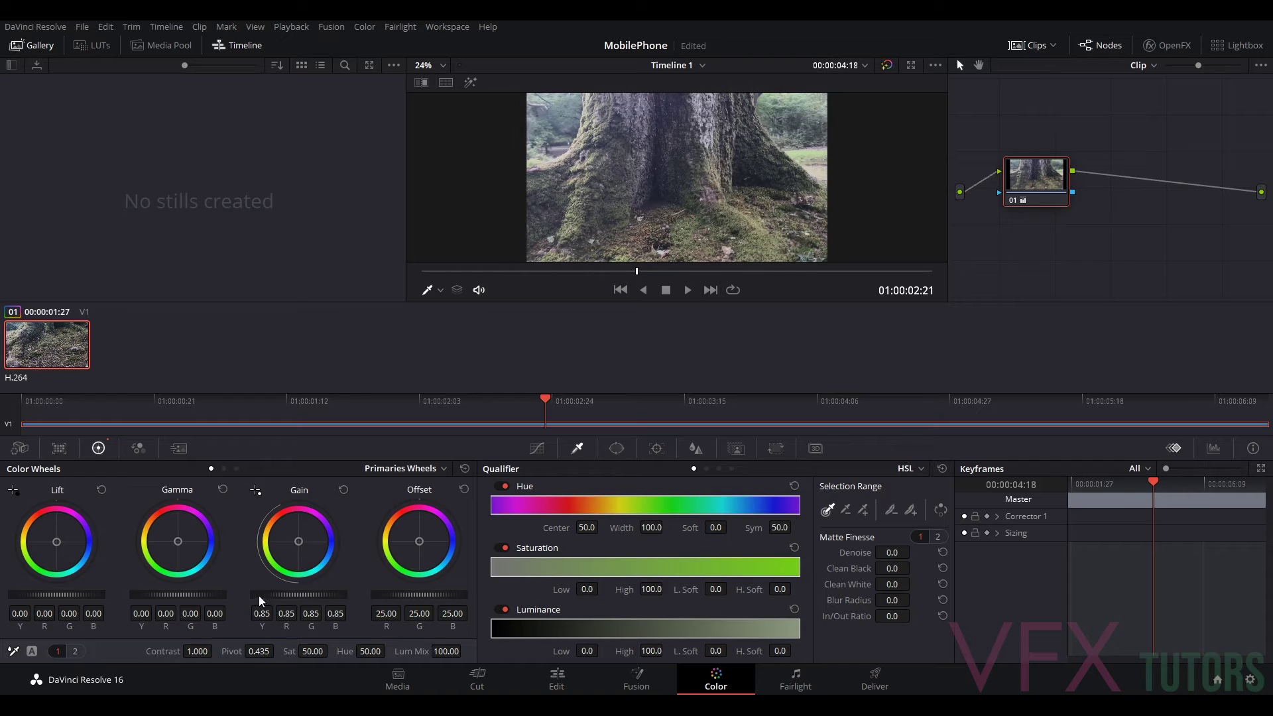
{"action": "left_click_drag", "start_coordinate": [186, 595], "coordinate": [177, 595]}
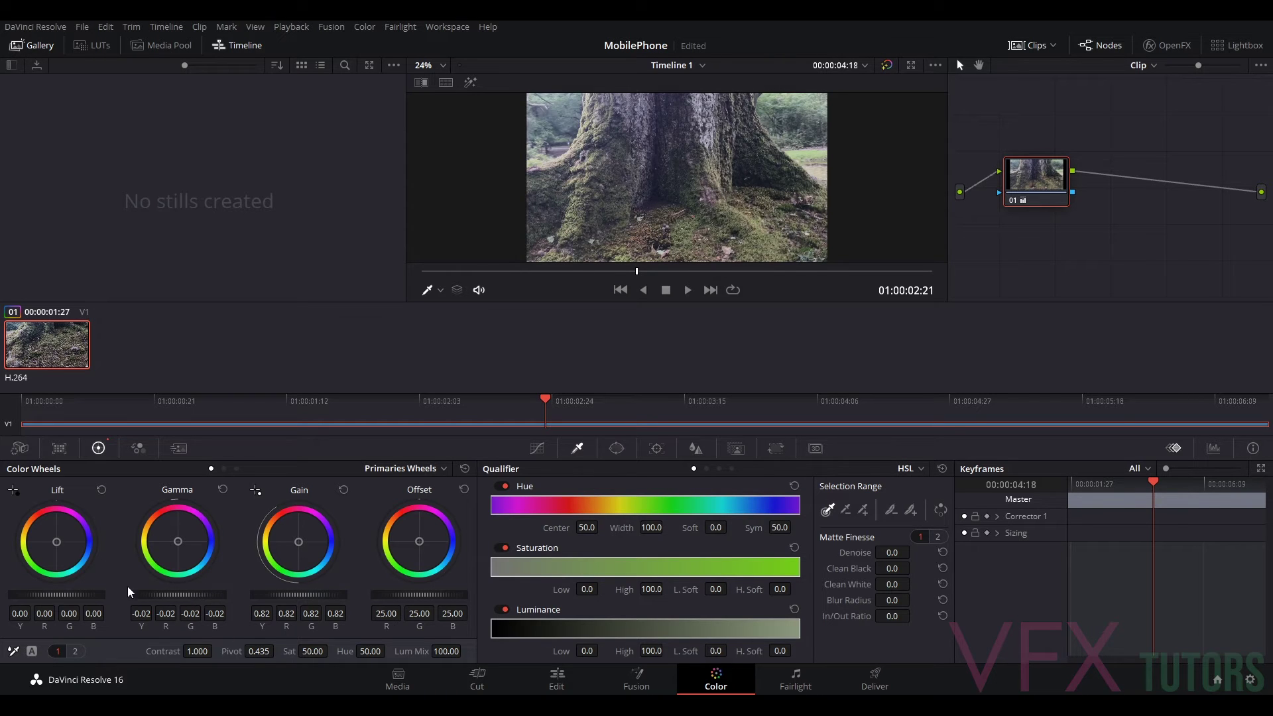
{"action": "left_click_drag", "start_coordinate": [63, 596], "coordinate": [17, 596]}
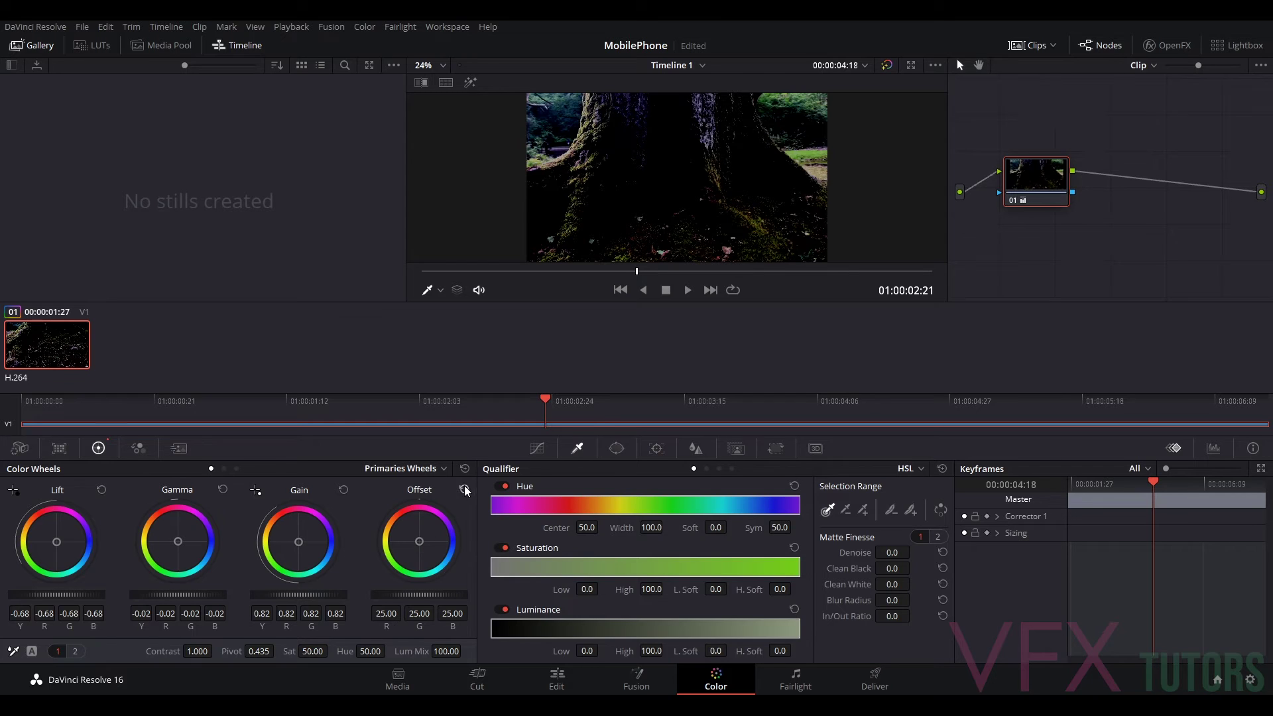
{"action": "left_click", "coordinate": [343, 489]}
{"action": "left_click", "coordinate": [222, 489]}
{"action": "left_click", "coordinate": [99, 489]}
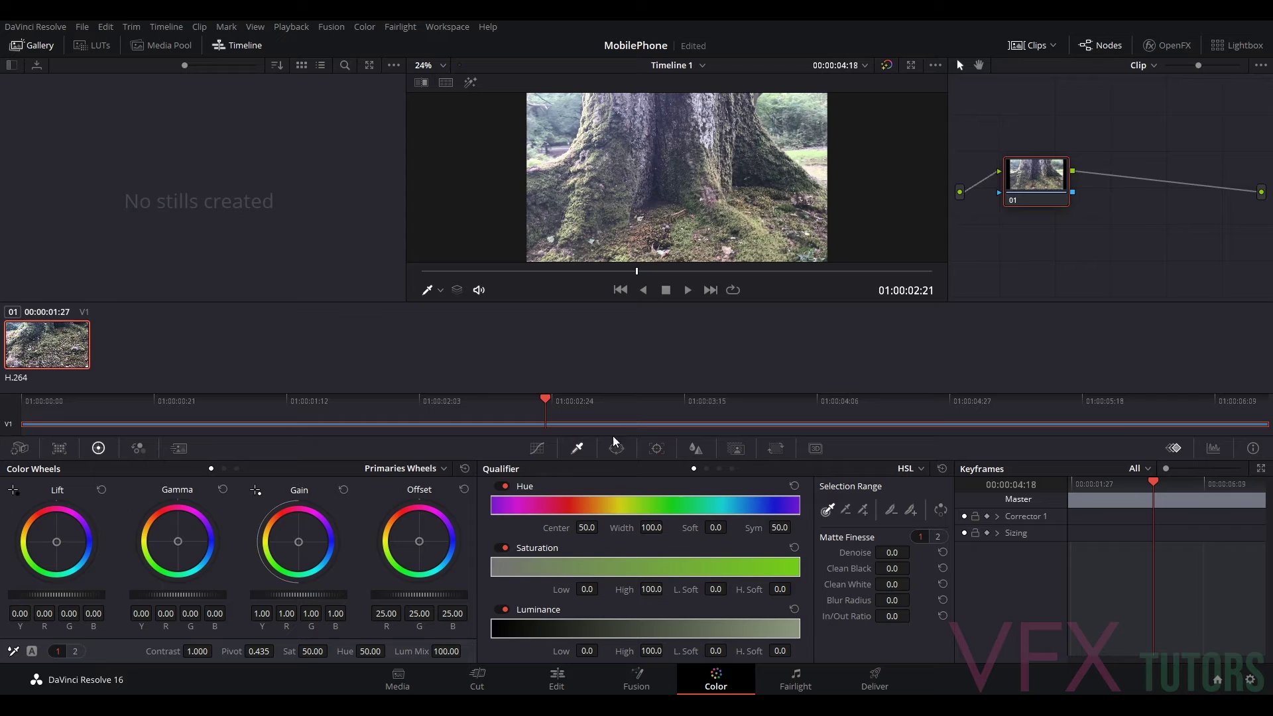
Step: Apply the VFX IO 3D LUT "Rec.709 to Linear" to node 01
{"action": "scroll", "coordinate": [433, 134], "scroll_direction": "down", "scroll_amount": 2}
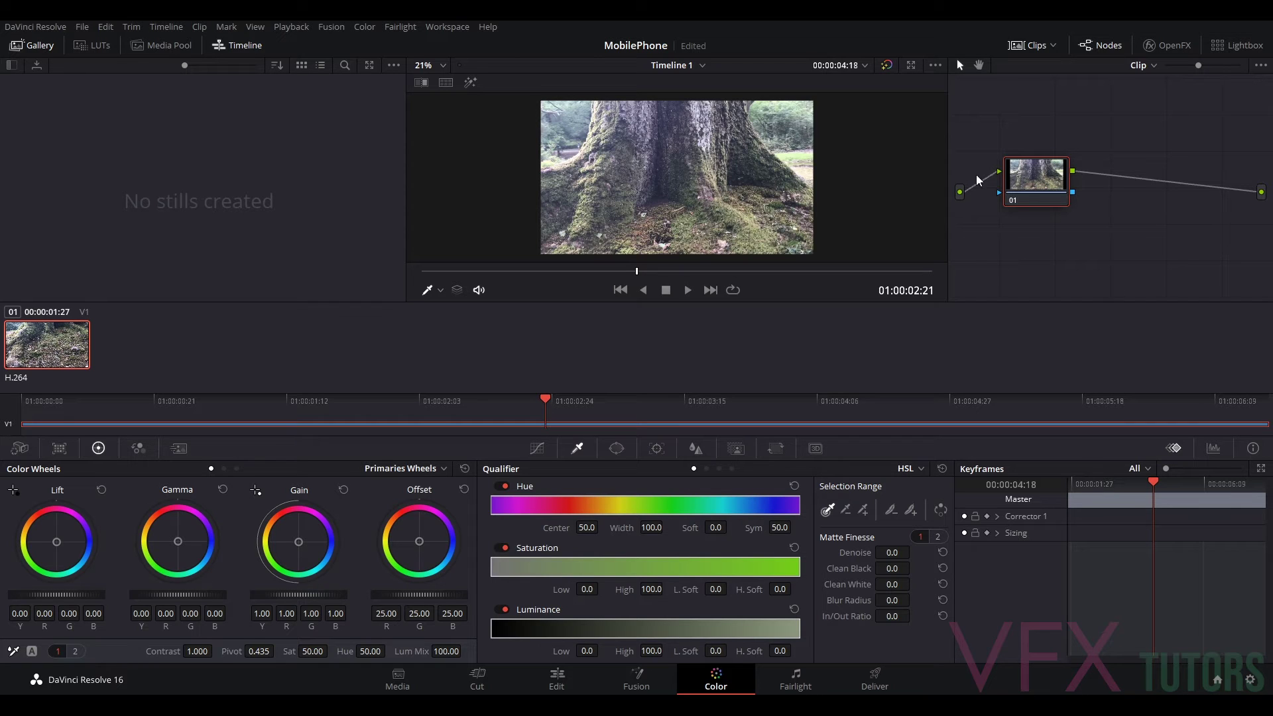
{"action": "left_click_drag", "start_coordinate": [1051, 181], "coordinate": [1039, 191]}
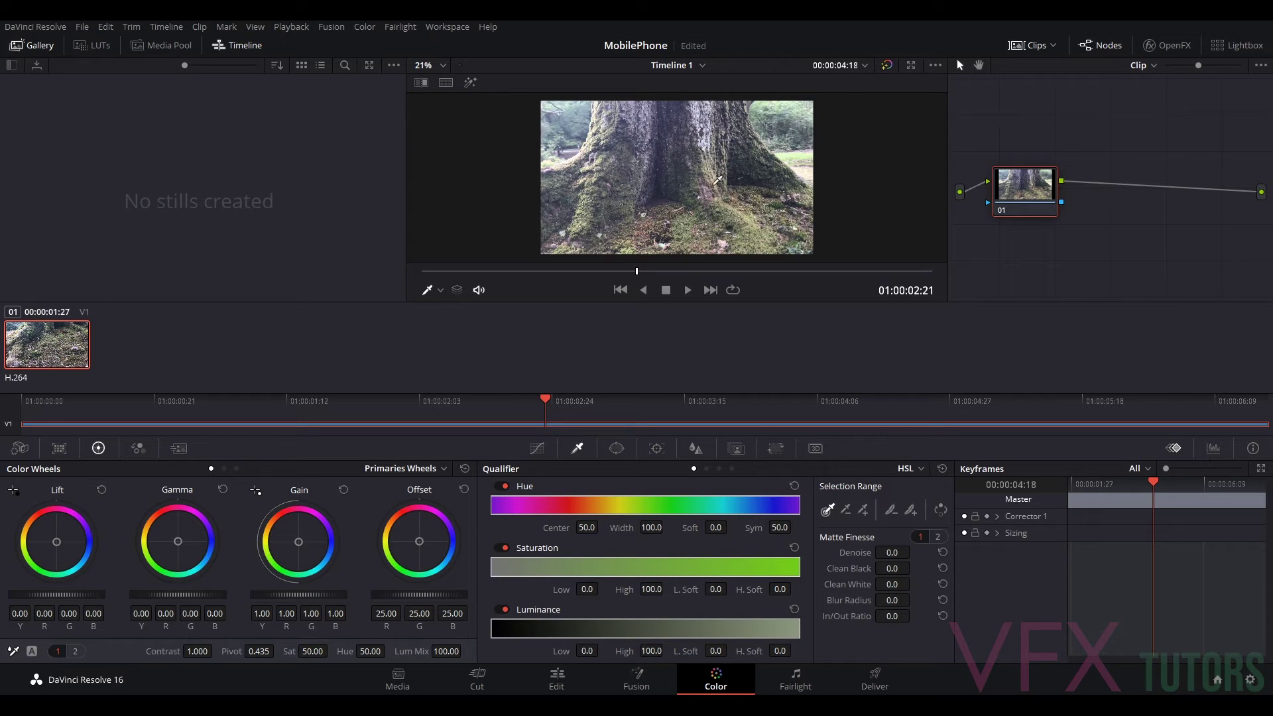
{"action": "right_click", "coordinate": [1032, 193]}
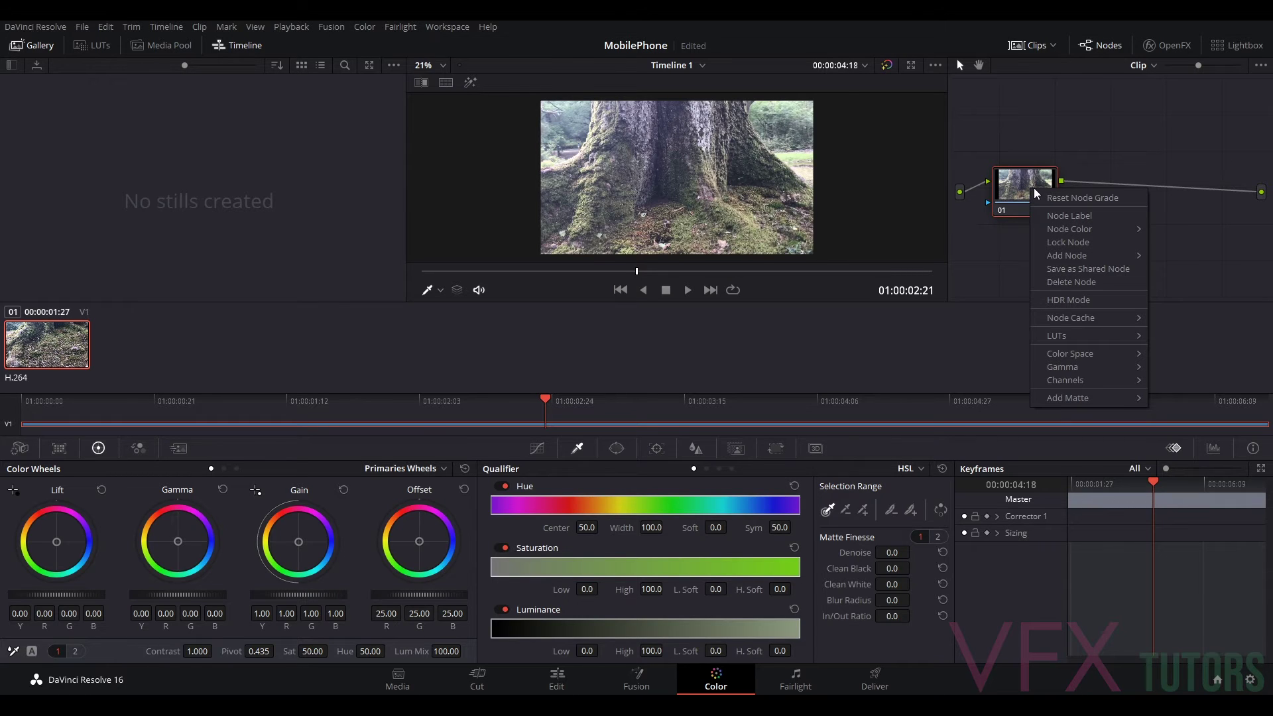
{"action": "mouse_move", "coordinate": [1070, 341]}
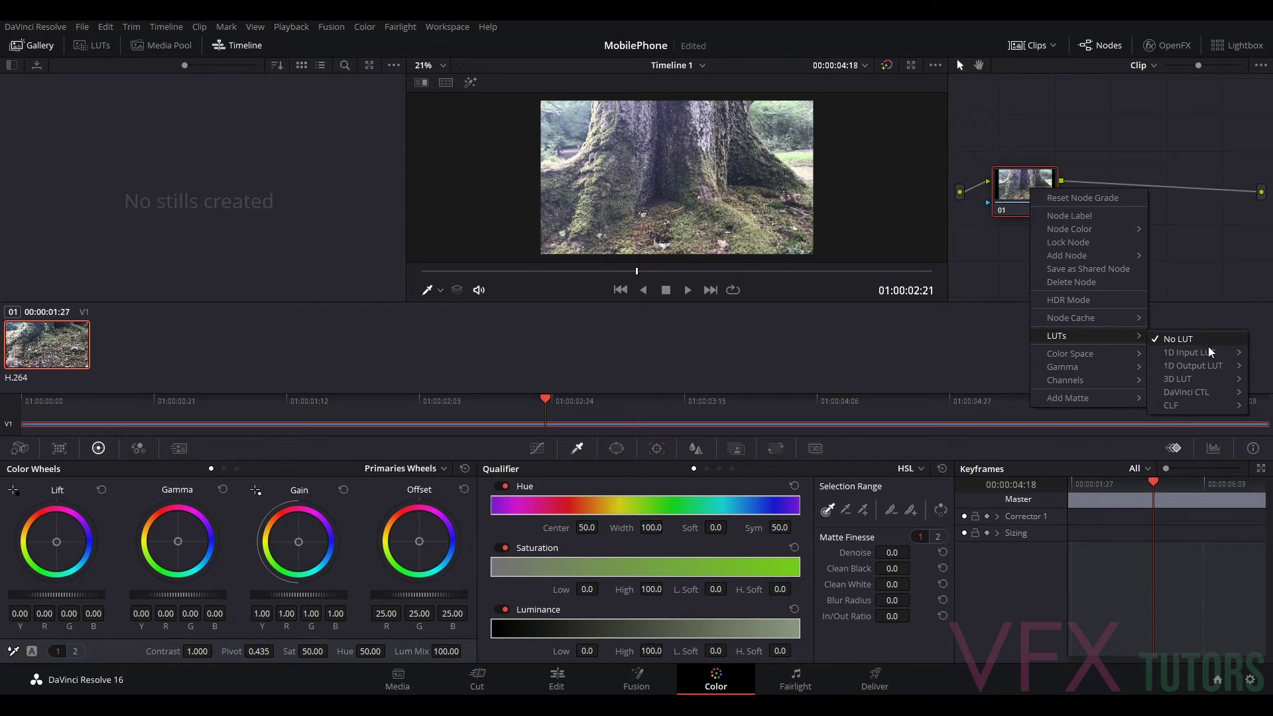
{"action": "mouse_move", "coordinate": [1185, 383]}
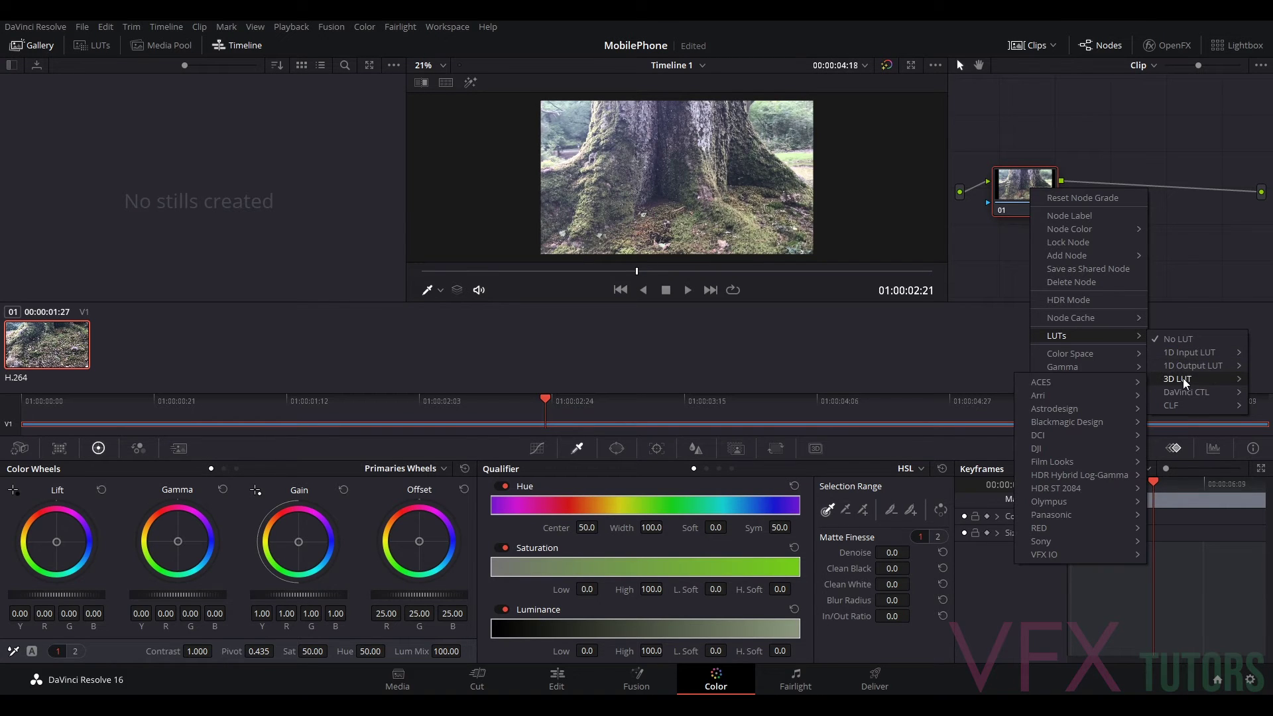
{"action": "mouse_move", "coordinate": [1125, 390]}
{"action": "mouse_move", "coordinate": [1100, 556]}
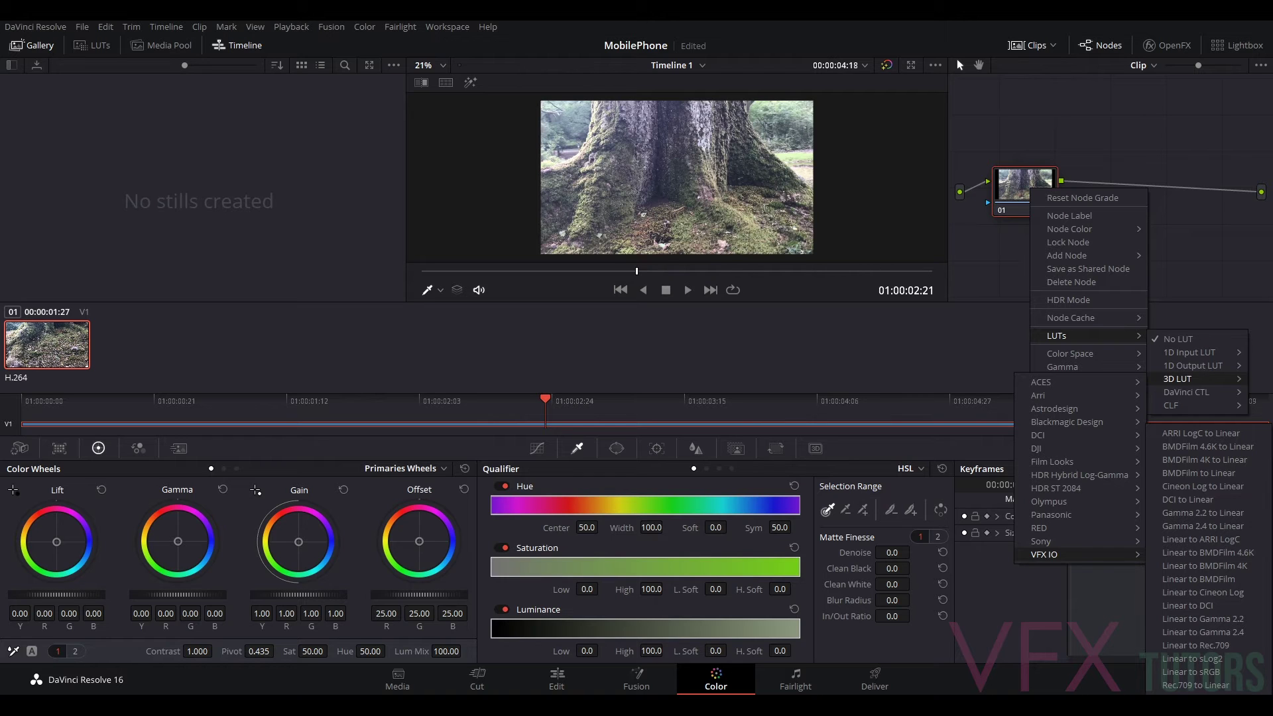
{"action": "left_click", "coordinate": [1197, 685]}
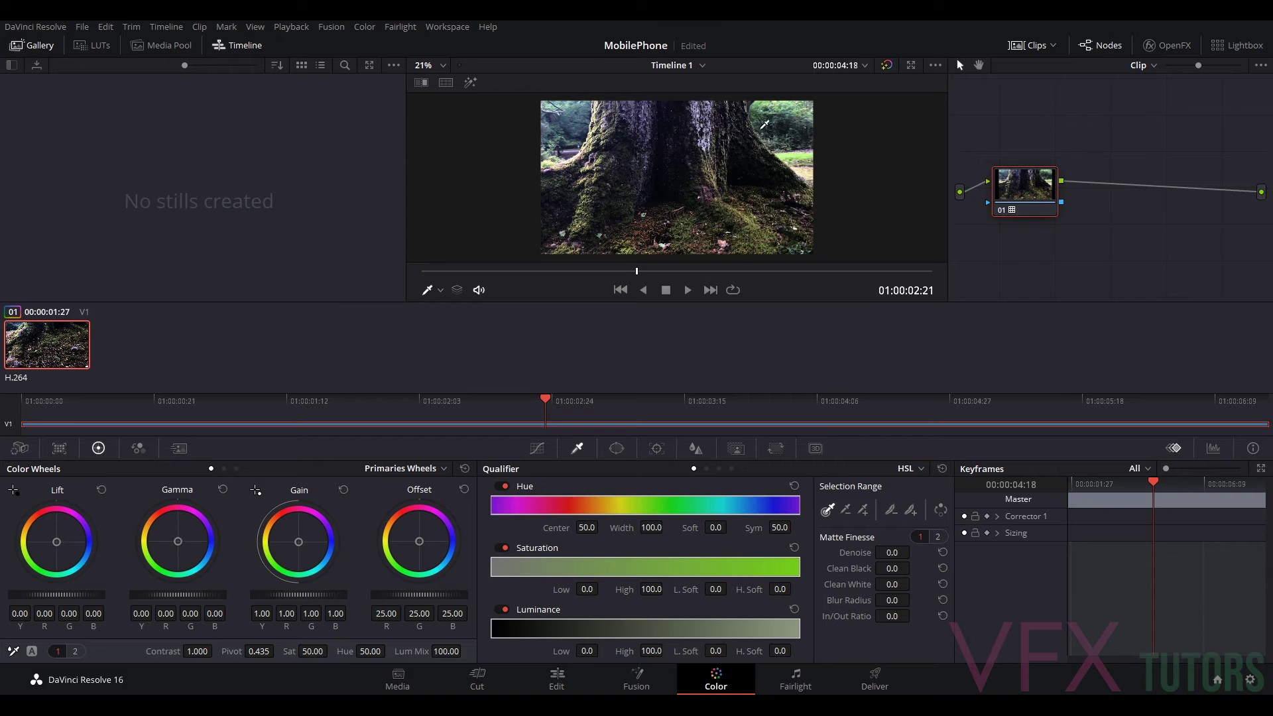
Step: Review the linearized shot by scrubbing to 01:00:02:25 and playing it from there
{"action": "left_click_drag", "start_coordinate": [1006, 194], "coordinate": [1005, 199]}
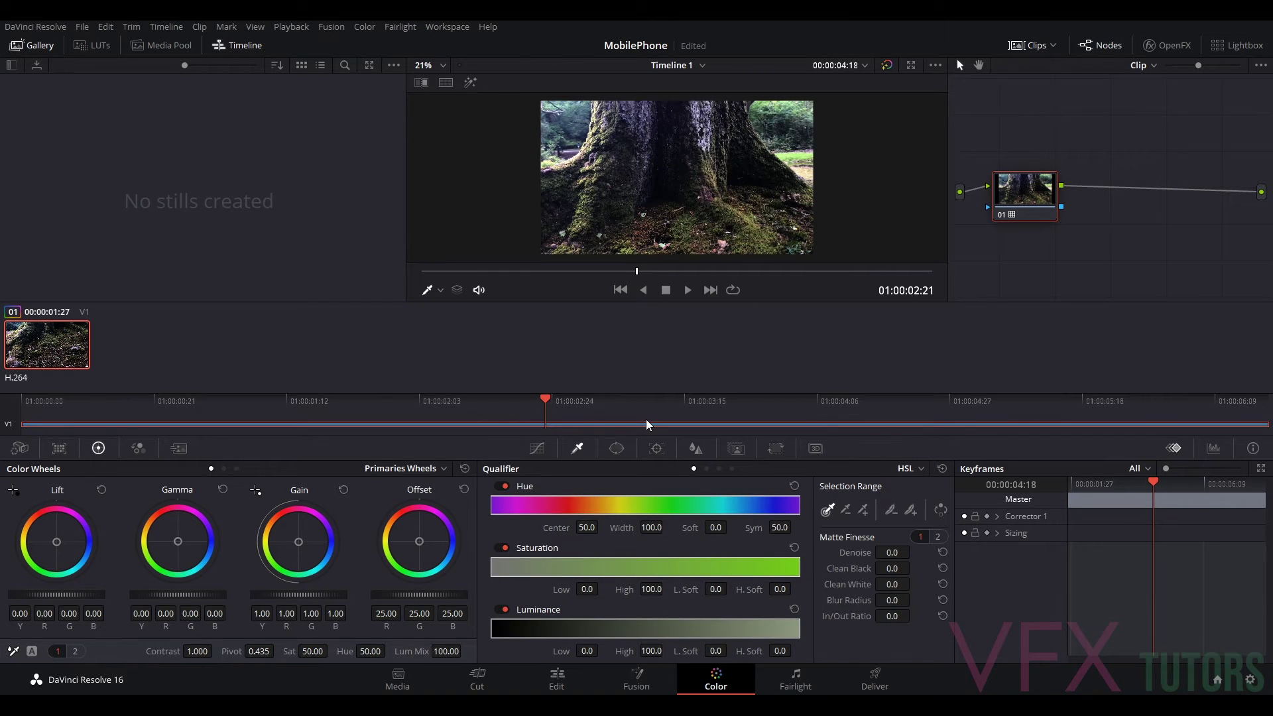
{"action": "left_click_drag", "start_coordinate": [548, 400], "coordinate": [570, 401]}
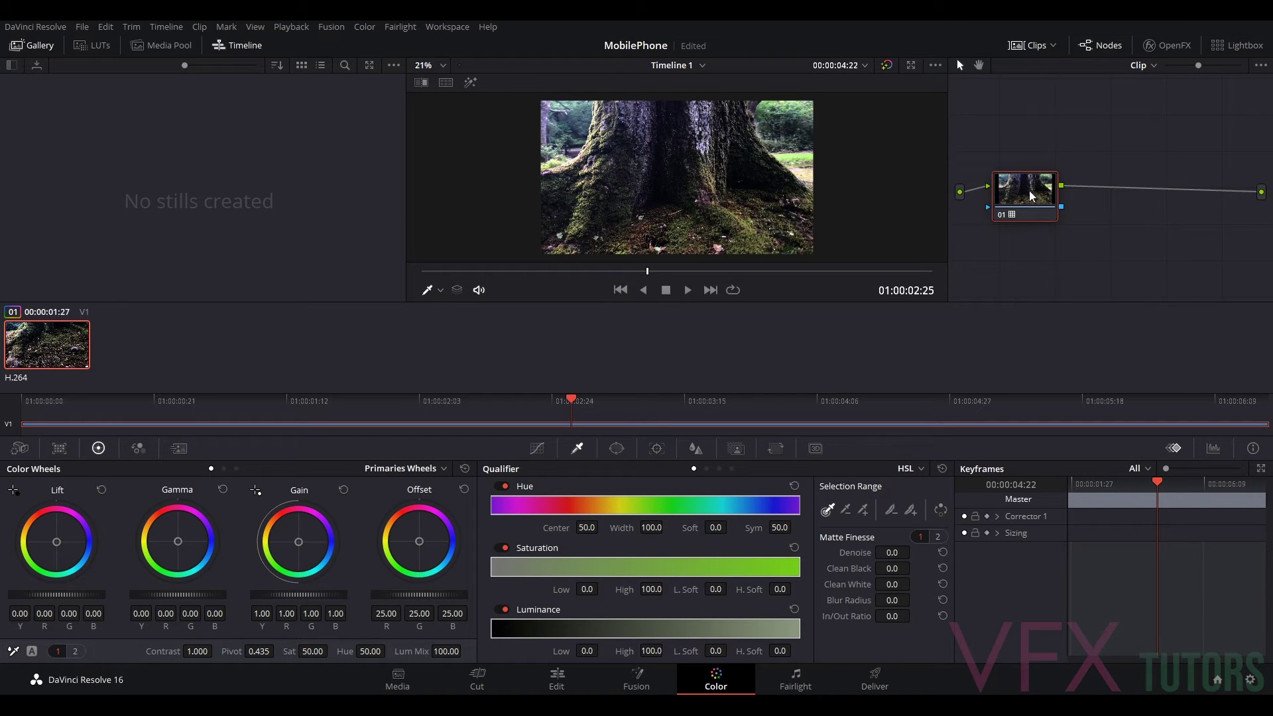
{"action": "left_click_drag", "start_coordinate": [1034, 199], "coordinate": [1042, 203]}
{"action": "left_click", "coordinate": [993, 193]}
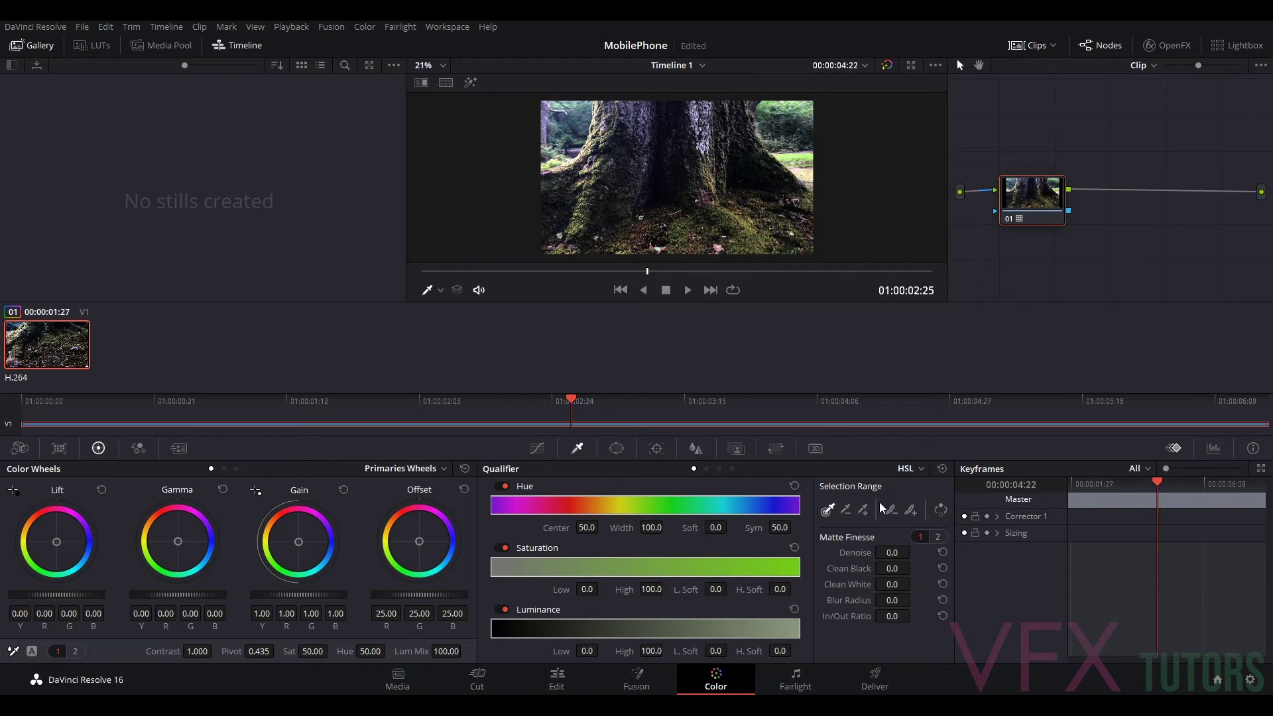
{"action": "key", "text": "space"}
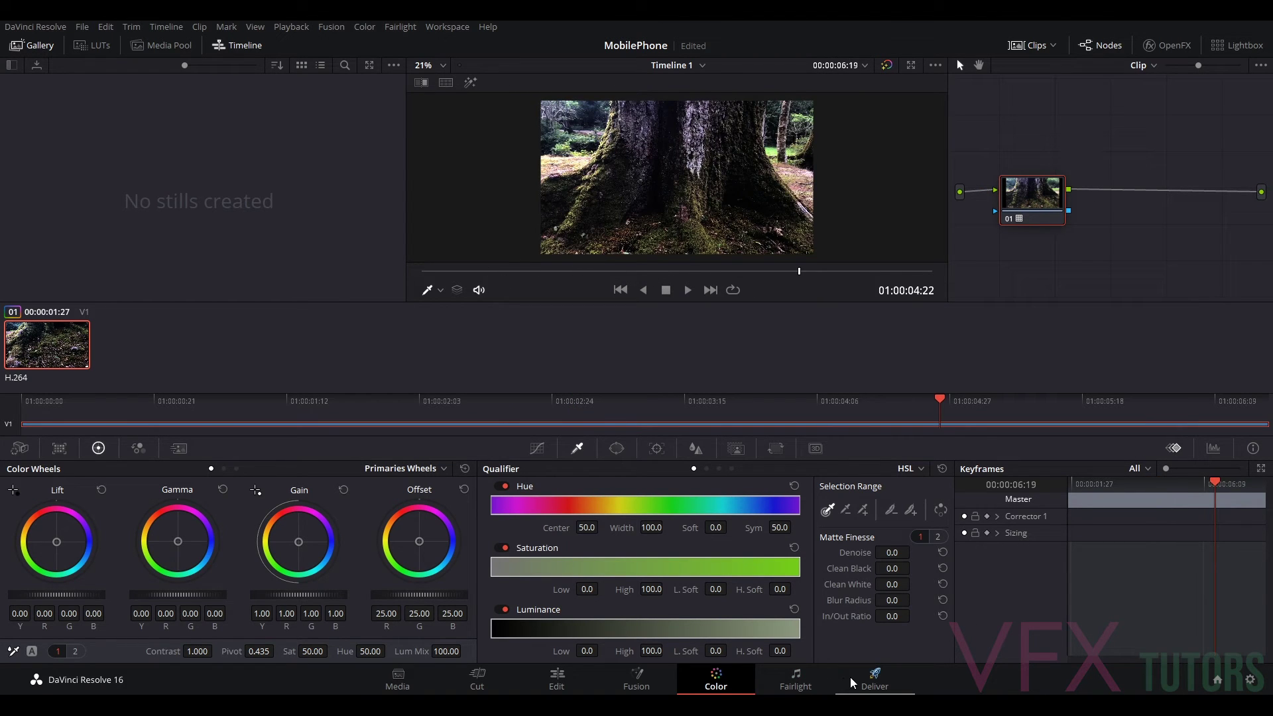
Step: Open the Deliver page and set the render filename to "MobilePhone_BG01_V001.", including the trailing period
{"action": "left_click", "coordinate": [885, 685]}
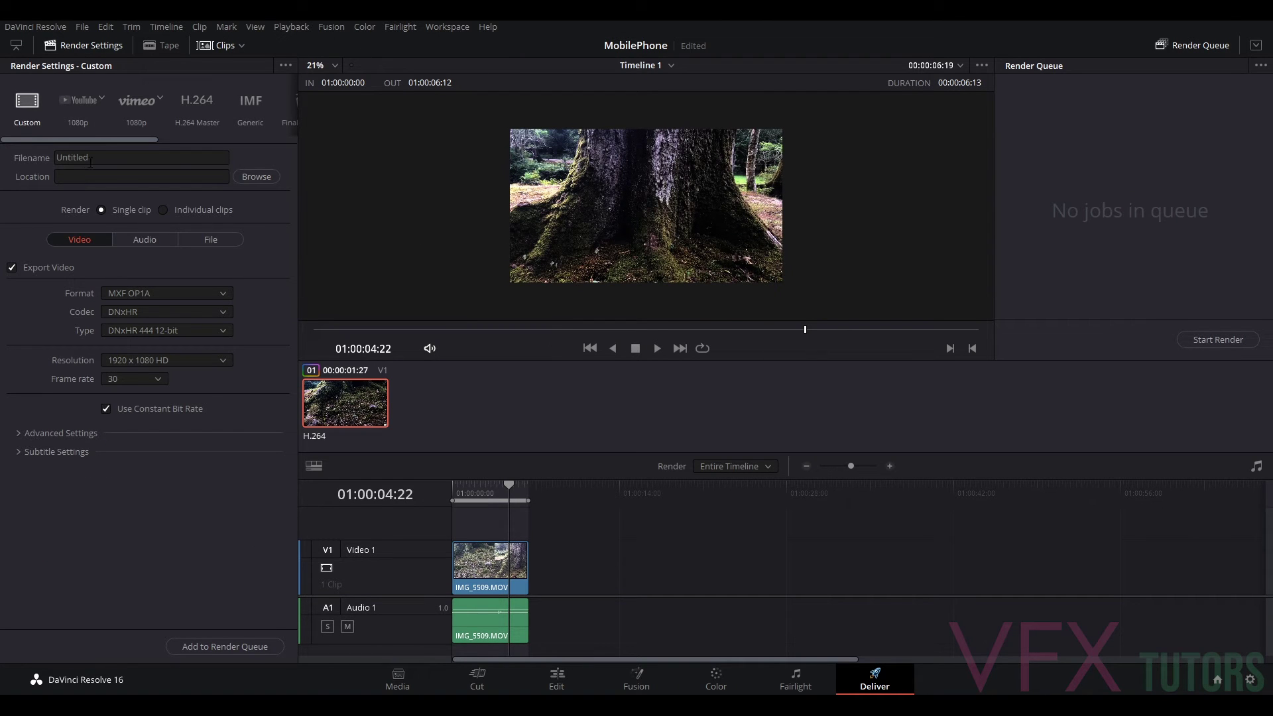
{"action": "double_click", "coordinate": [69, 158]}
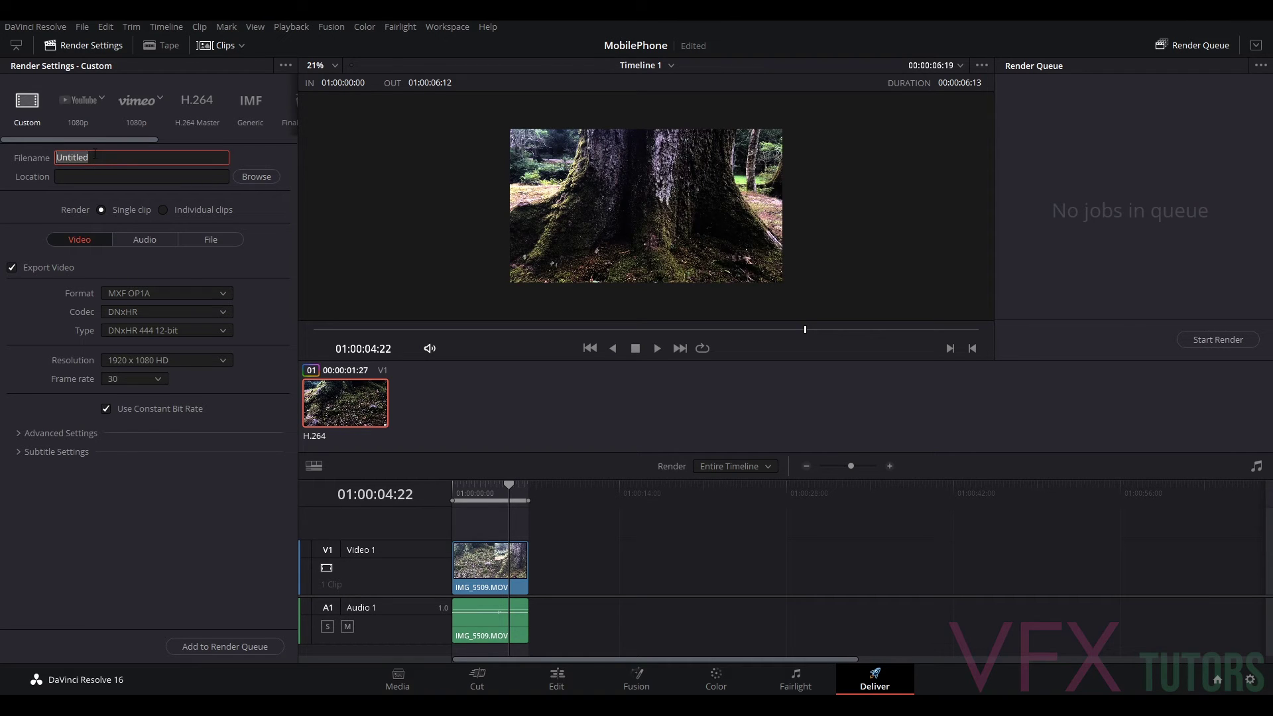
{"action": "type", "text": "MobilePhone_BG01_V001"}
Step: Set the render's video format to EXR, looking through the other available formats as well
{"action": "left_click", "coordinate": [147, 296]}
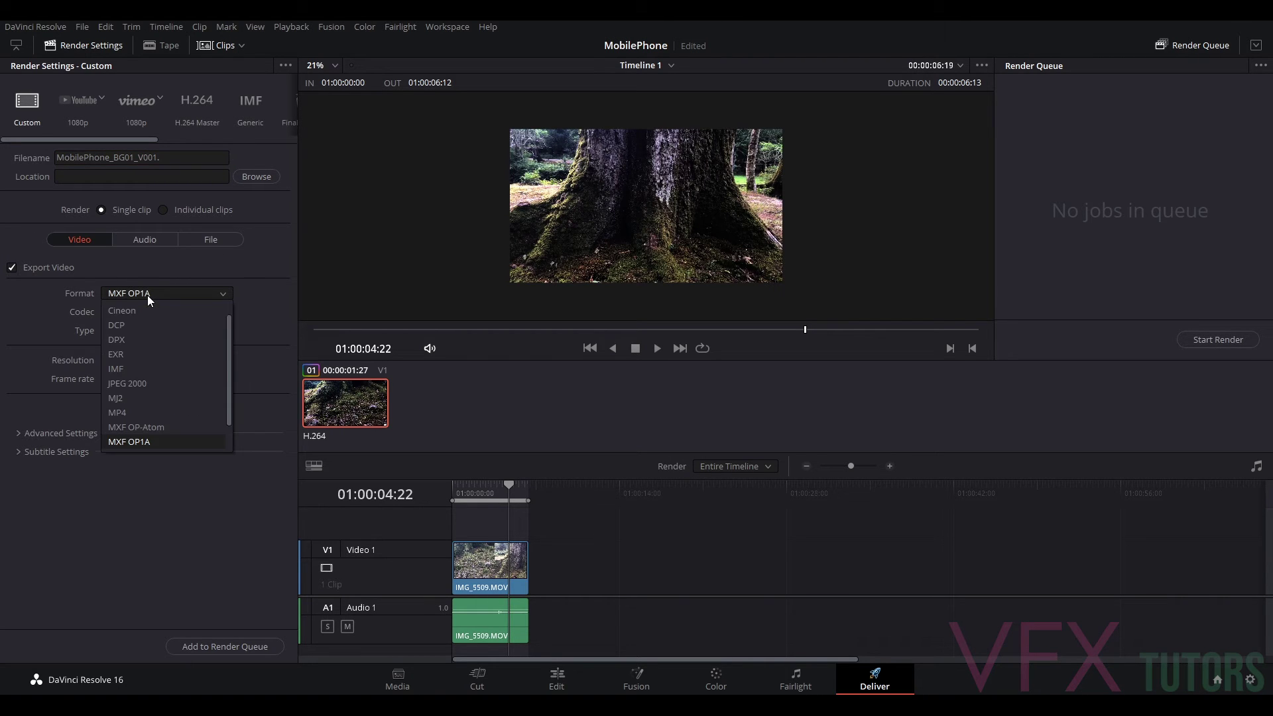
{"action": "left_click", "coordinate": [127, 354]}
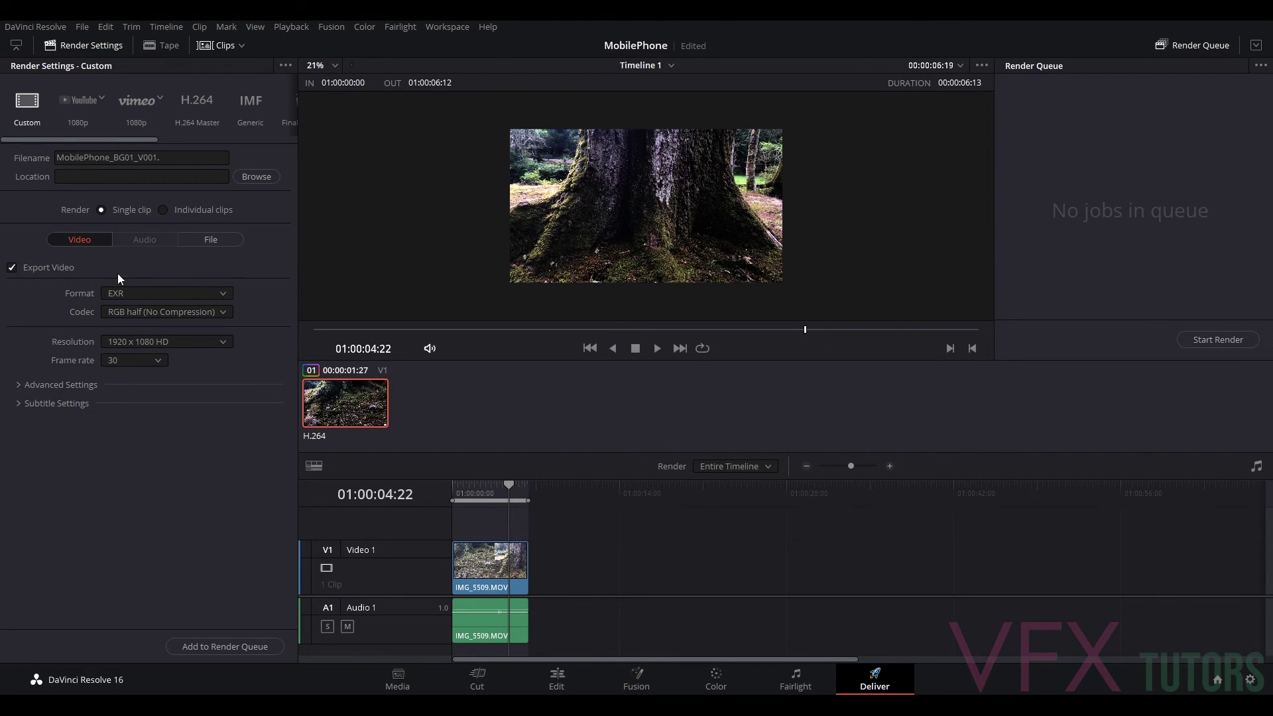
{"action": "left_click", "coordinate": [160, 292]}
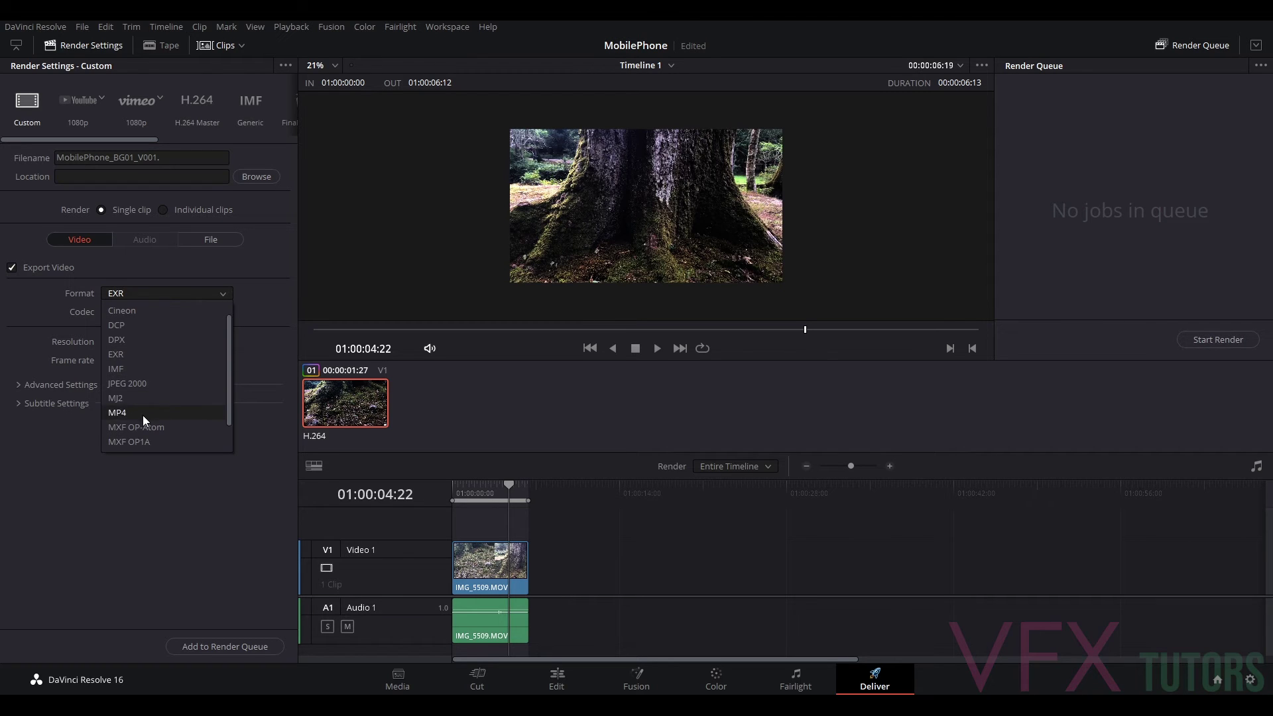
{"action": "scroll", "coordinate": [153, 324], "scroll_direction": "up", "scroll_amount": 1}
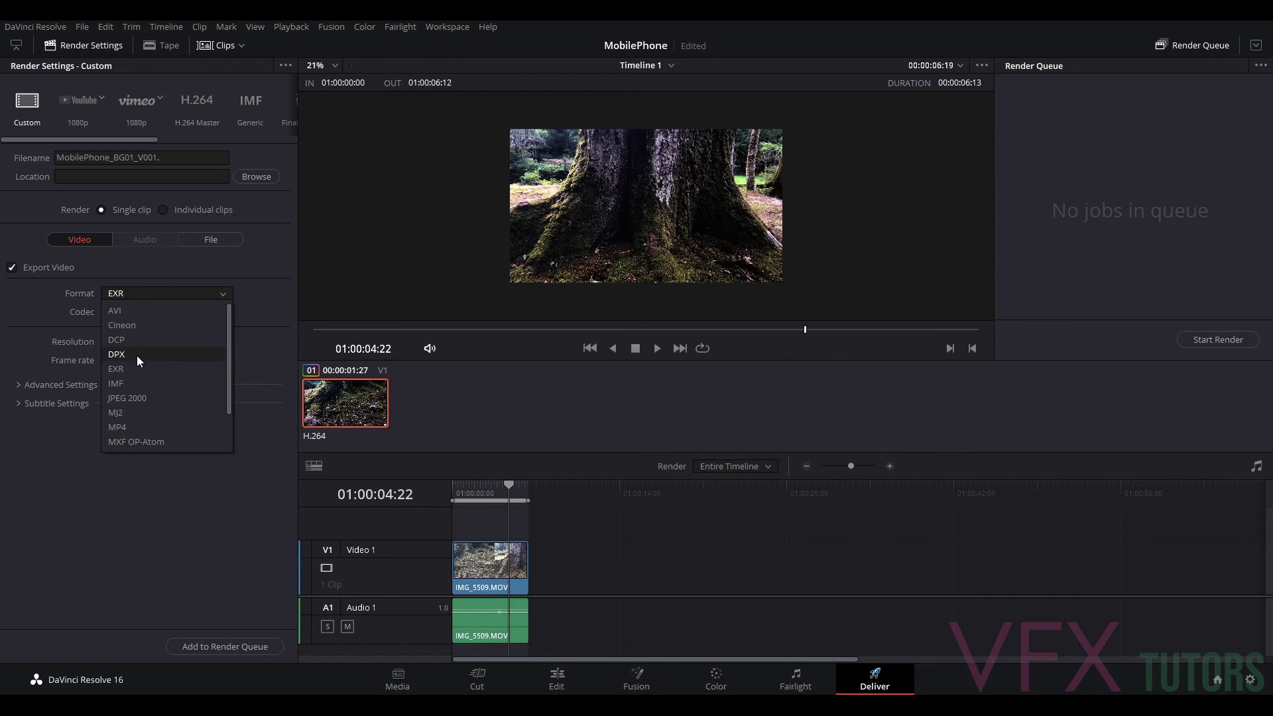
{"action": "scroll", "coordinate": [133, 415], "scroll_direction": "down", "scroll_amount": 3}
{"action": "scroll", "coordinate": [137, 349], "scroll_direction": "up", "scroll_amount": 3}
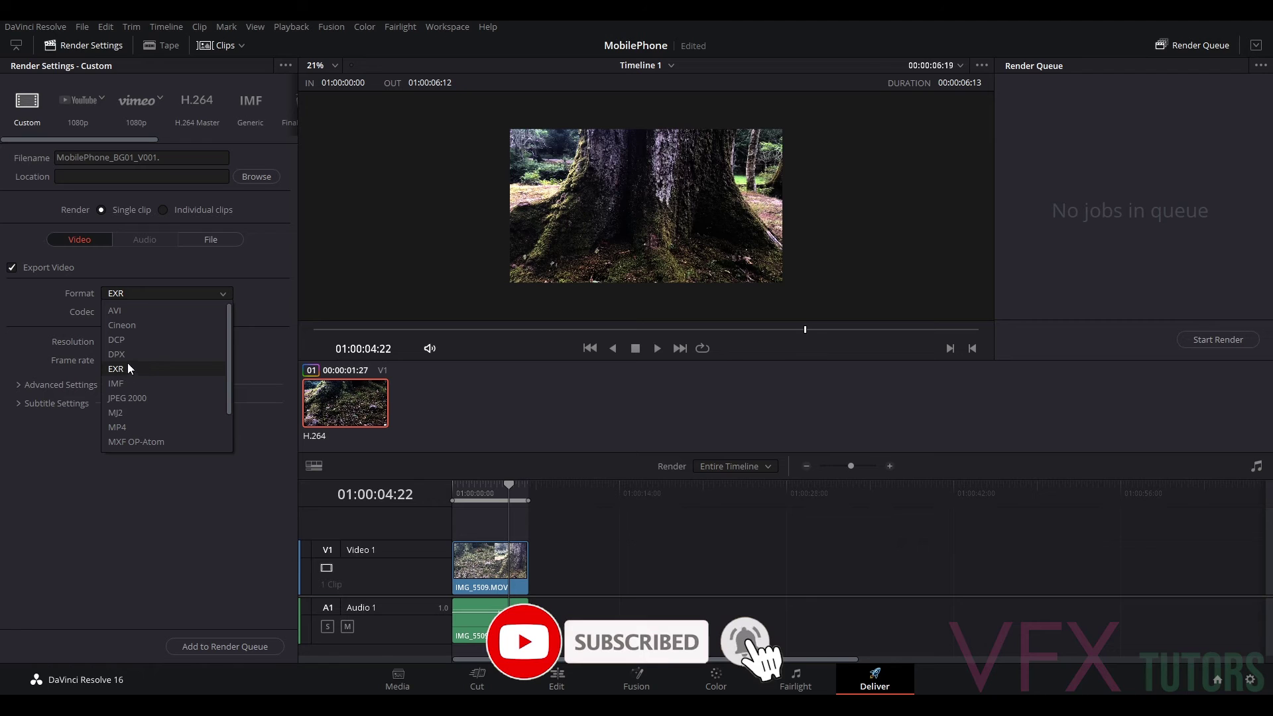
{"action": "left_click", "coordinate": [118, 369]}
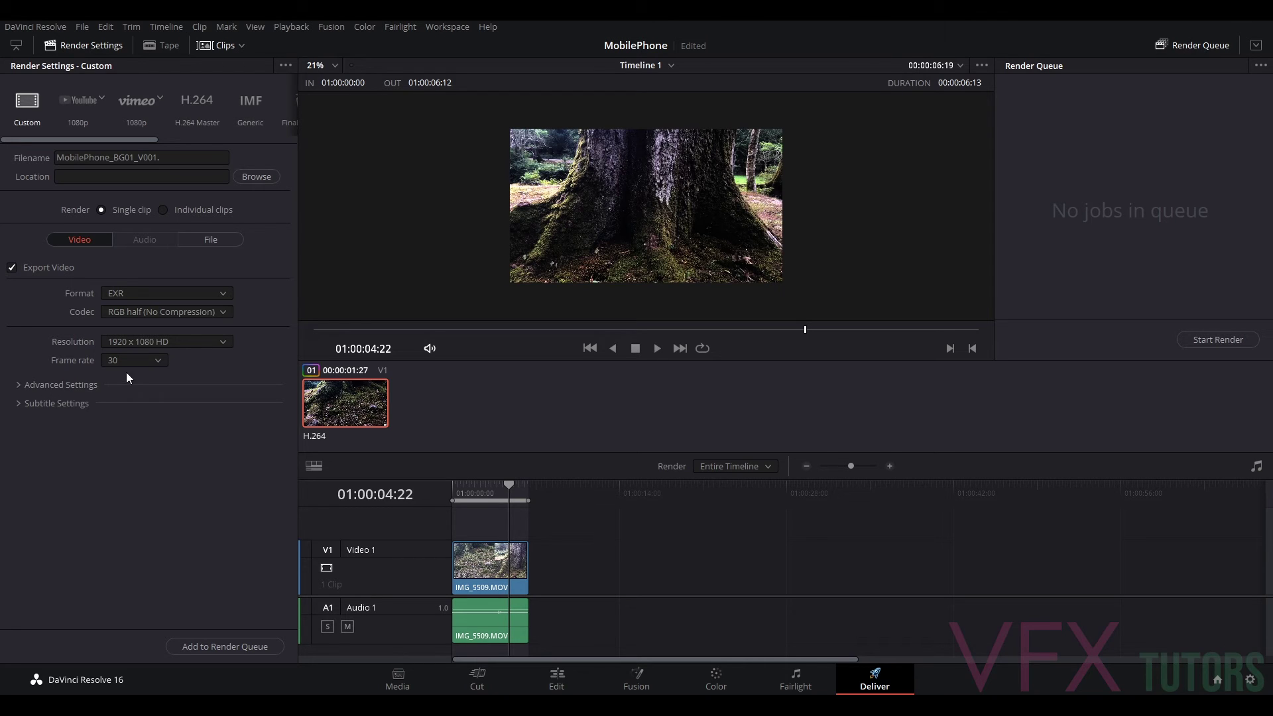
Step: Expand the render's advanced settings and set the Color Space Tag to ACES (AP1)
{"action": "left_click", "coordinate": [28, 388]}
{"action": "scroll", "coordinate": [106, 375], "scroll_direction": "down", "scroll_amount": 3}
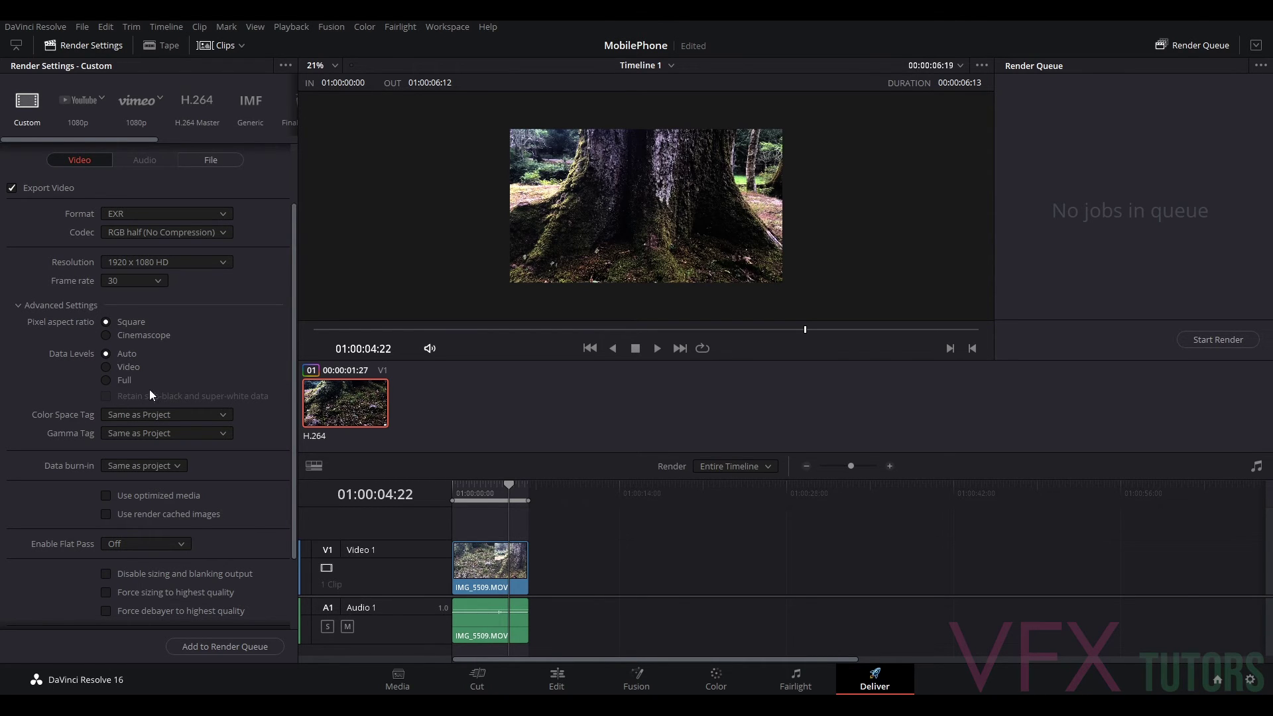
{"action": "scroll", "coordinate": [100, 408], "scroll_direction": "down", "scroll_amount": 1}
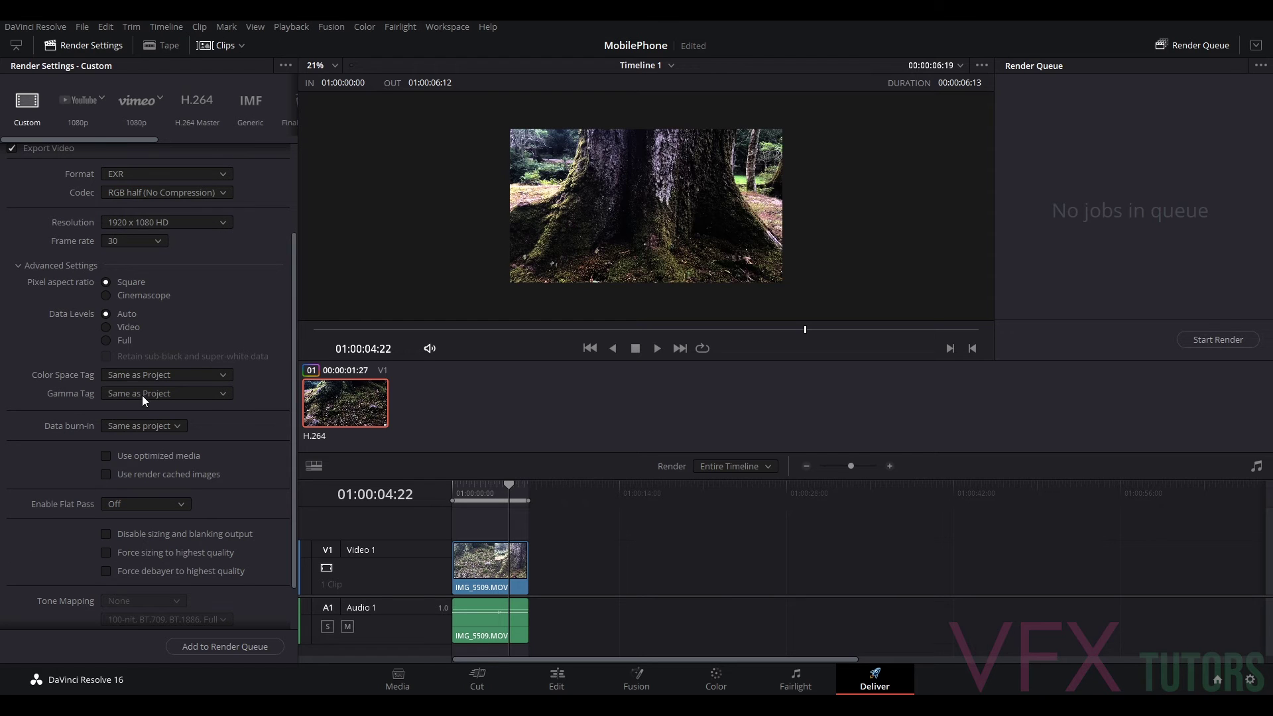
{"action": "left_click", "coordinate": [177, 375]}
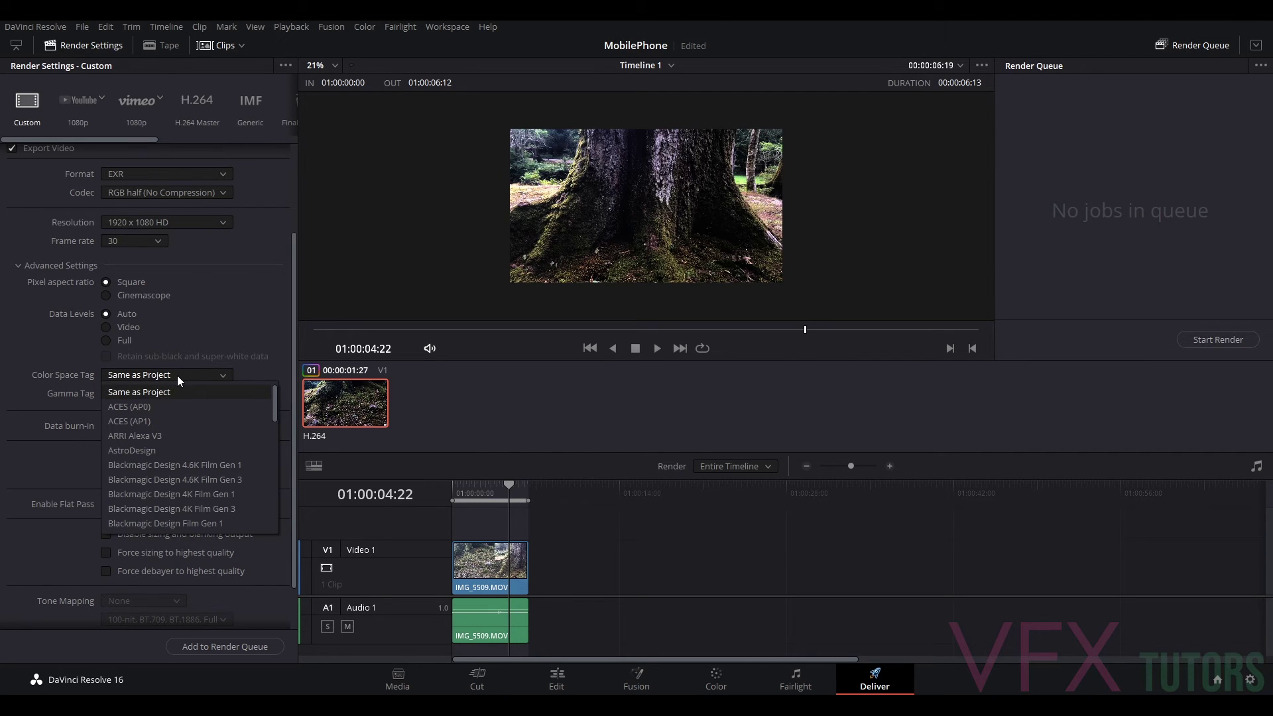
{"action": "left_click", "coordinate": [137, 421]}
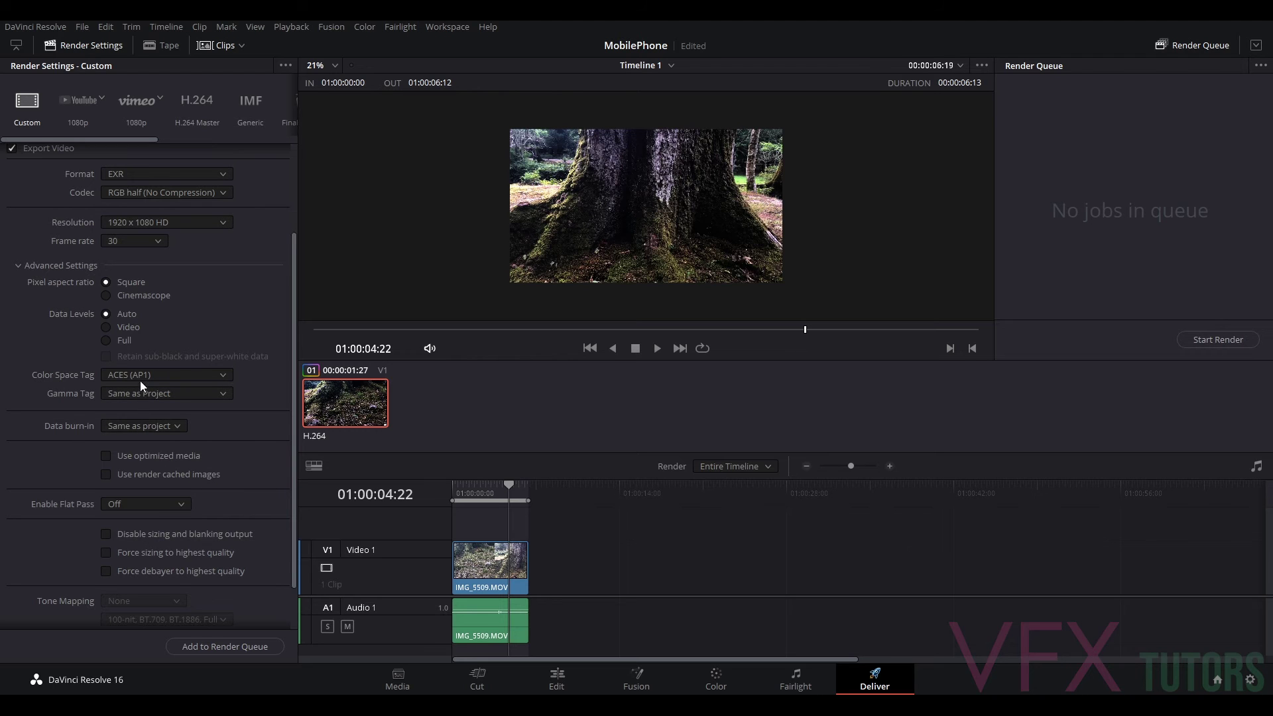
{"action": "left_click", "coordinate": [142, 378]}
{"action": "left_click", "coordinate": [142, 420]}
{"action": "left_click", "coordinate": [153, 375]}
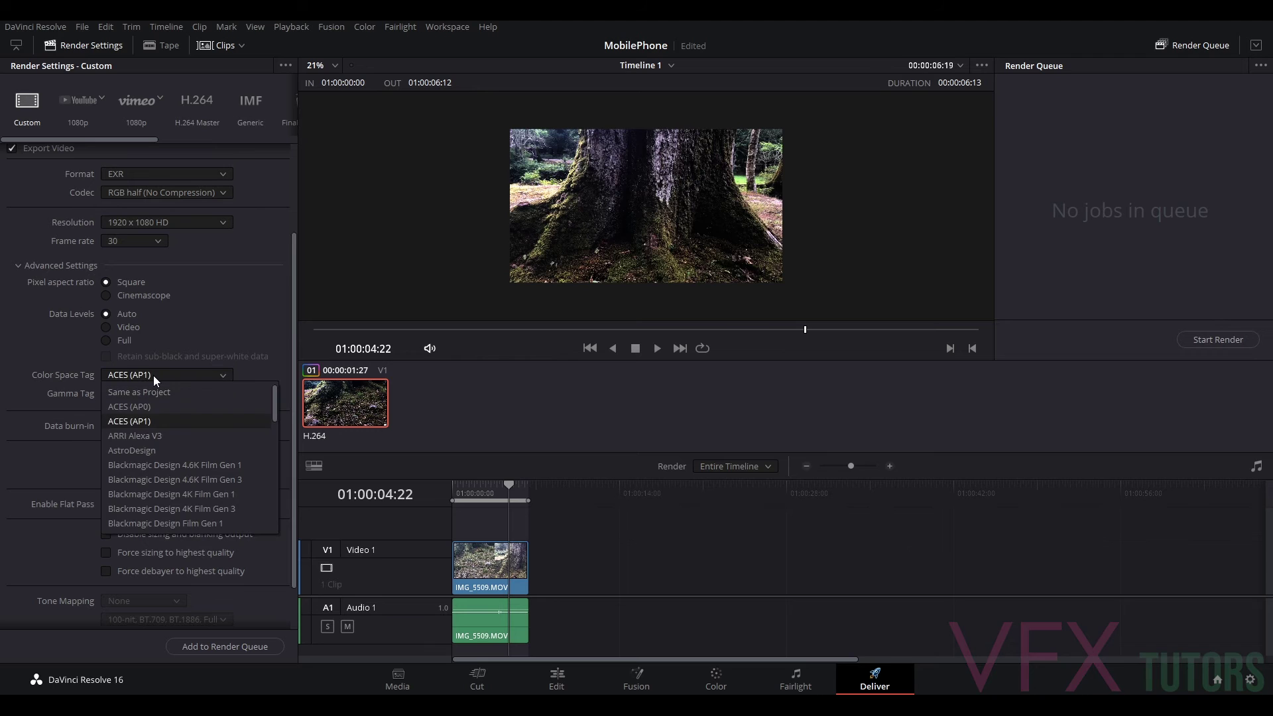
{"action": "left_click", "coordinate": [137, 419]}
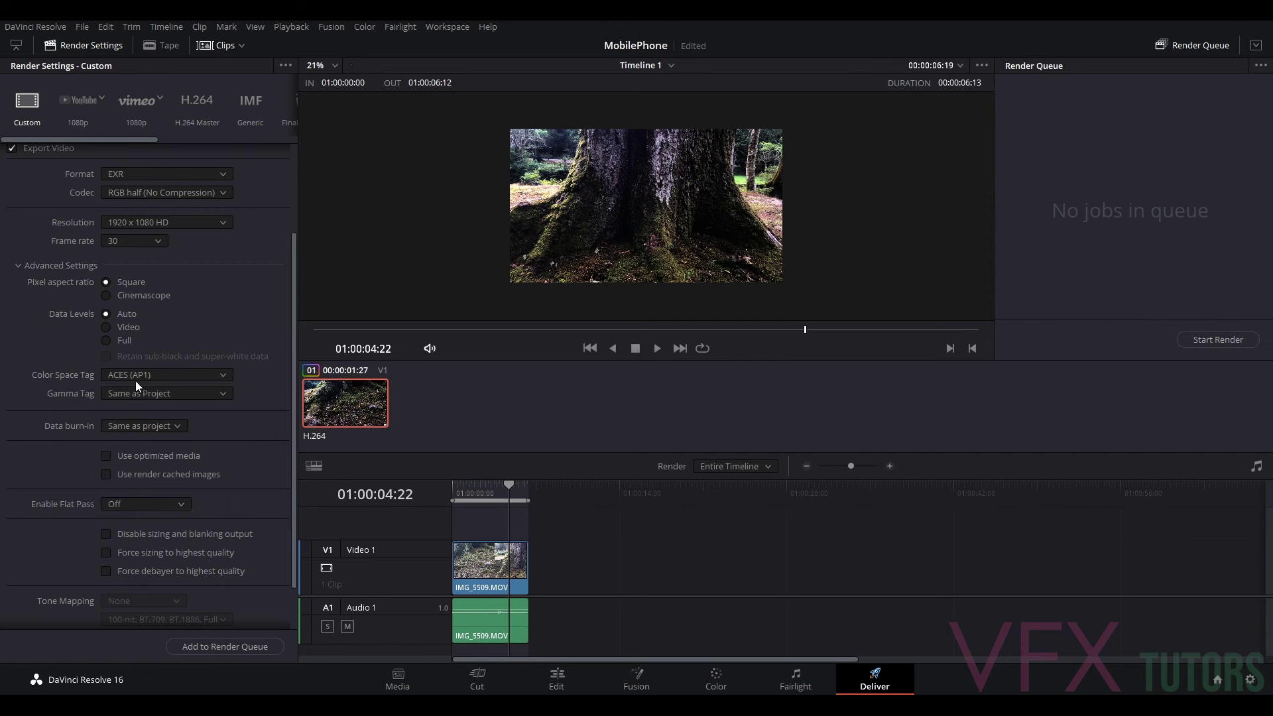
Step: Set the render's Gamma Tag to Linear
{"action": "left_click", "coordinate": [119, 393]}
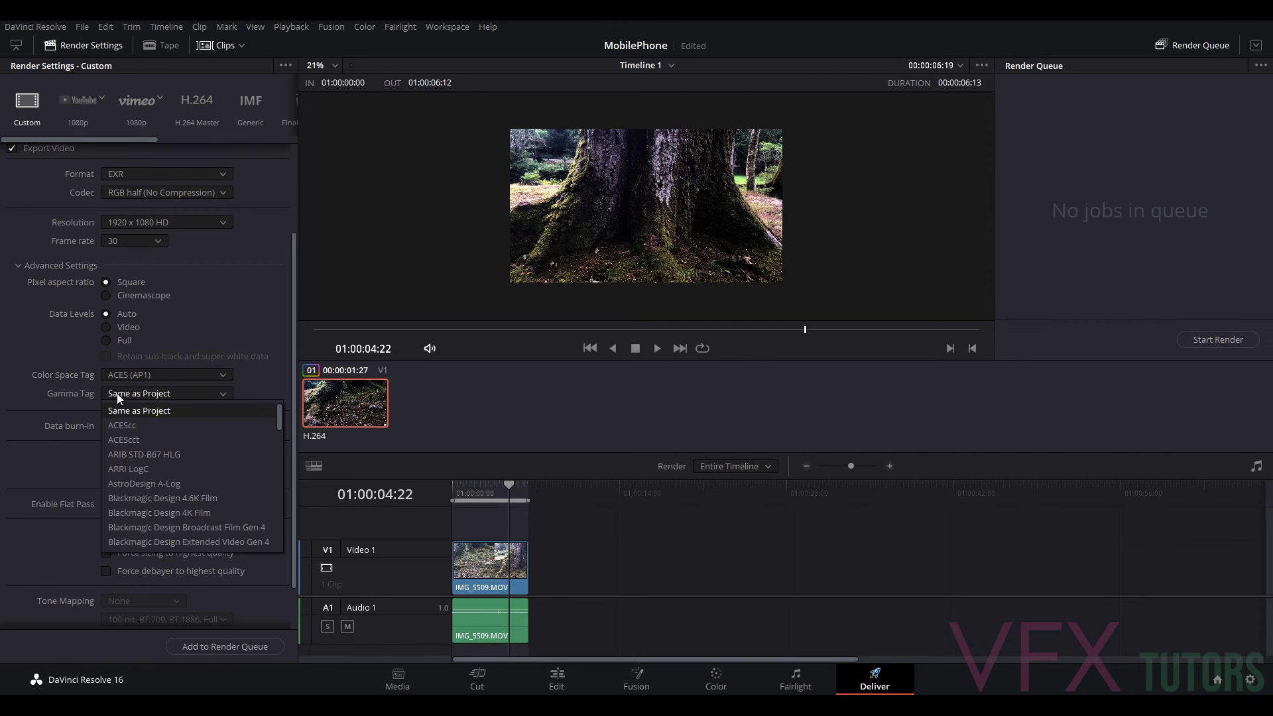
{"action": "scroll", "coordinate": [199, 464], "scroll_direction": "down", "scroll_amount": 2}
{"action": "scroll", "coordinate": [214, 487], "scroll_direction": "down", "scroll_amount": 7}
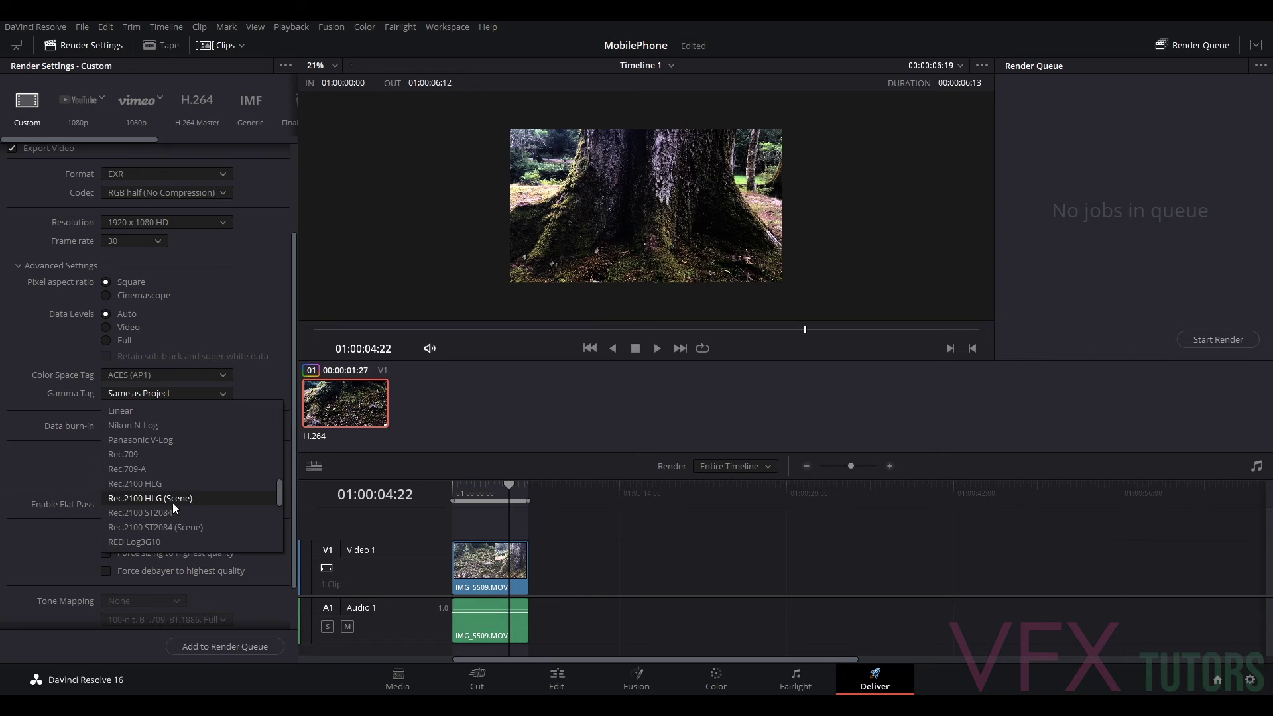
{"action": "scroll", "coordinate": [139, 443], "scroll_direction": "up", "scroll_amount": 3}
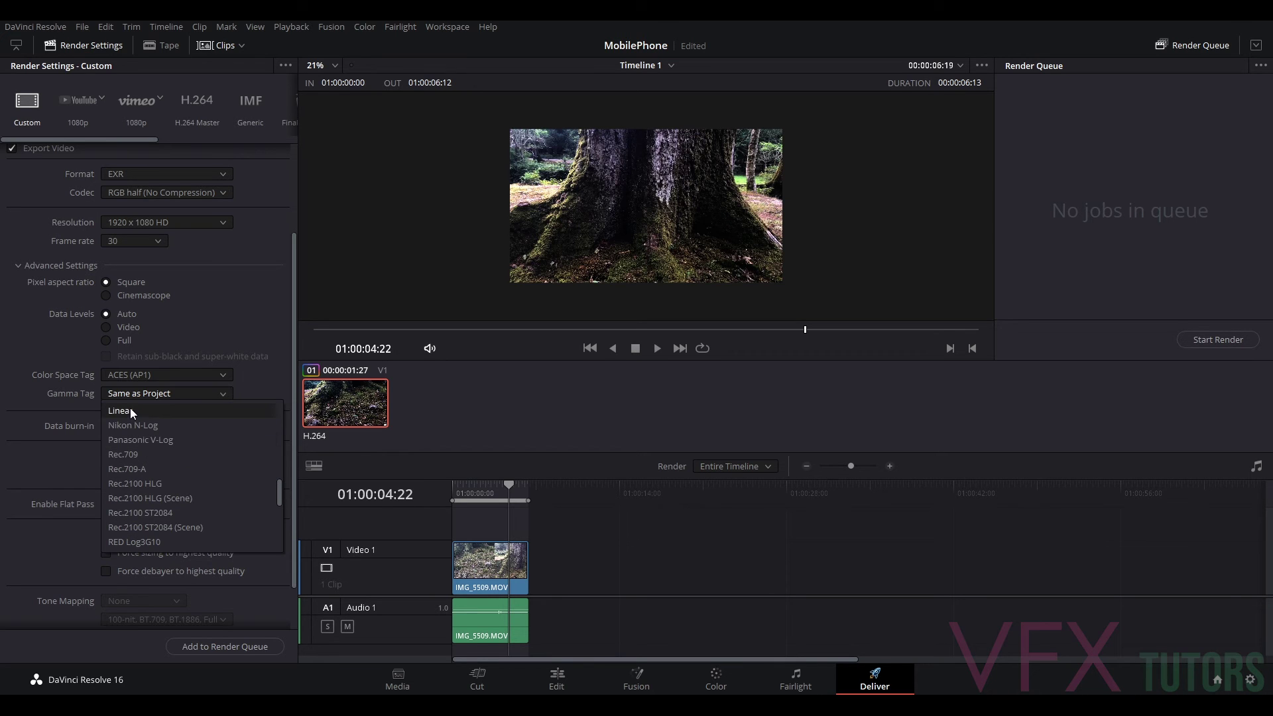
{"action": "left_click", "coordinate": [130, 410]}
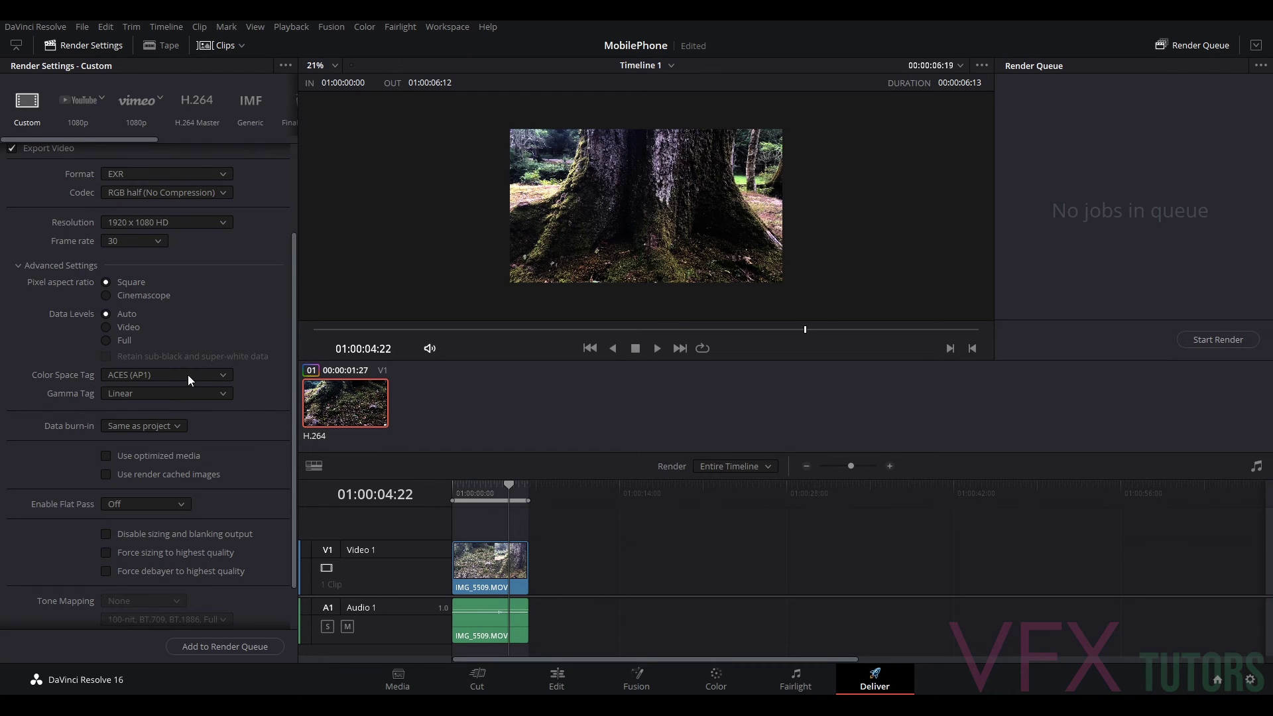
Step: Enable disabling of sizing and blanking output, highest-quality sizing and highest-quality debayer, expand the subtitle settings, and review the video settings
{"action": "scroll", "coordinate": [267, 479], "scroll_direction": "down", "scroll_amount": 2}
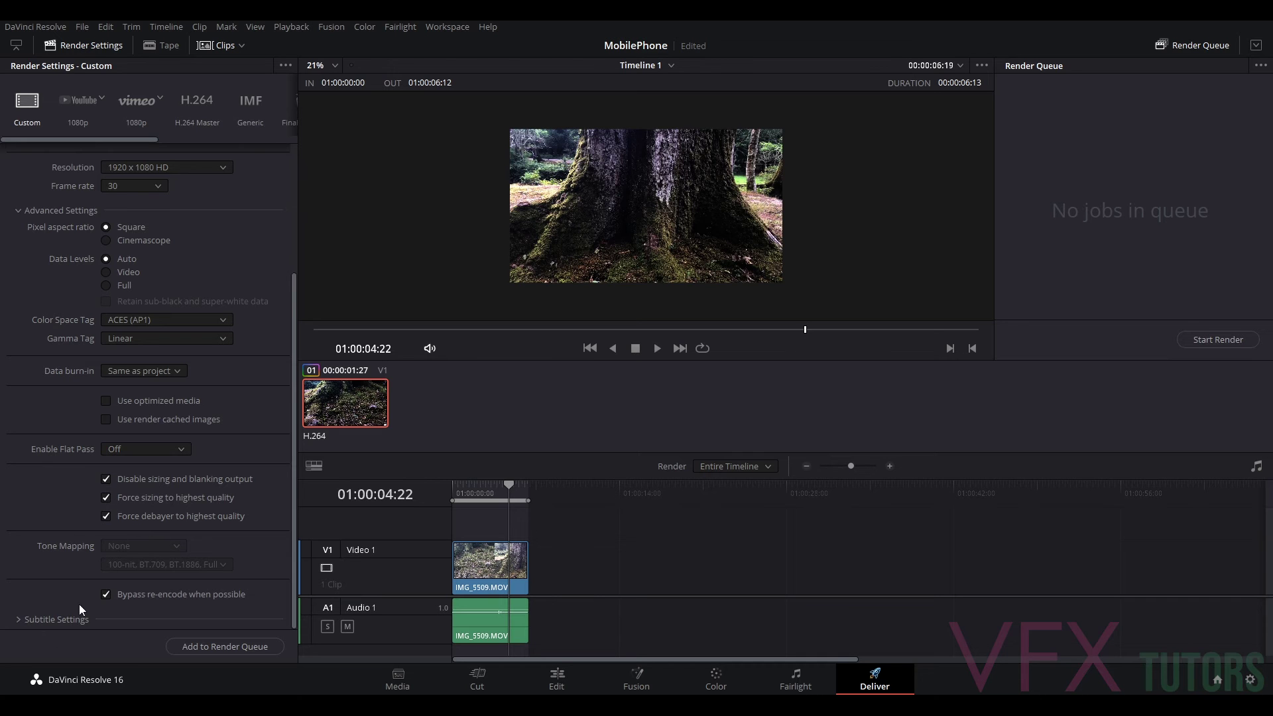
{"action": "left_click", "coordinate": [19, 616]}
{"action": "scroll", "coordinate": [45, 570], "scroll_direction": "up", "scroll_amount": 5}
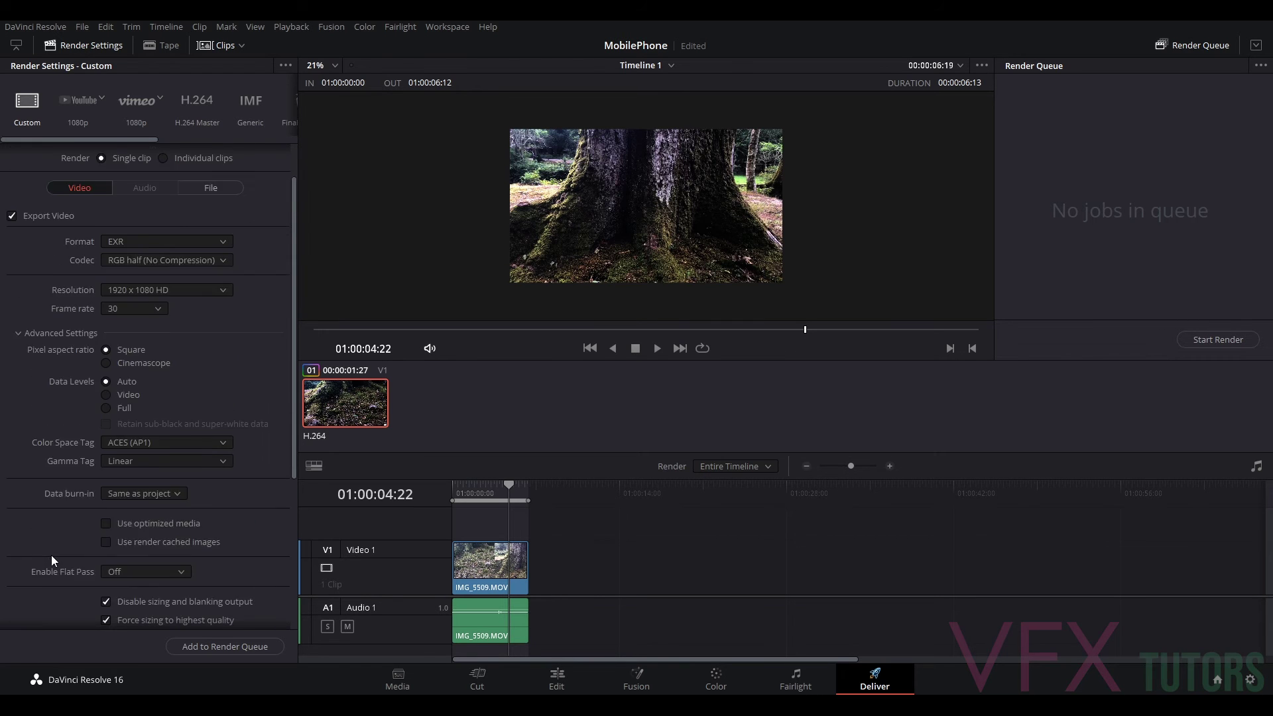
{"action": "scroll", "coordinate": [38, 424], "scroll_direction": "up", "scroll_amount": 3}
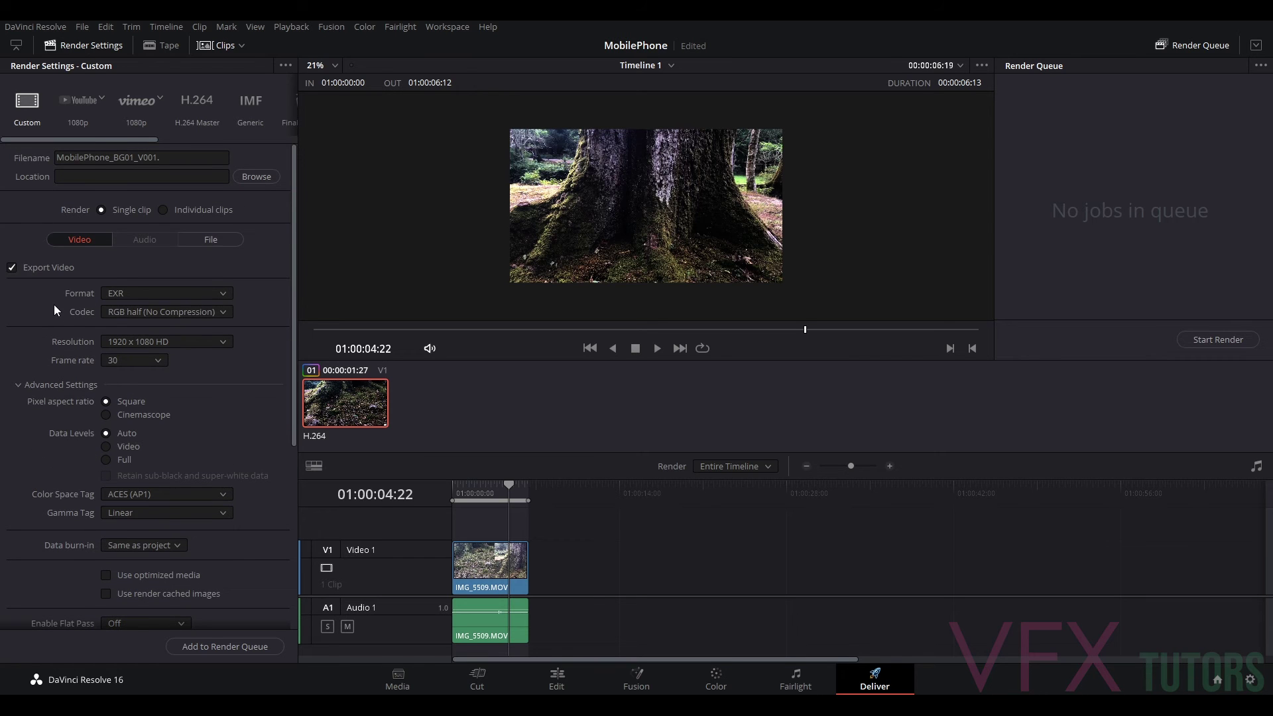
{"action": "scroll", "coordinate": [146, 508], "scroll_direction": "down", "scroll_amount": 5}
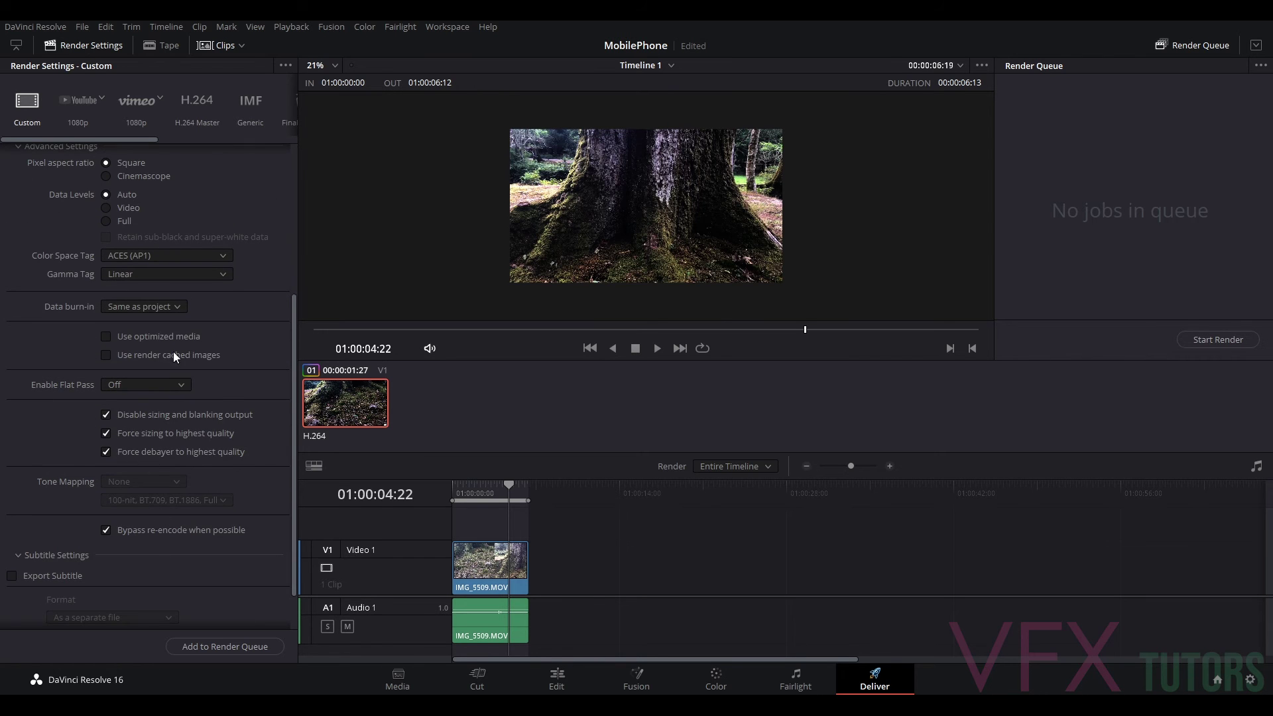
{"action": "scroll", "coordinate": [150, 432], "scroll_direction": "up", "scroll_amount": 3}
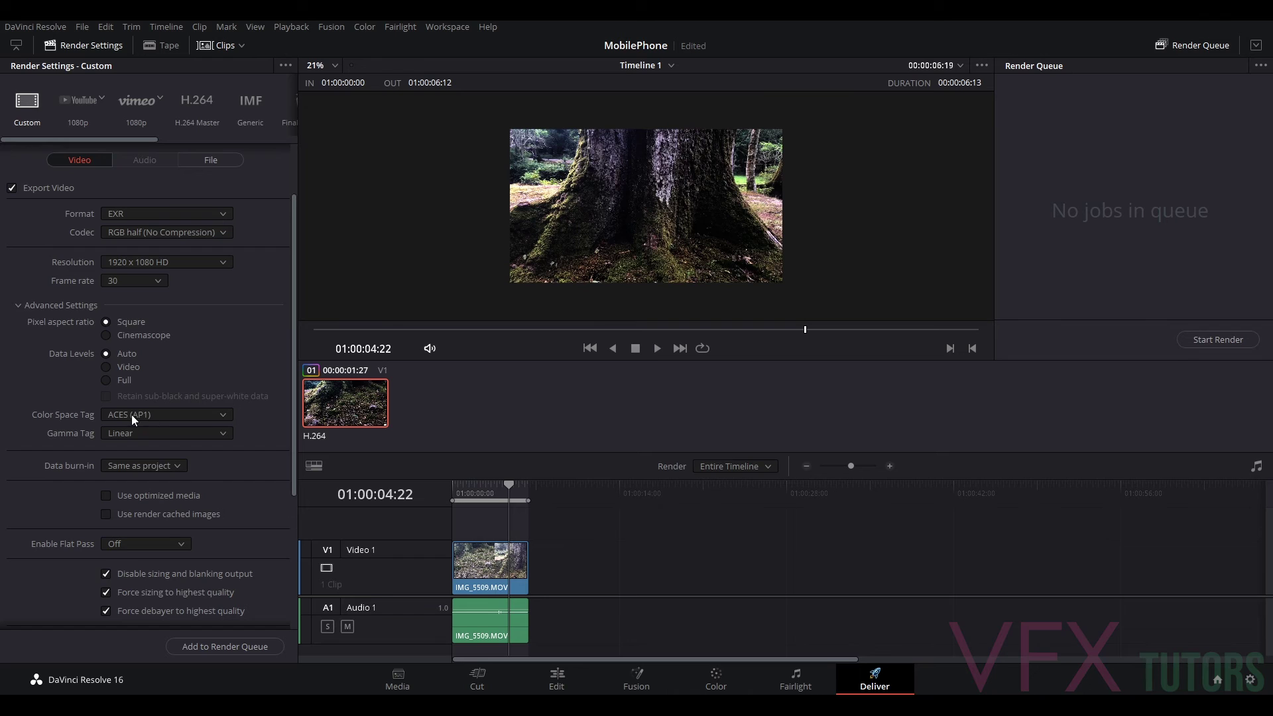
Step: In the render's file settings, use 4 digits in the filename and make each clip start at frame 1001
{"action": "scroll", "coordinate": [186, 346], "scroll_direction": "up", "scroll_amount": 1}
{"action": "left_click", "coordinate": [216, 197]}
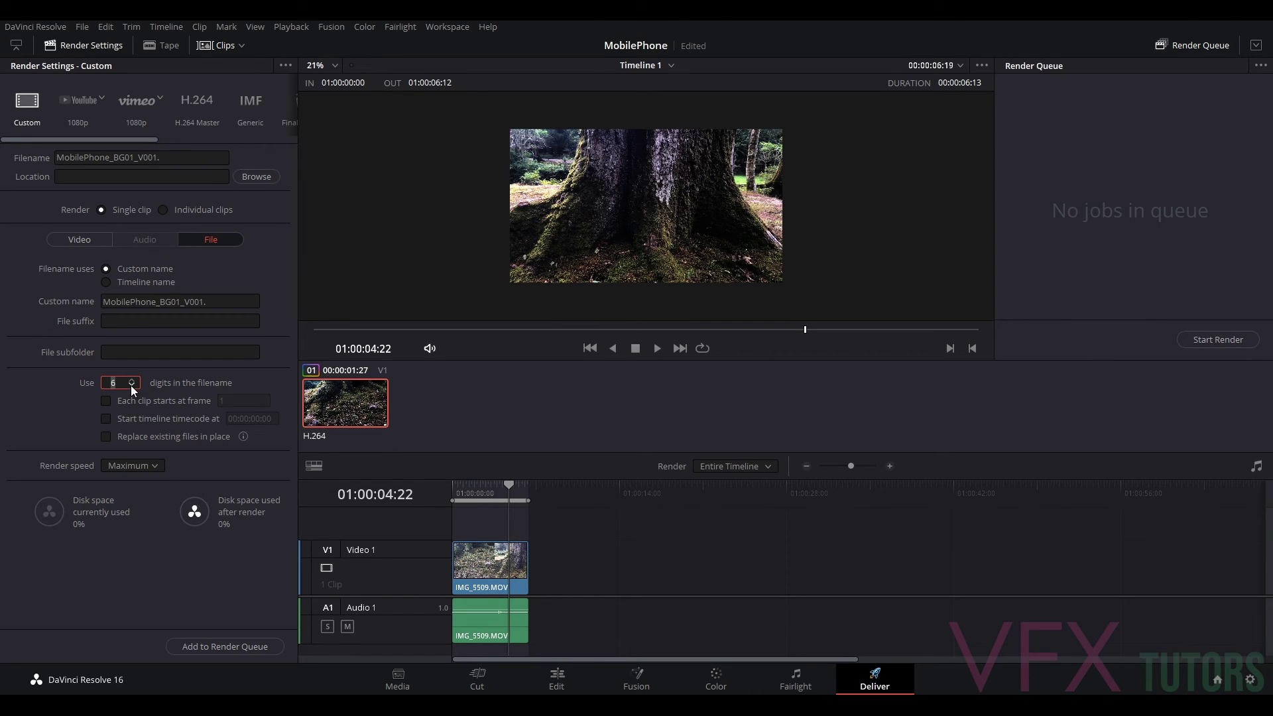
{"action": "left_click", "coordinate": [106, 401]}
{"action": "left_click_drag", "start_coordinate": [252, 398], "coordinate": [195, 398]}
{"action": "left_click", "coordinate": [238, 402]}
{"action": "double_click", "coordinate": [225, 401]}
Step: Browse for the render location and open the folder G:\VFXtutors\Matchmove\MM031\MobilePhone
{"action": "left_click", "coordinate": [252, 175]}
{"action": "left_click", "coordinate": [53, 331]}
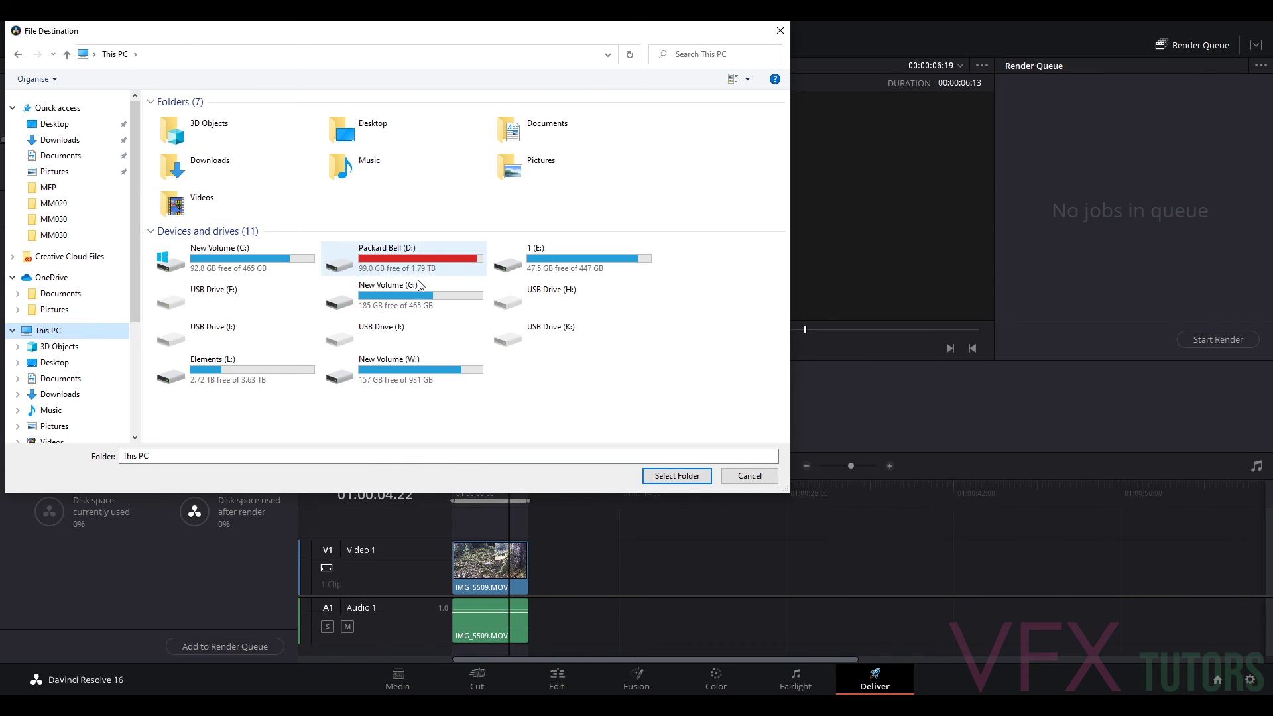
{"action": "left_click", "coordinate": [426, 299]}
{"action": "double_click", "coordinate": [425, 295]}
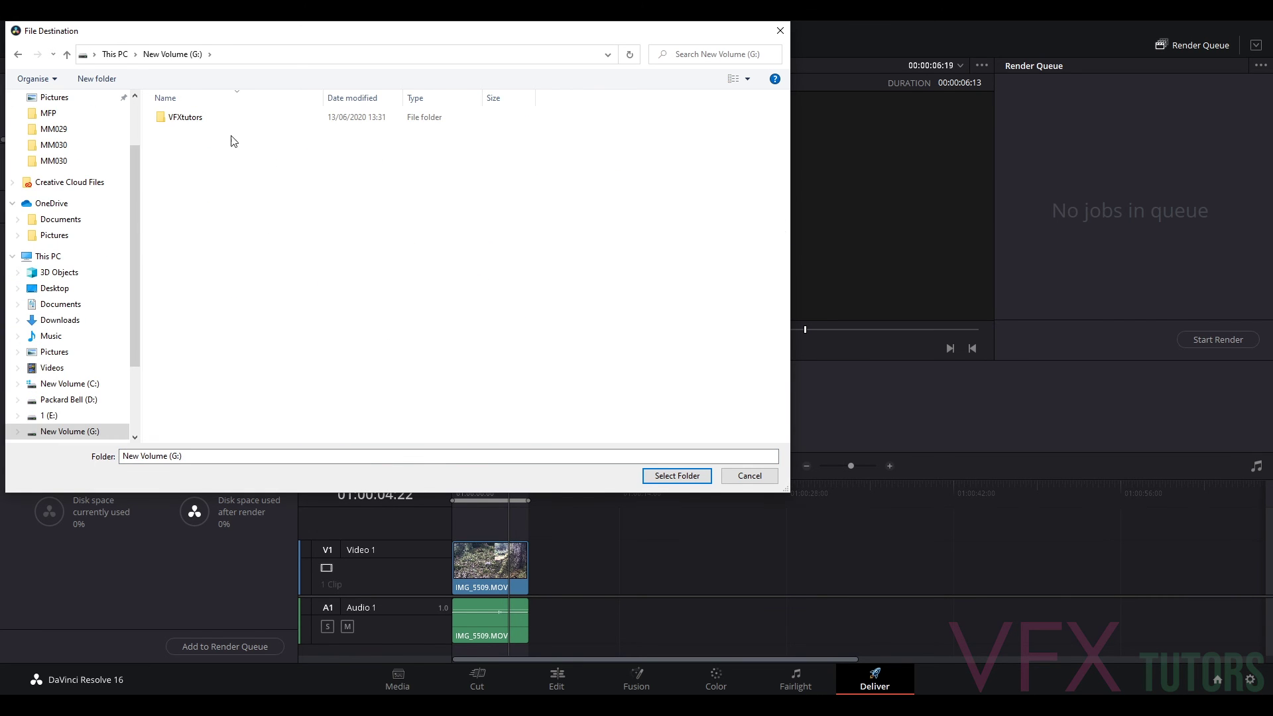
{"action": "double_click", "coordinate": [193, 118]}
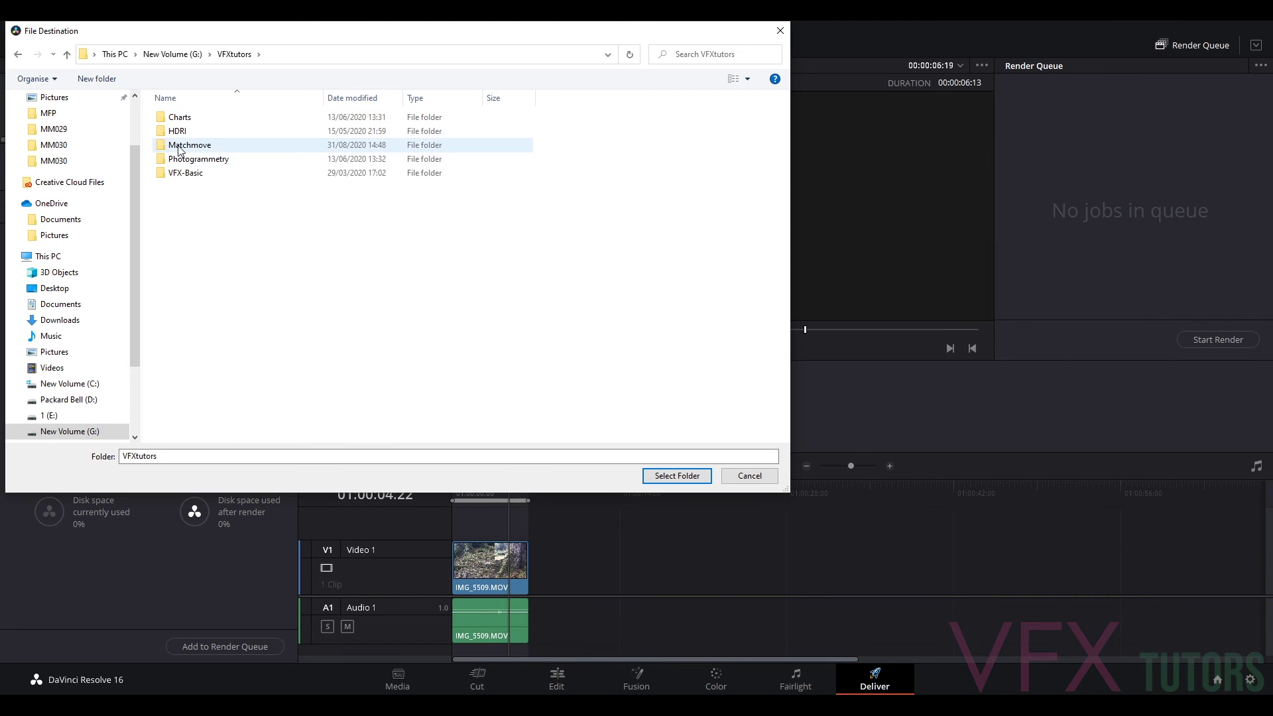
{"action": "double_click", "coordinate": [199, 145]}
{"action": "double_click", "coordinate": [184, 409]}
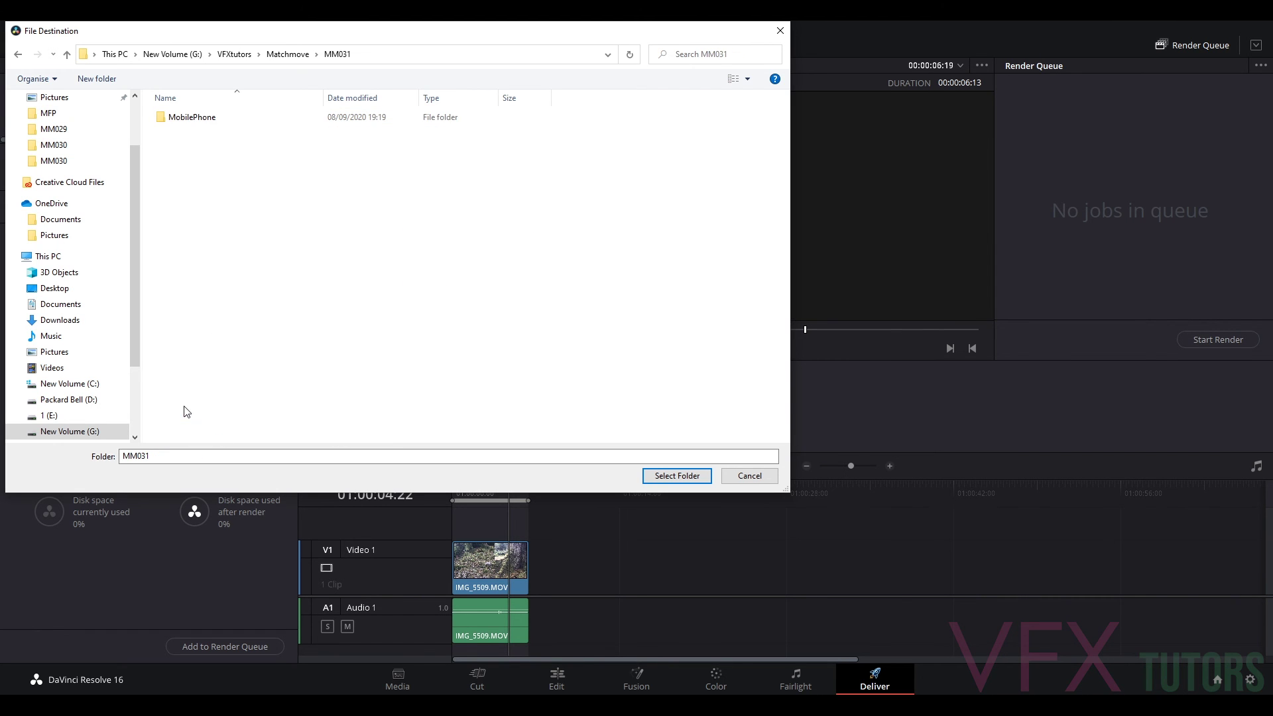
{"action": "left_click", "coordinate": [186, 124]}
{"action": "double_click", "coordinate": [185, 124]}
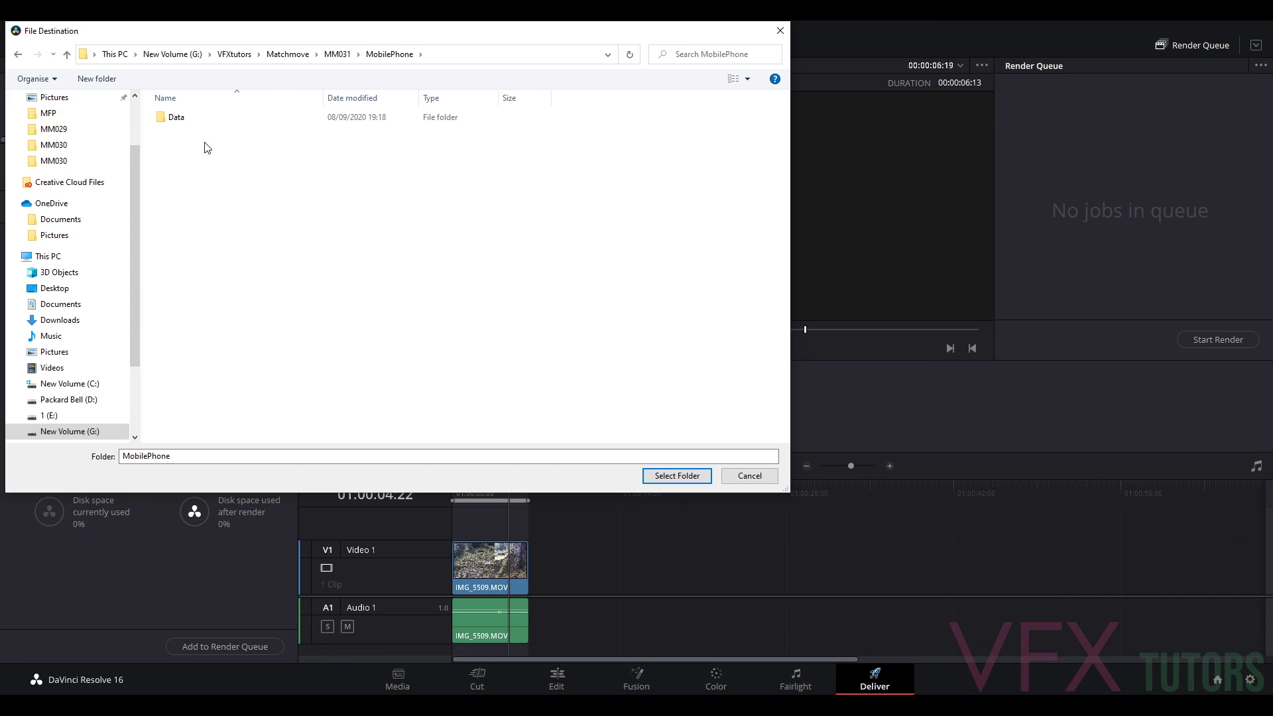
Step: Create a folder named "Plate" inside MobilePhone and choose it as the render location
{"action": "right_click", "coordinate": [204, 143]}
{"action": "mouse_move", "coordinate": [165, 285]}
{"action": "left_click", "coordinate": [228, 285]}
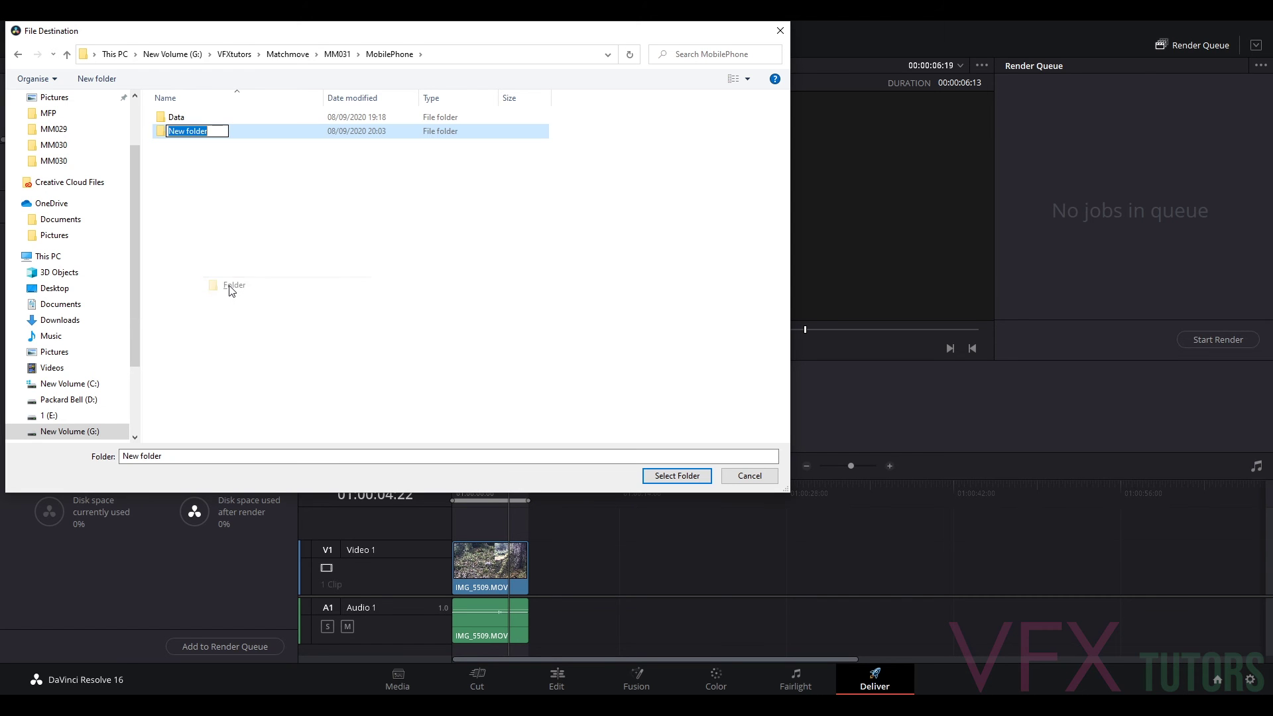
{"action": "type", "text": "Plate"}
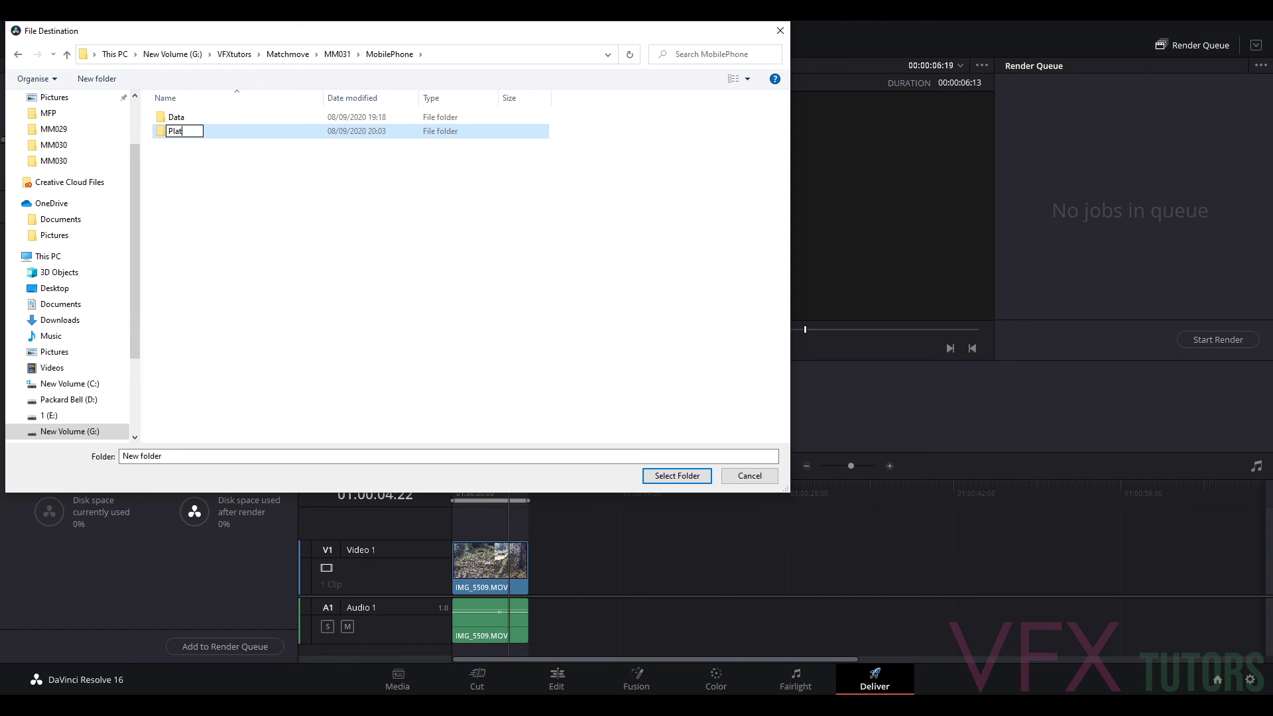
{"action": "key", "text": "Return"}
{"action": "double_click", "coordinate": [177, 132]}
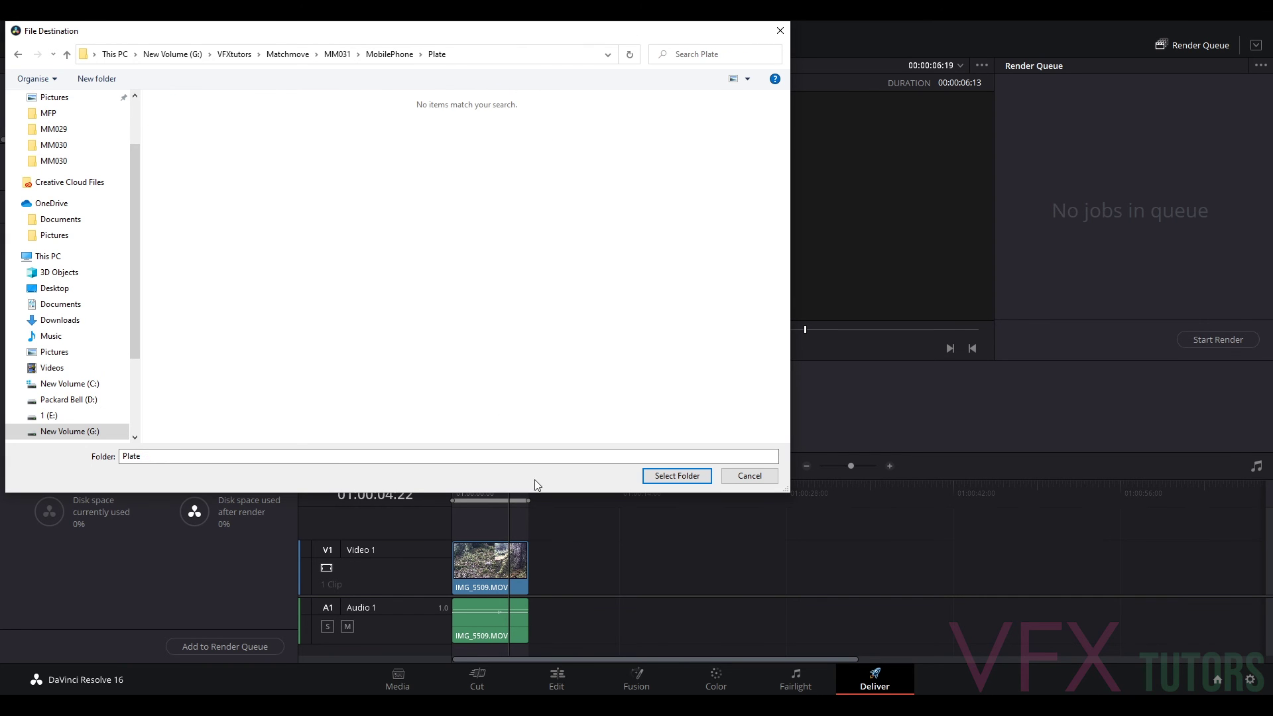
{"action": "left_click", "coordinate": [673, 476]}
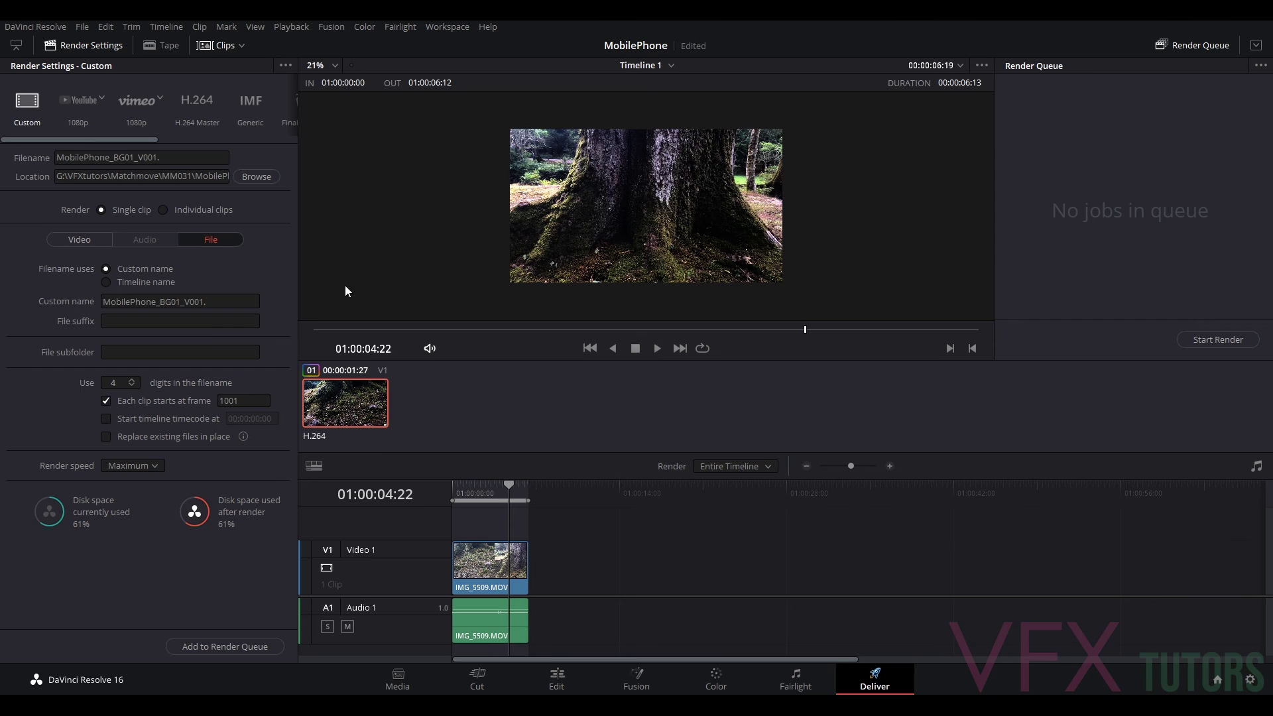
Step: Recheck the video and file render settings, add the EXR job to the render queue and start the render
{"action": "left_click", "coordinate": [75, 240]}
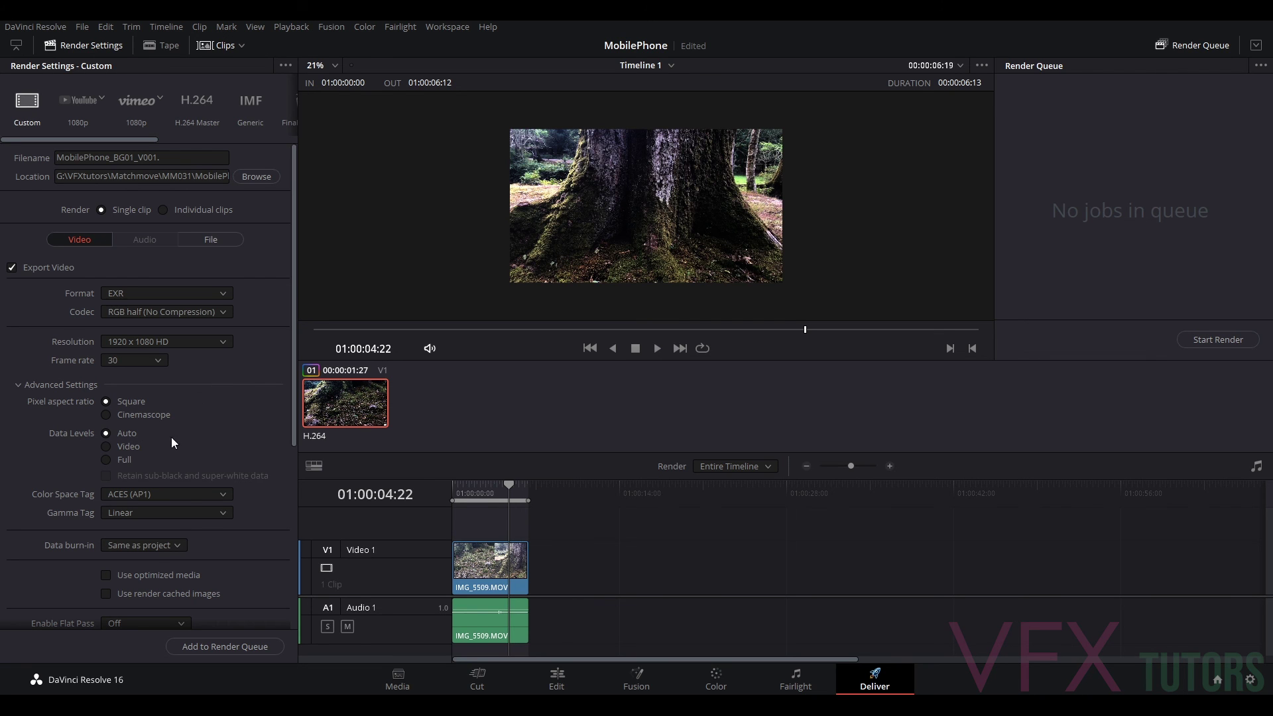
{"action": "scroll", "coordinate": [191, 412], "scroll_direction": "down", "scroll_amount": 1}
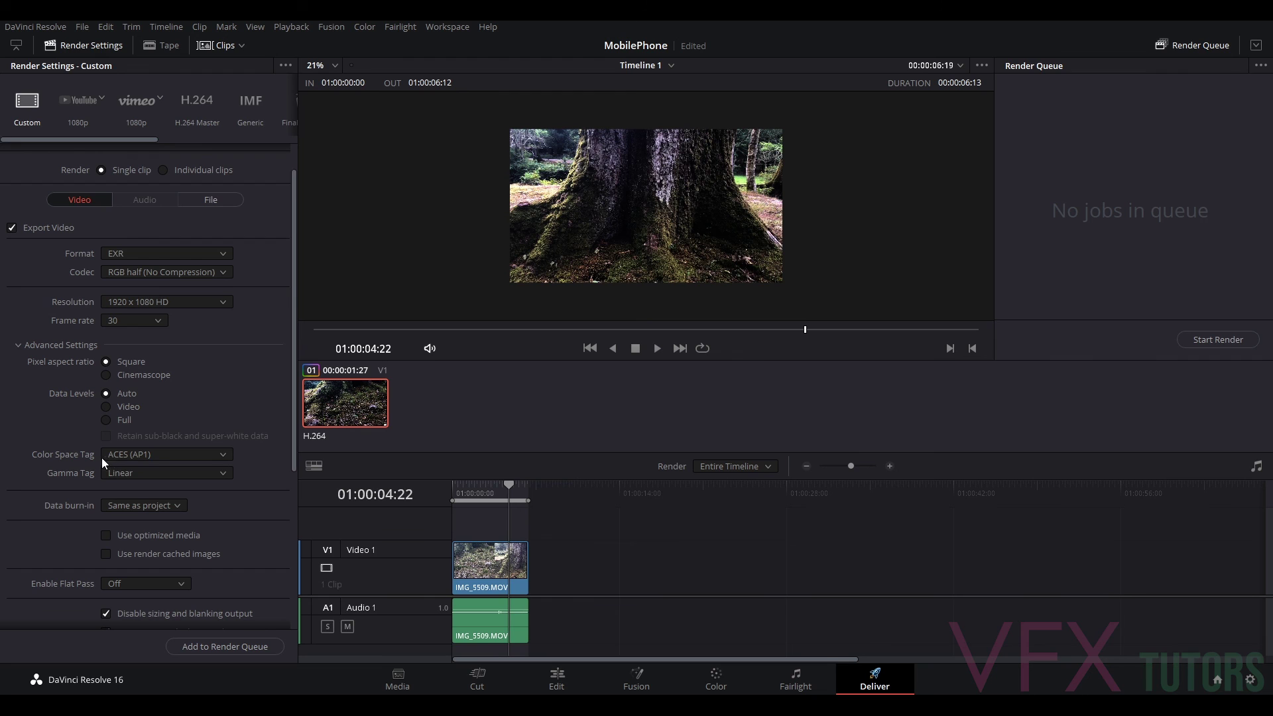
{"action": "scroll", "coordinate": [179, 494], "scroll_direction": "down", "scroll_amount": 2}
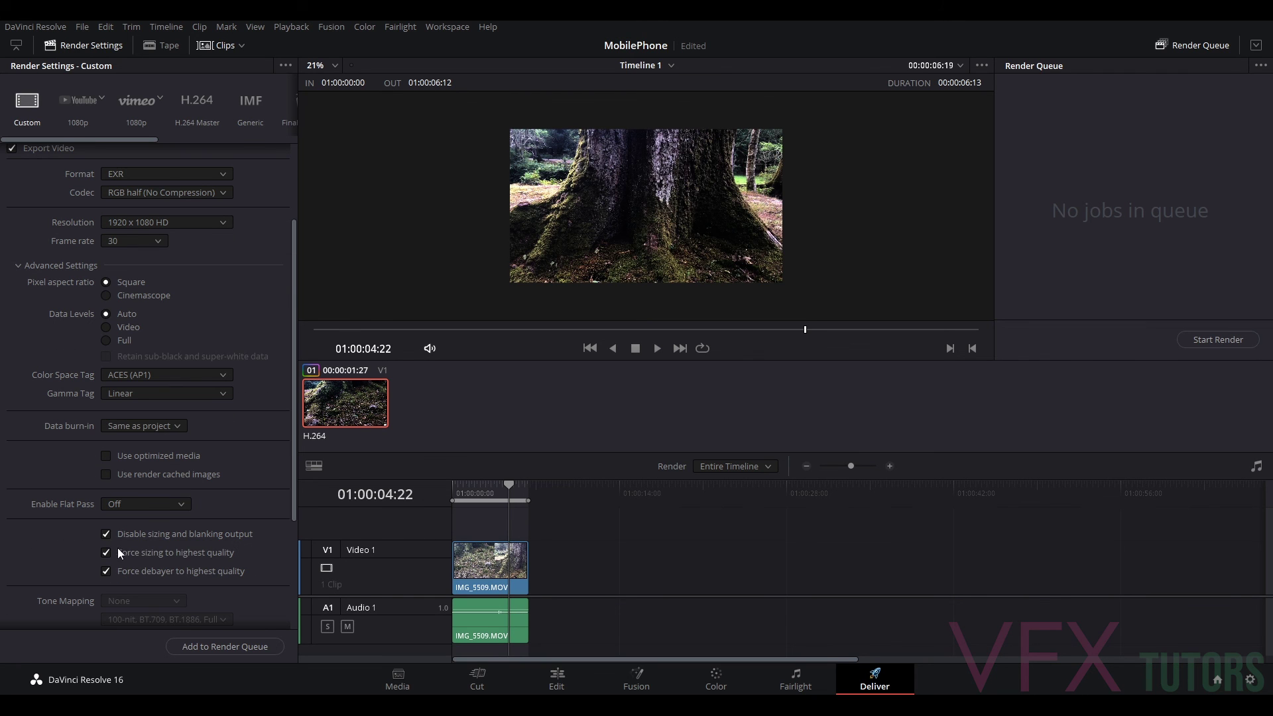
{"action": "scroll", "coordinate": [193, 291], "scroll_direction": "up", "scroll_amount": 3}
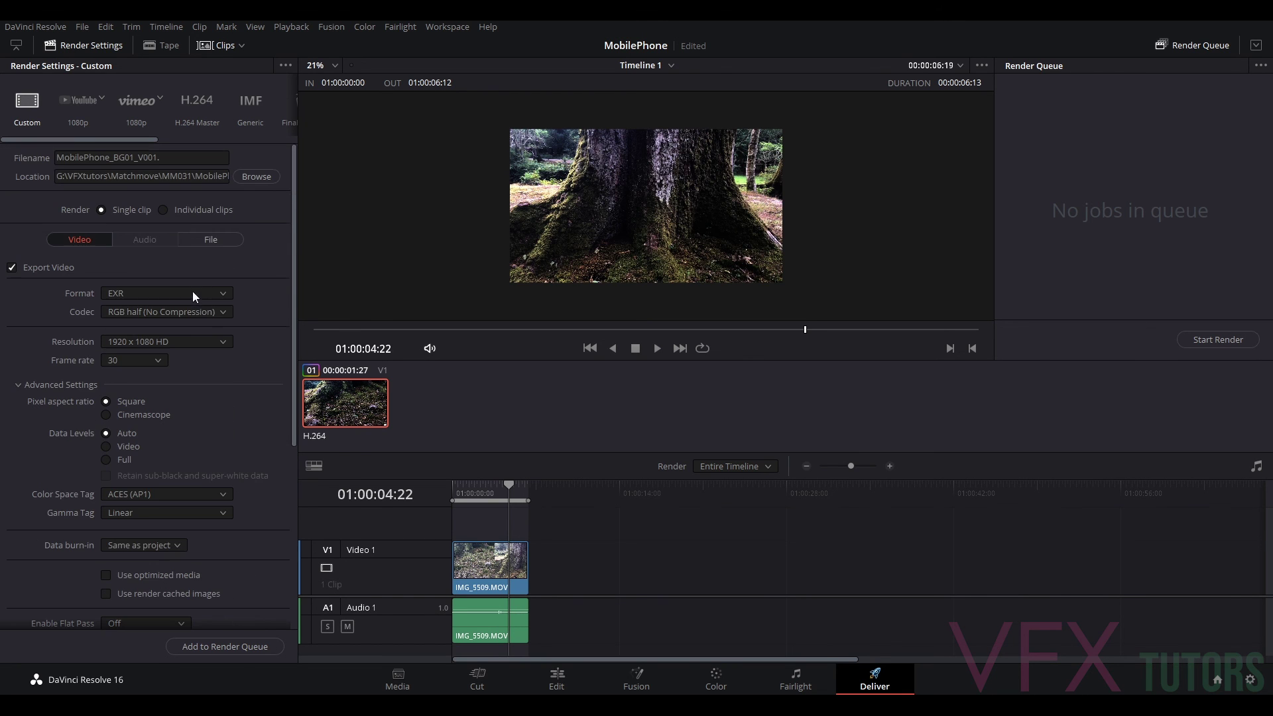
{"action": "left_click", "coordinate": [212, 240]}
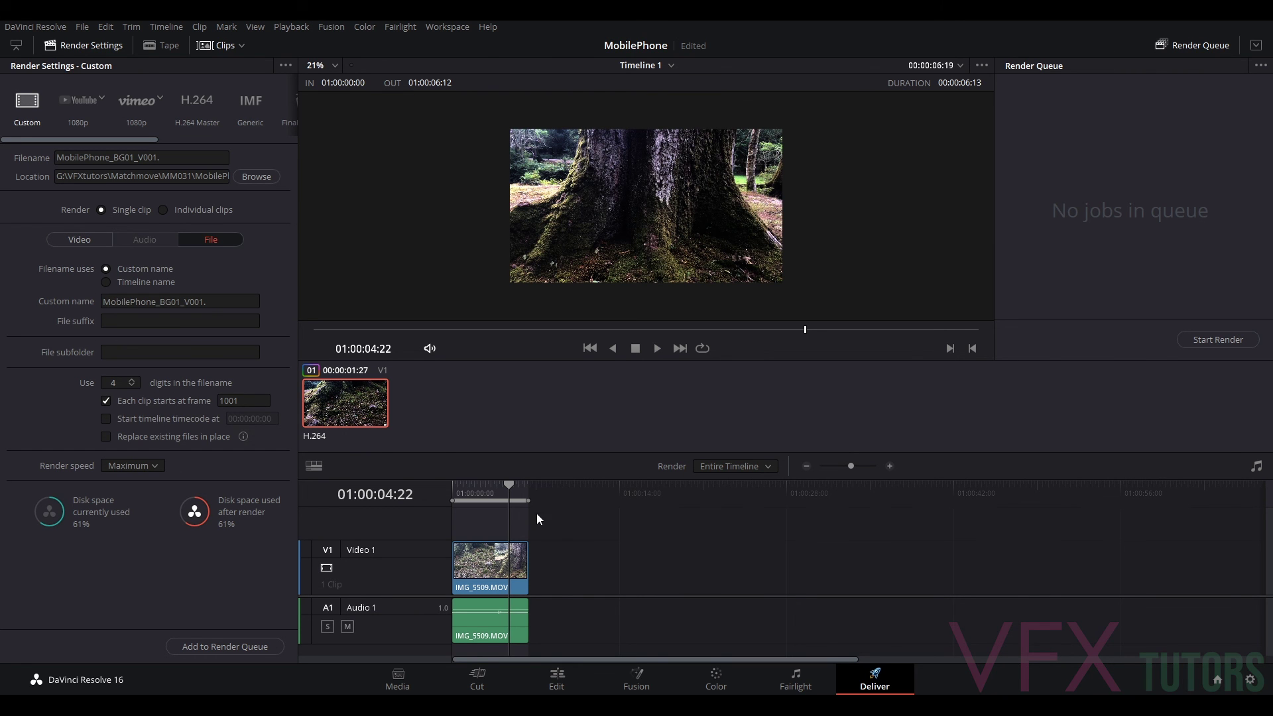
{"action": "mouse_move", "coordinate": [507, 484]}
{"action": "left_mouse_down"}
{"action": "mouse_move", "coordinate": [522, 487]}
{"action": "mouse_move", "coordinate": [453, 483]}
{"action": "mouse_move", "coordinate": [528, 492]}
{"action": "mouse_move", "coordinate": [475, 488]}
{"action": "mouse_move", "coordinate": [491, 496]}
{"action": "left_mouse_up"}
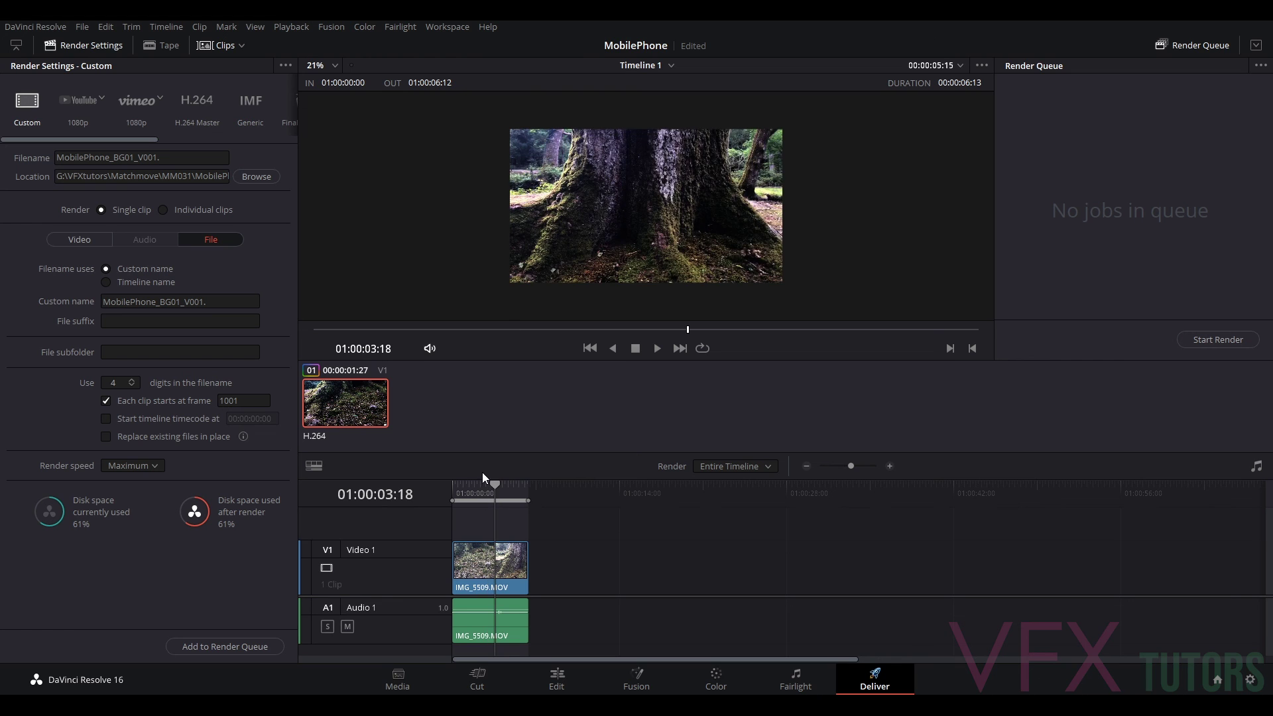
{"action": "left_click", "coordinate": [233, 646]}
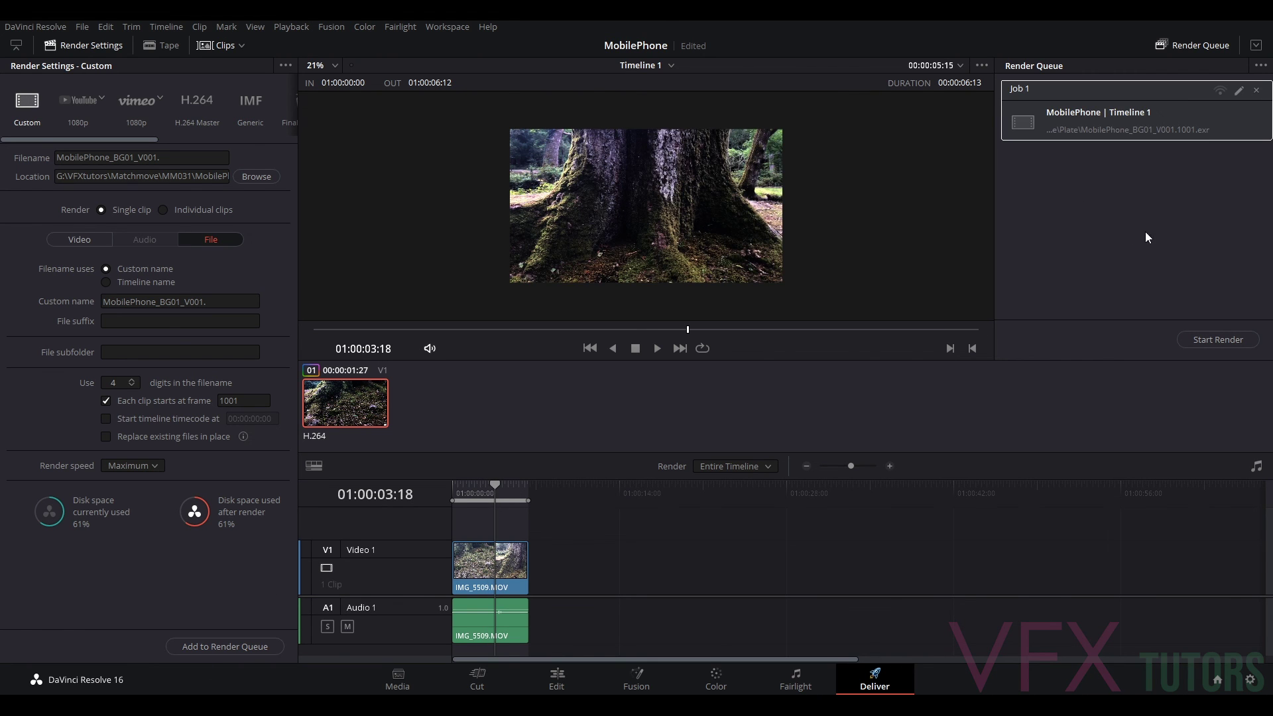
{"action": "left_click", "coordinate": [1220, 338]}
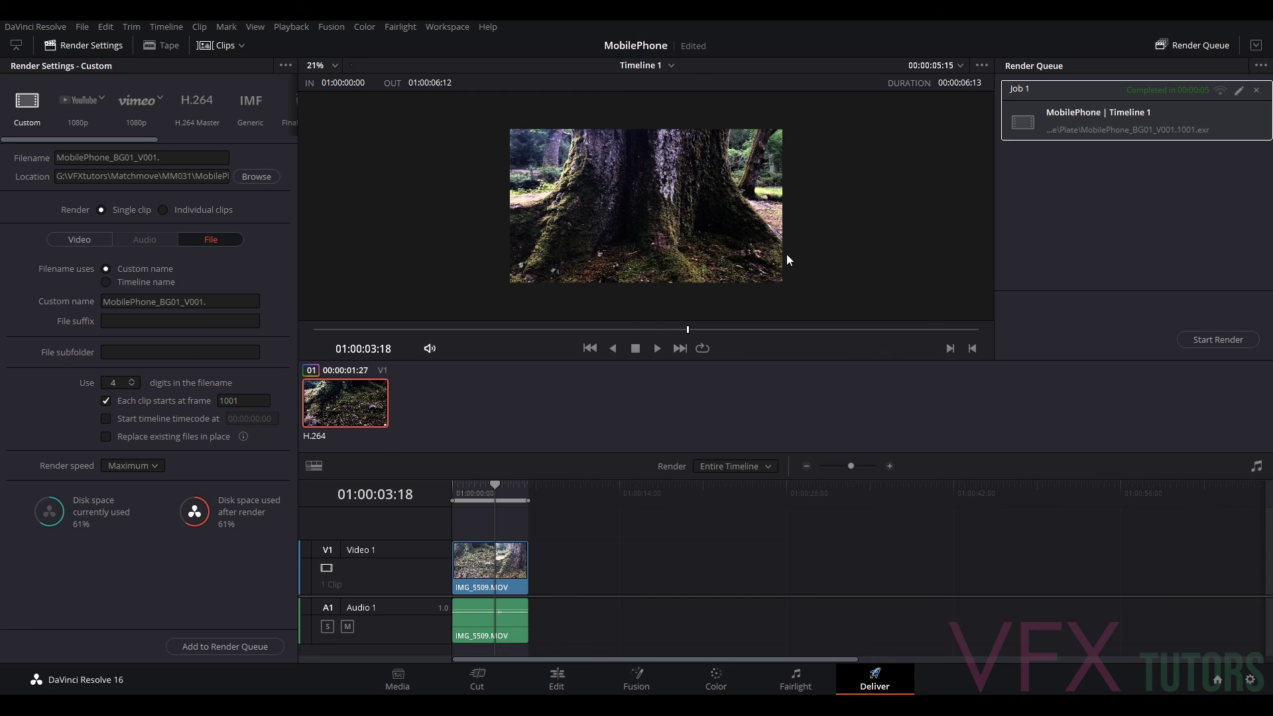
Step: Scrub the timeline to 01:00:02:28 and on to 01:00:03:06 to examine the shot
{"action": "mouse_move", "coordinate": [491, 486]}
{"action": "left_mouse_down"}
{"action": "mouse_move", "coordinate": [469, 484]}
{"action": "mouse_move", "coordinate": [488, 490]}
{"action": "left_mouse_up"}
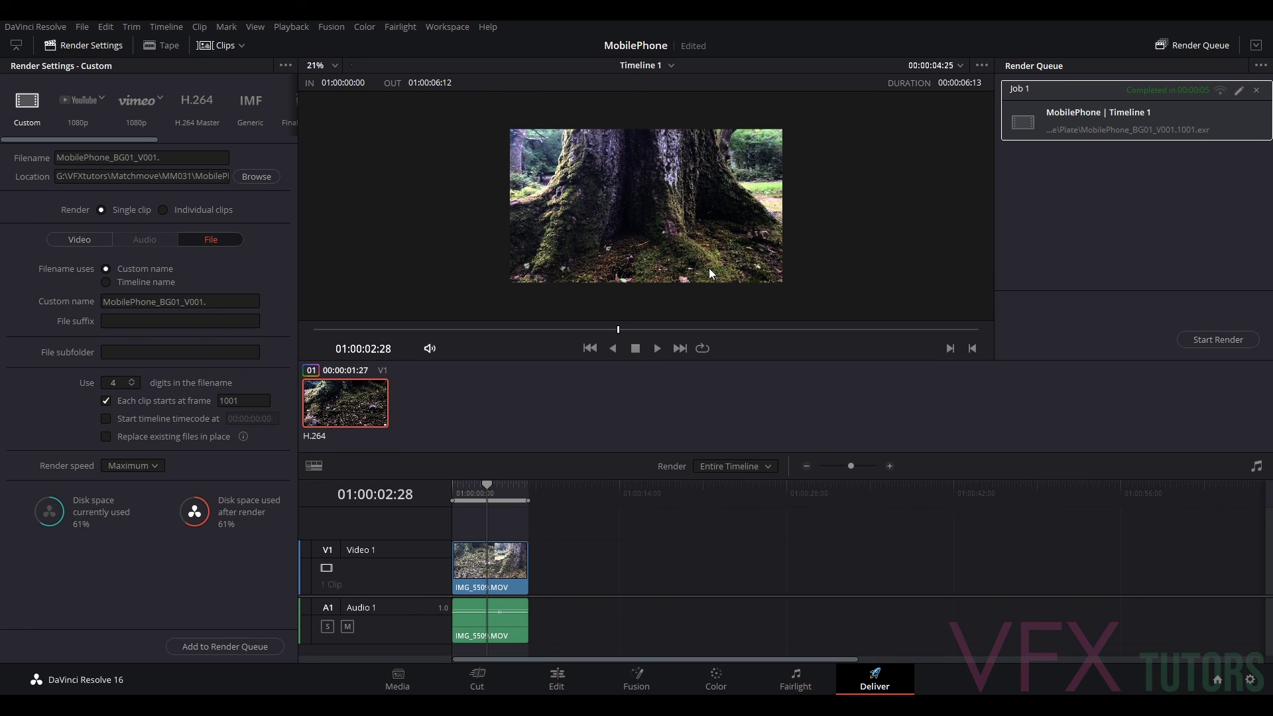
{"action": "left_click", "coordinate": [491, 487]}
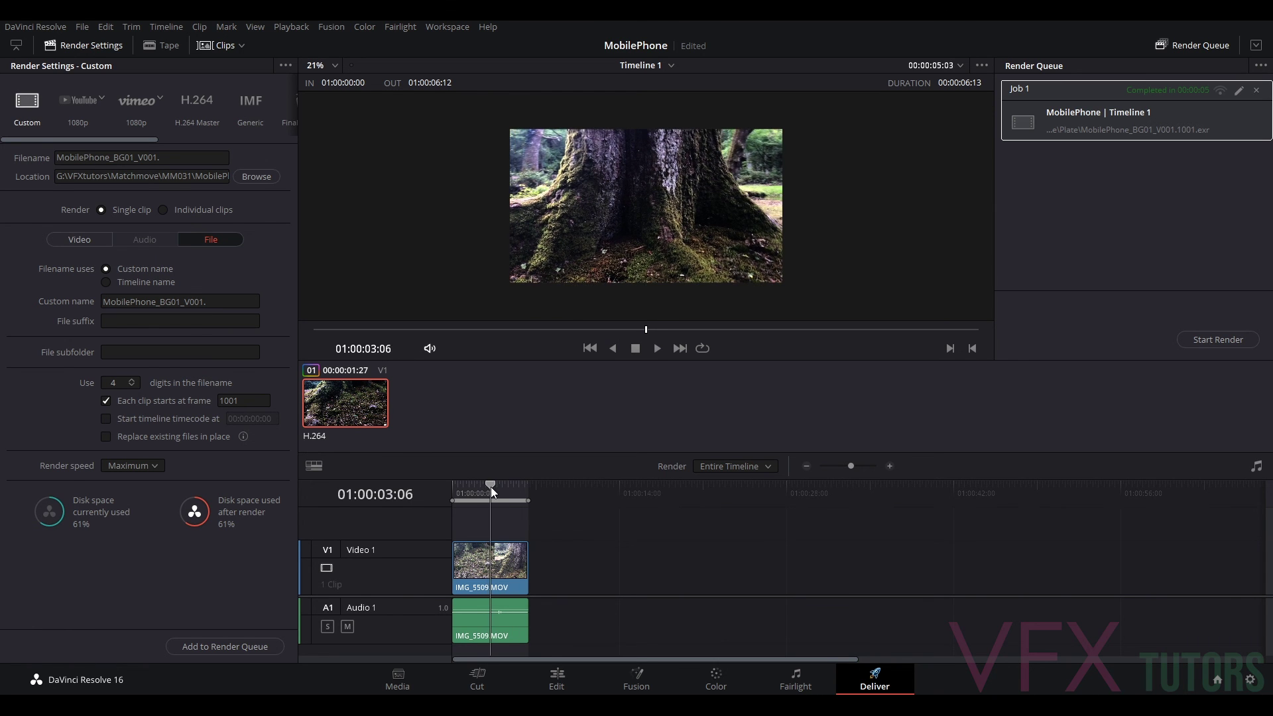